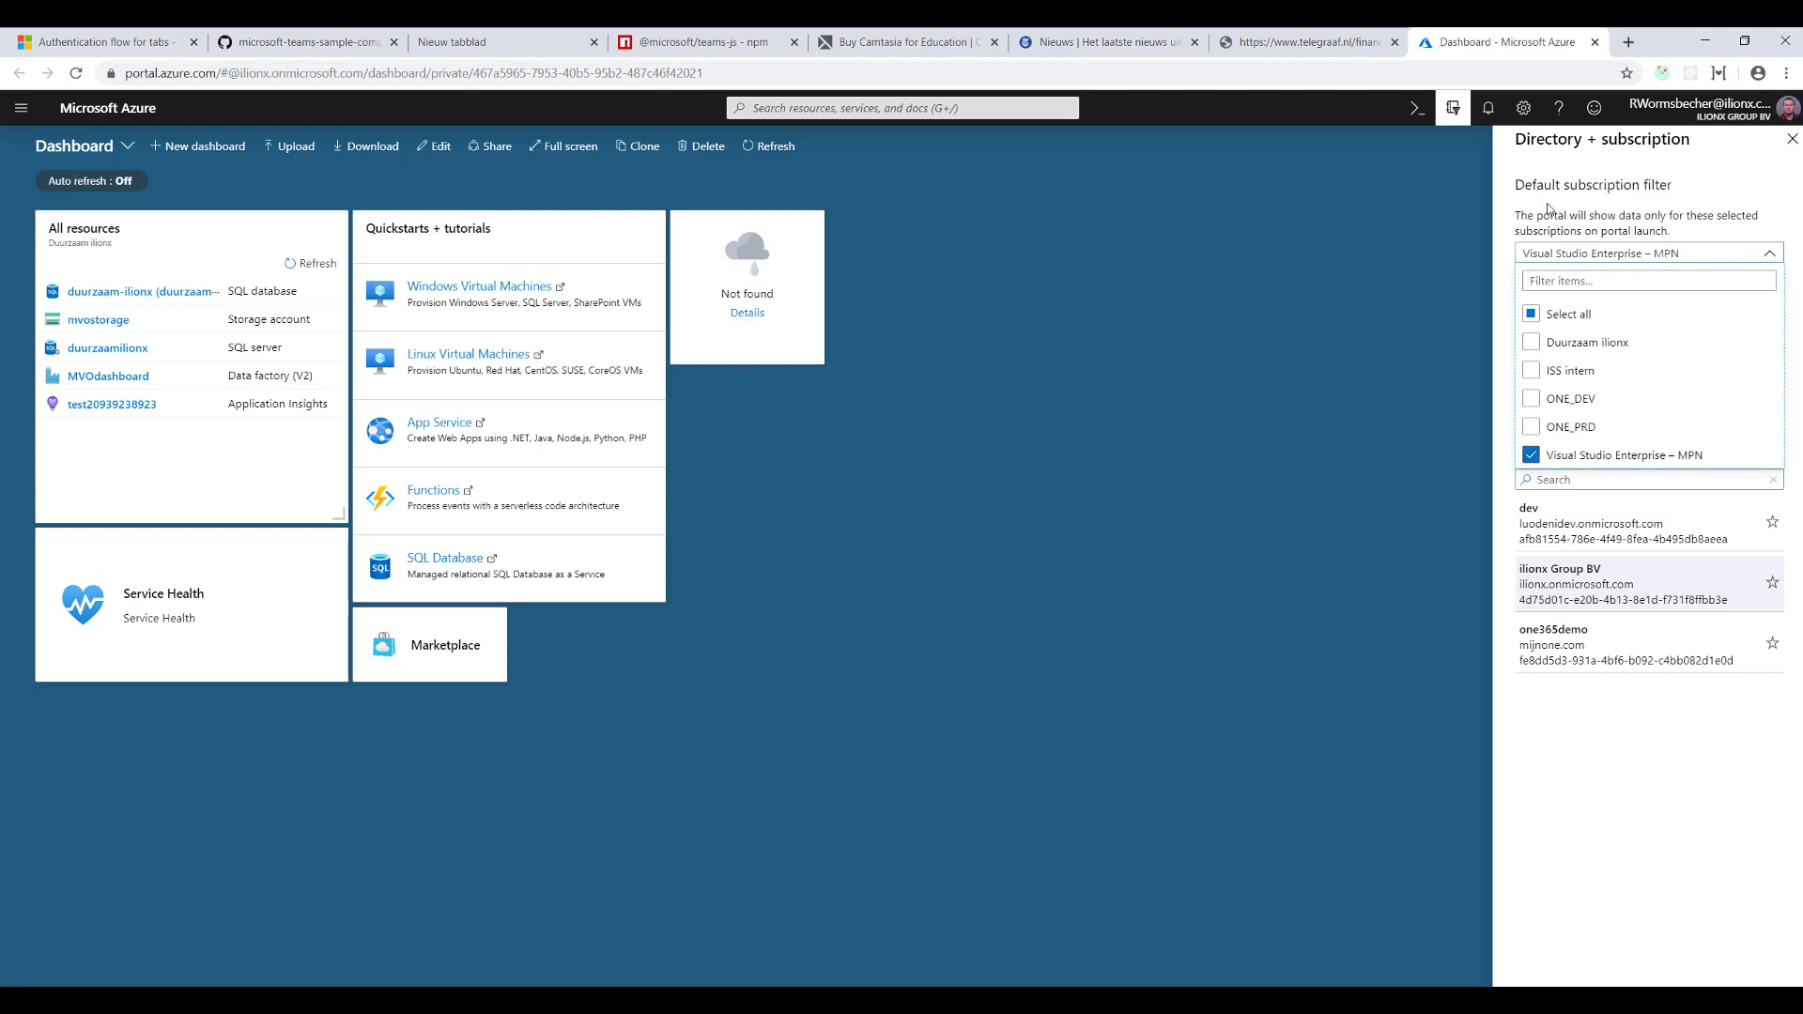
Close the directory and subscription settings with Visual Studio Enterprise – MPN as the filter and open the resource groups list.
left_click(1419, 216)
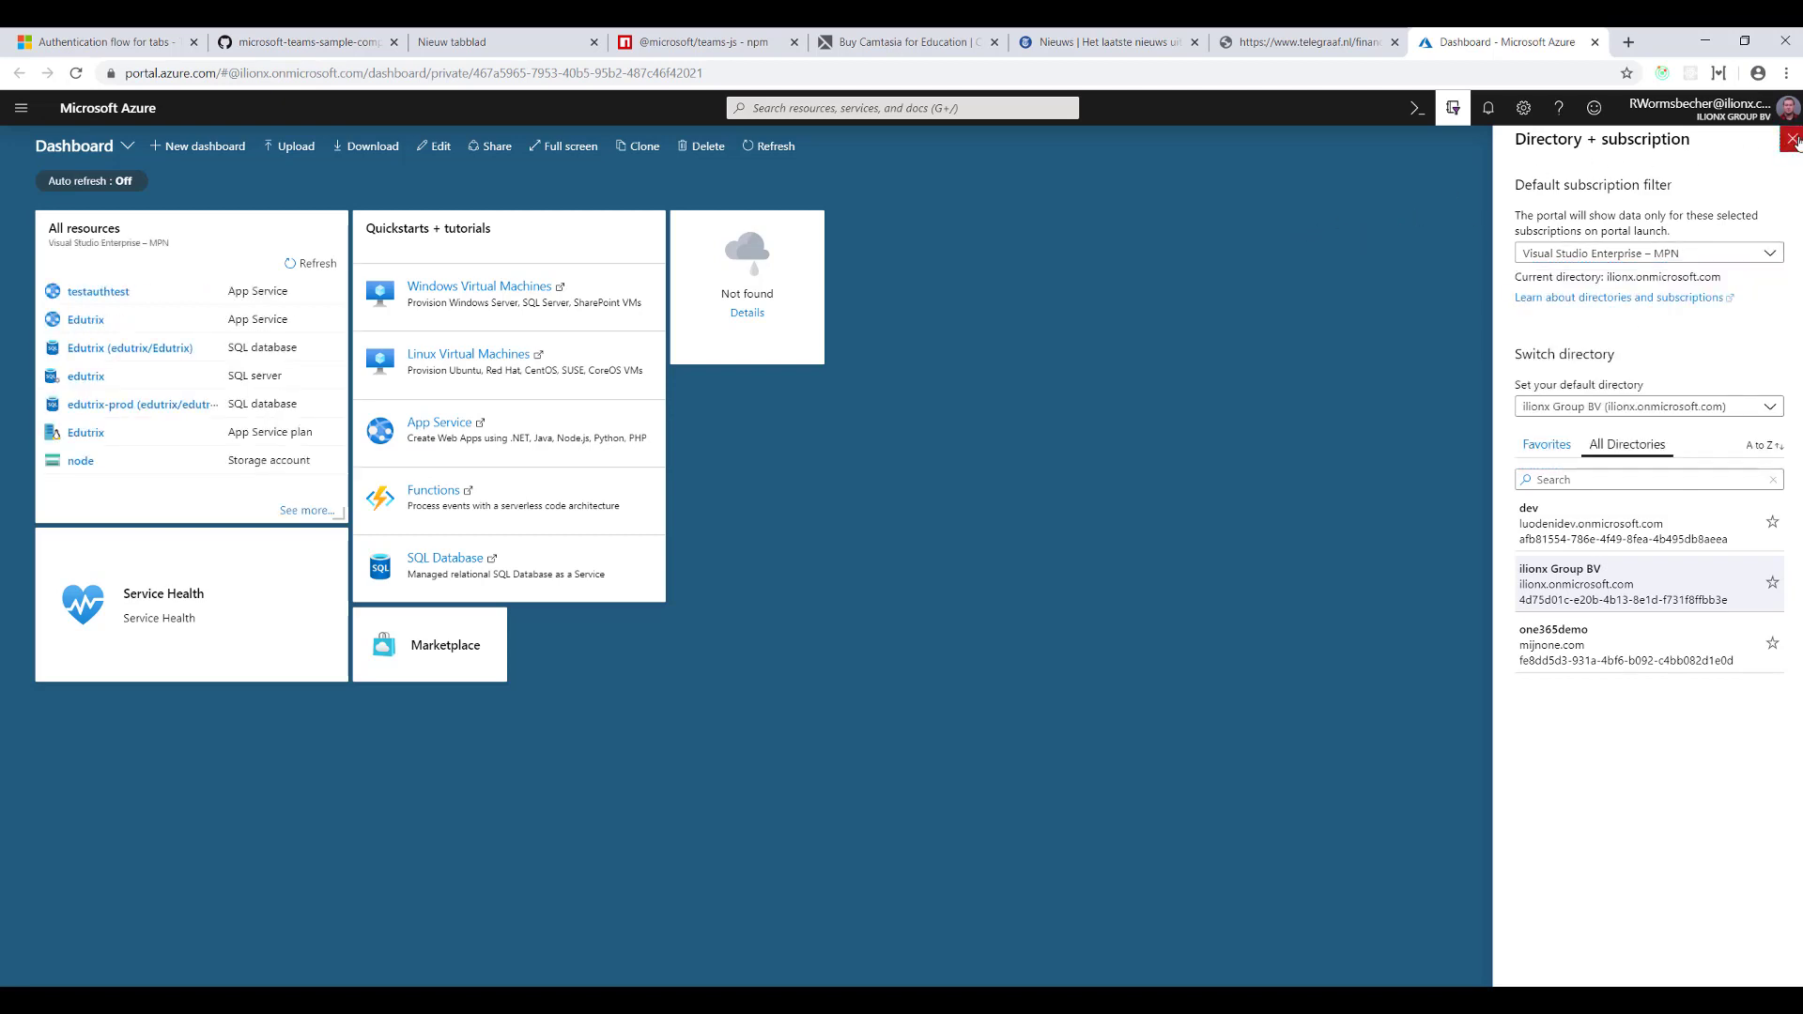
left_click(1791, 139)
left_click(13, 103)
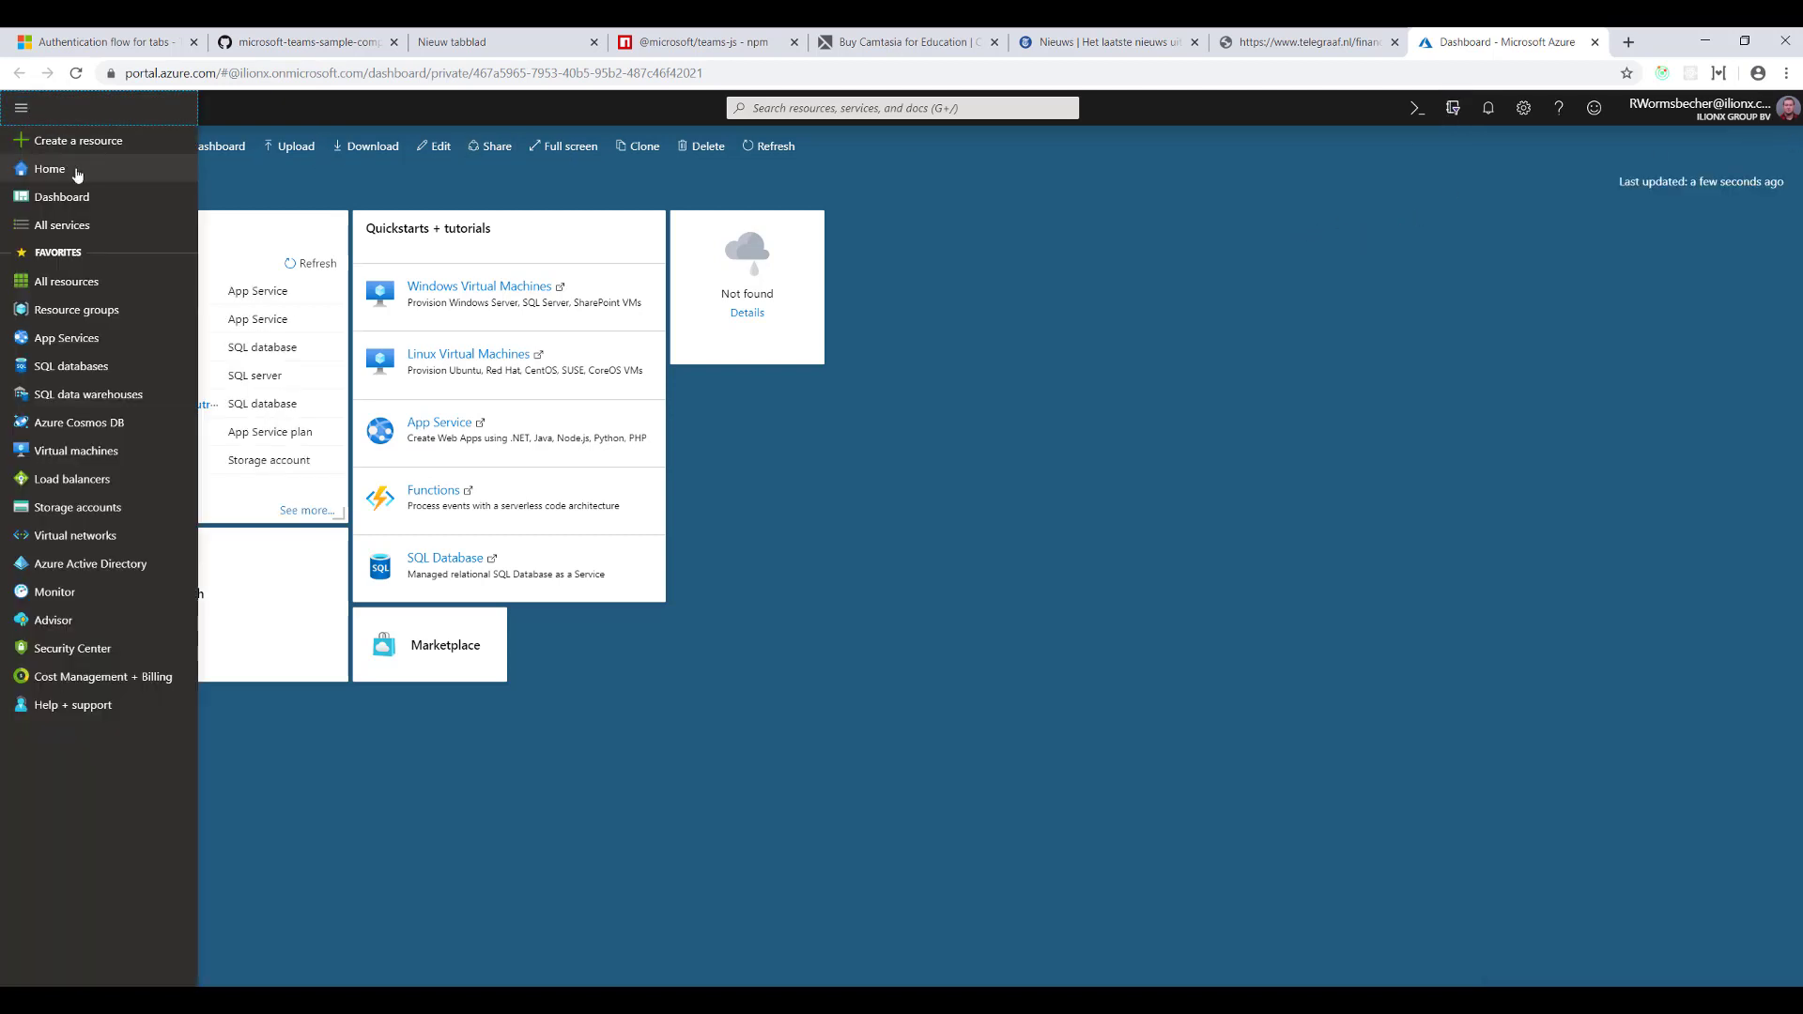
left_click(79, 317)
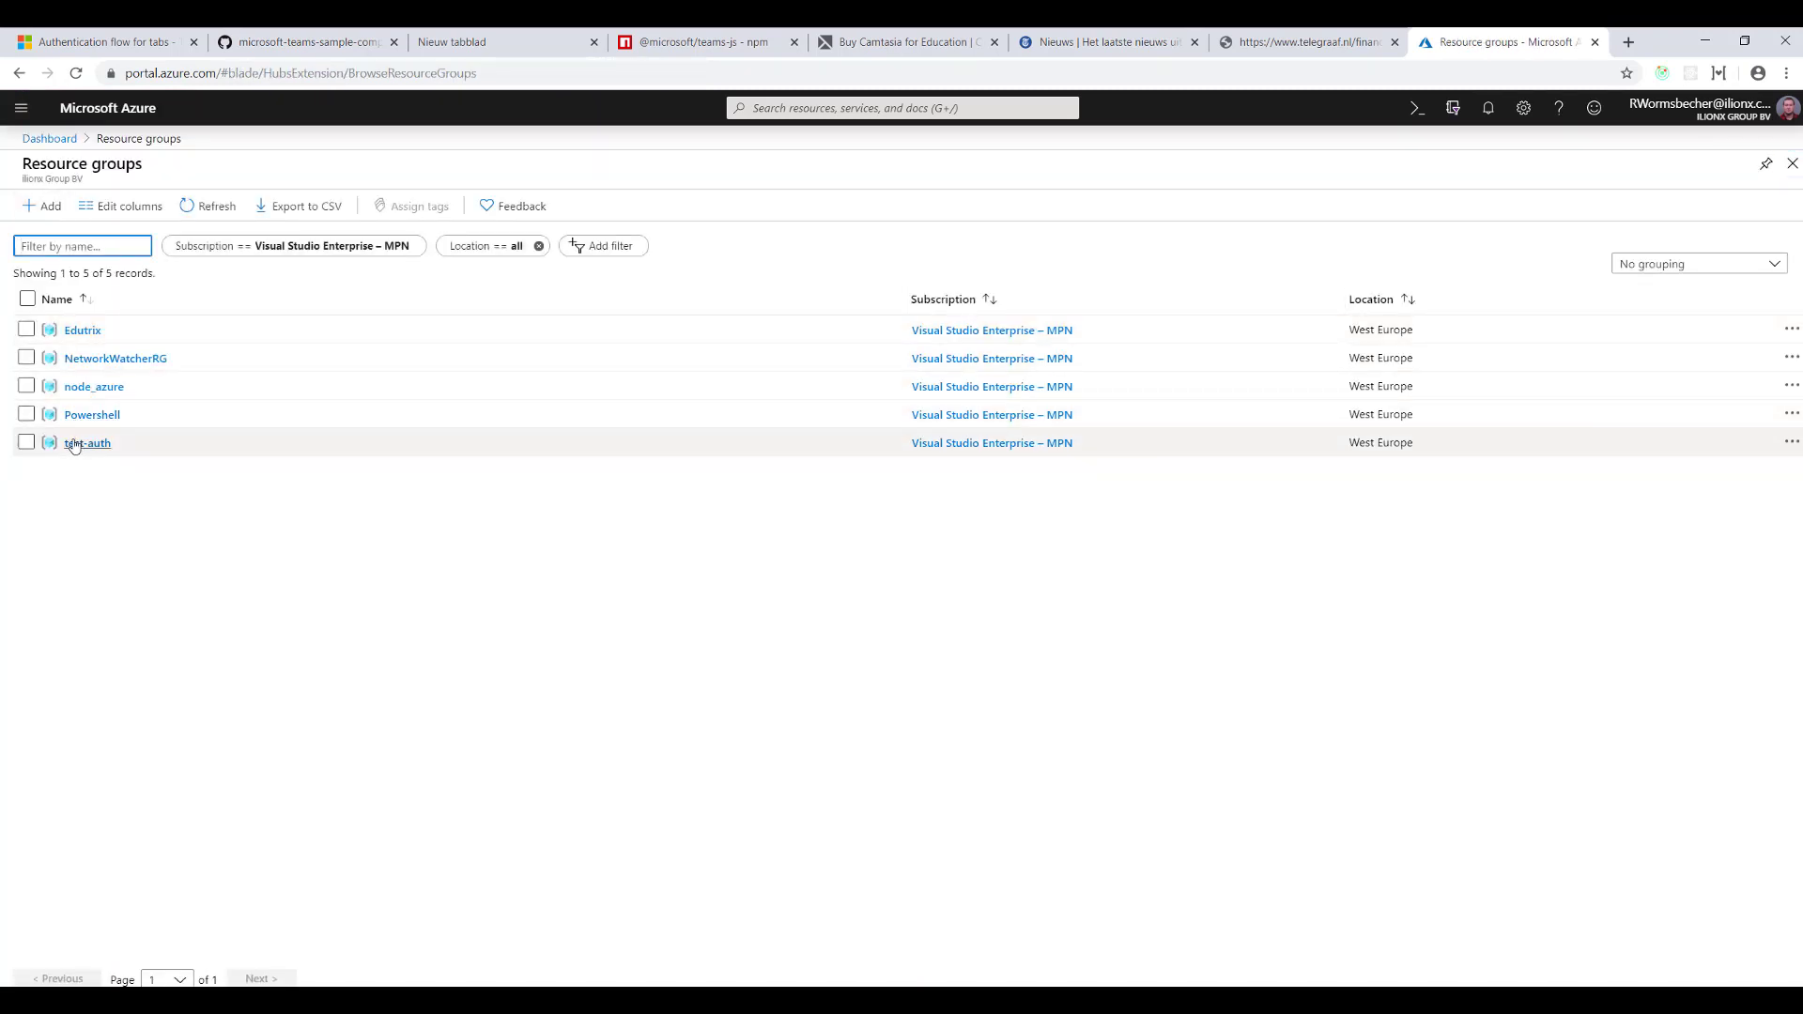
Start a new resource group and enter Microsoft-teams-tab-auth as its name.
left_click(44, 206)
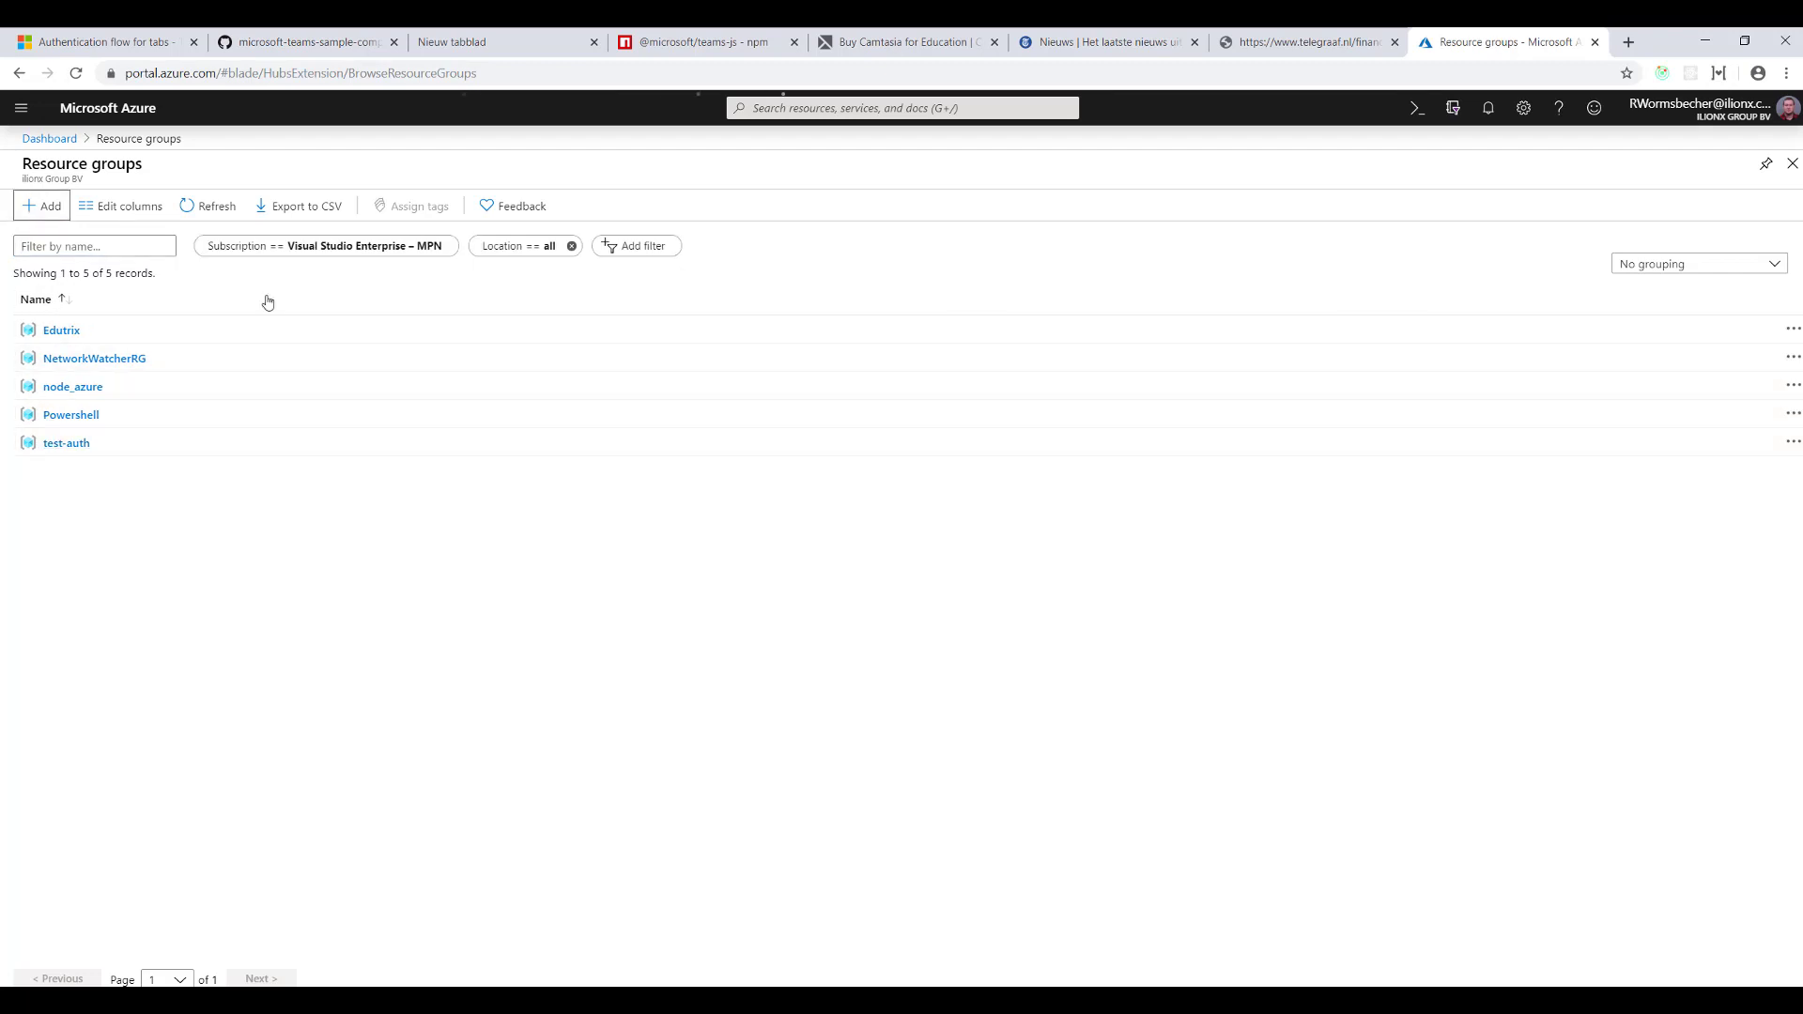
left_click(321, 380)
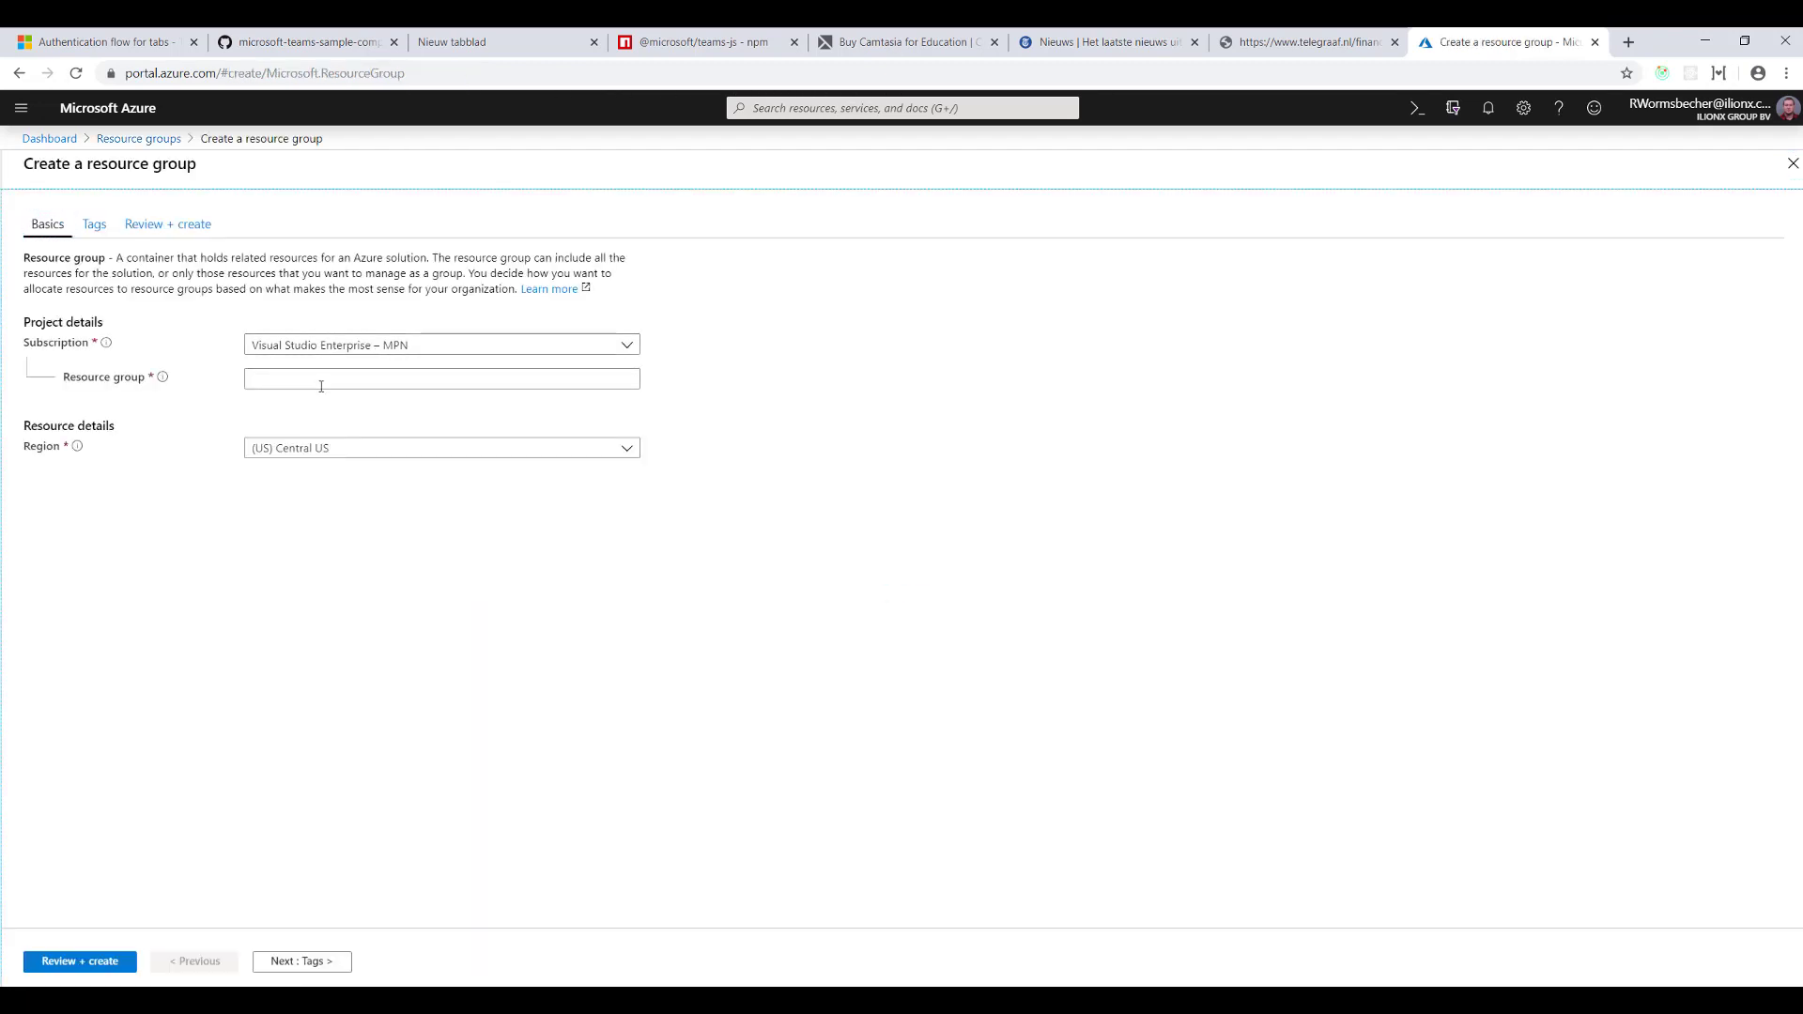
type("M")
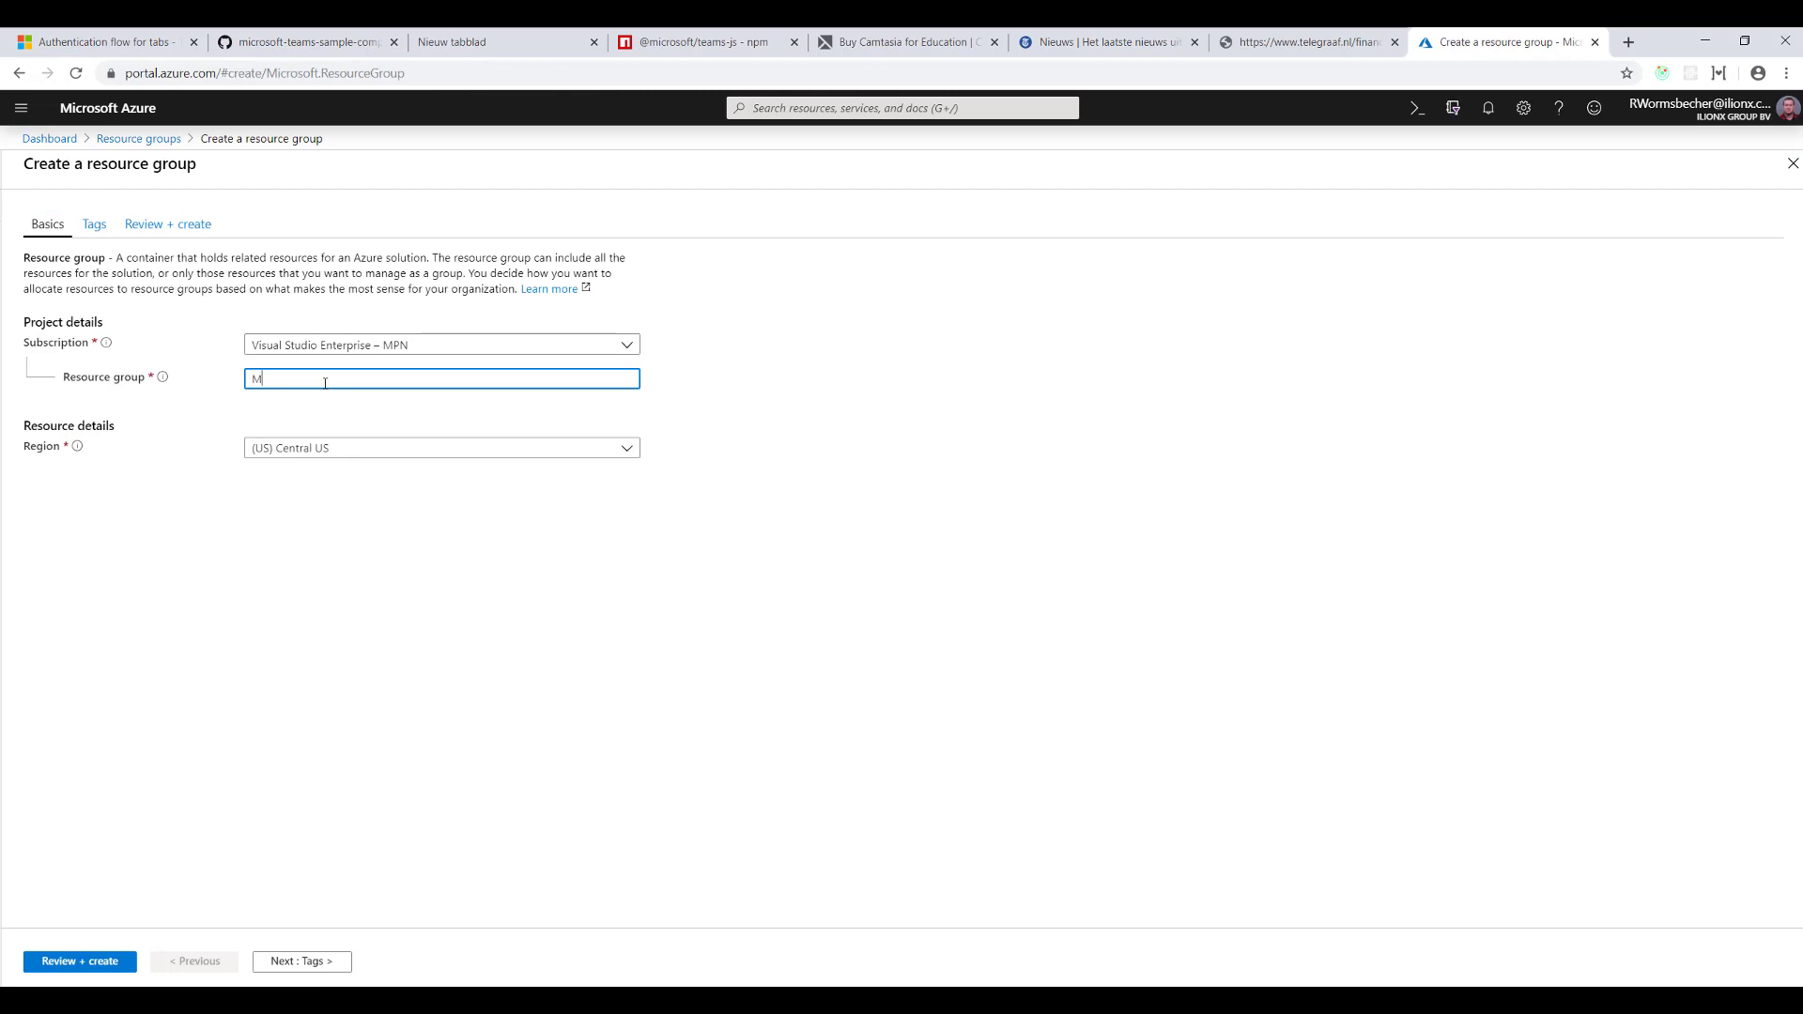
type("icrosoft-teams-tab-auth")
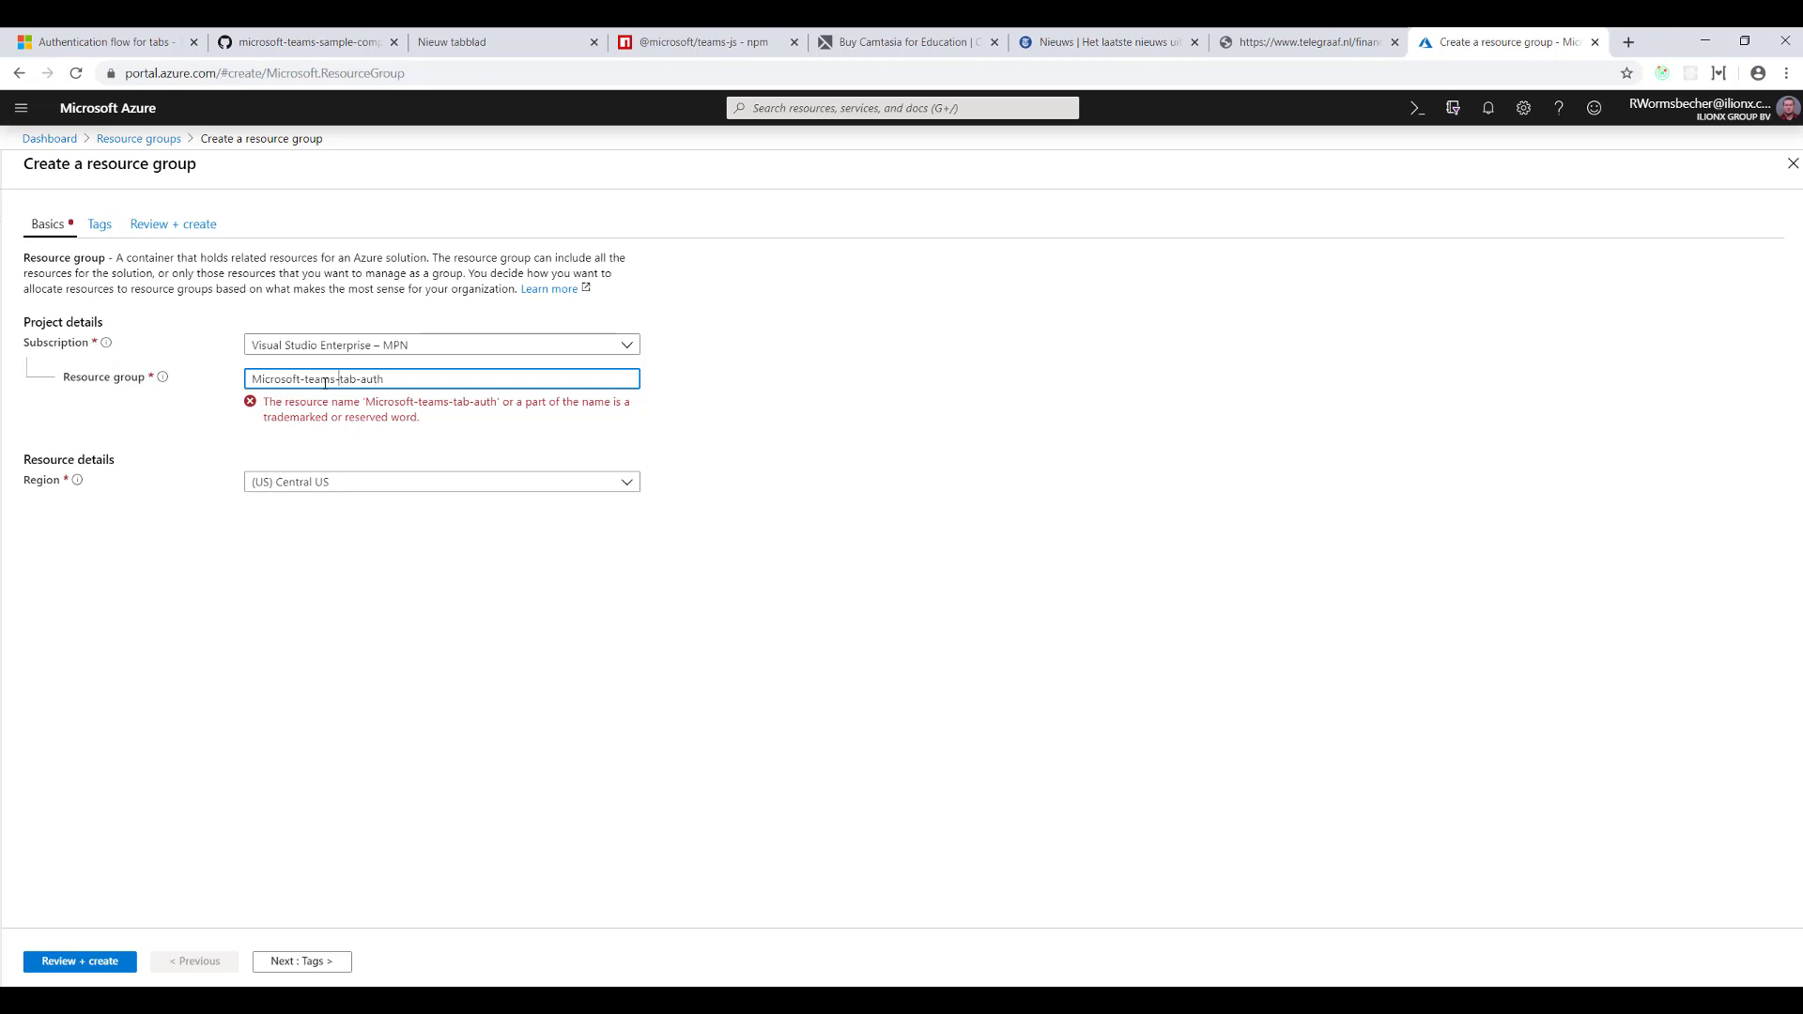
Shorten the new resource group's name to Micro-teams-tab-auth.
key("BackSpace")
key("BackSpace")
key("BackSpace")
key("BackSpace")
key("BackSpace")
key("BackSpace")
key("BackSpace")
key("BackSpace")
key("Right")
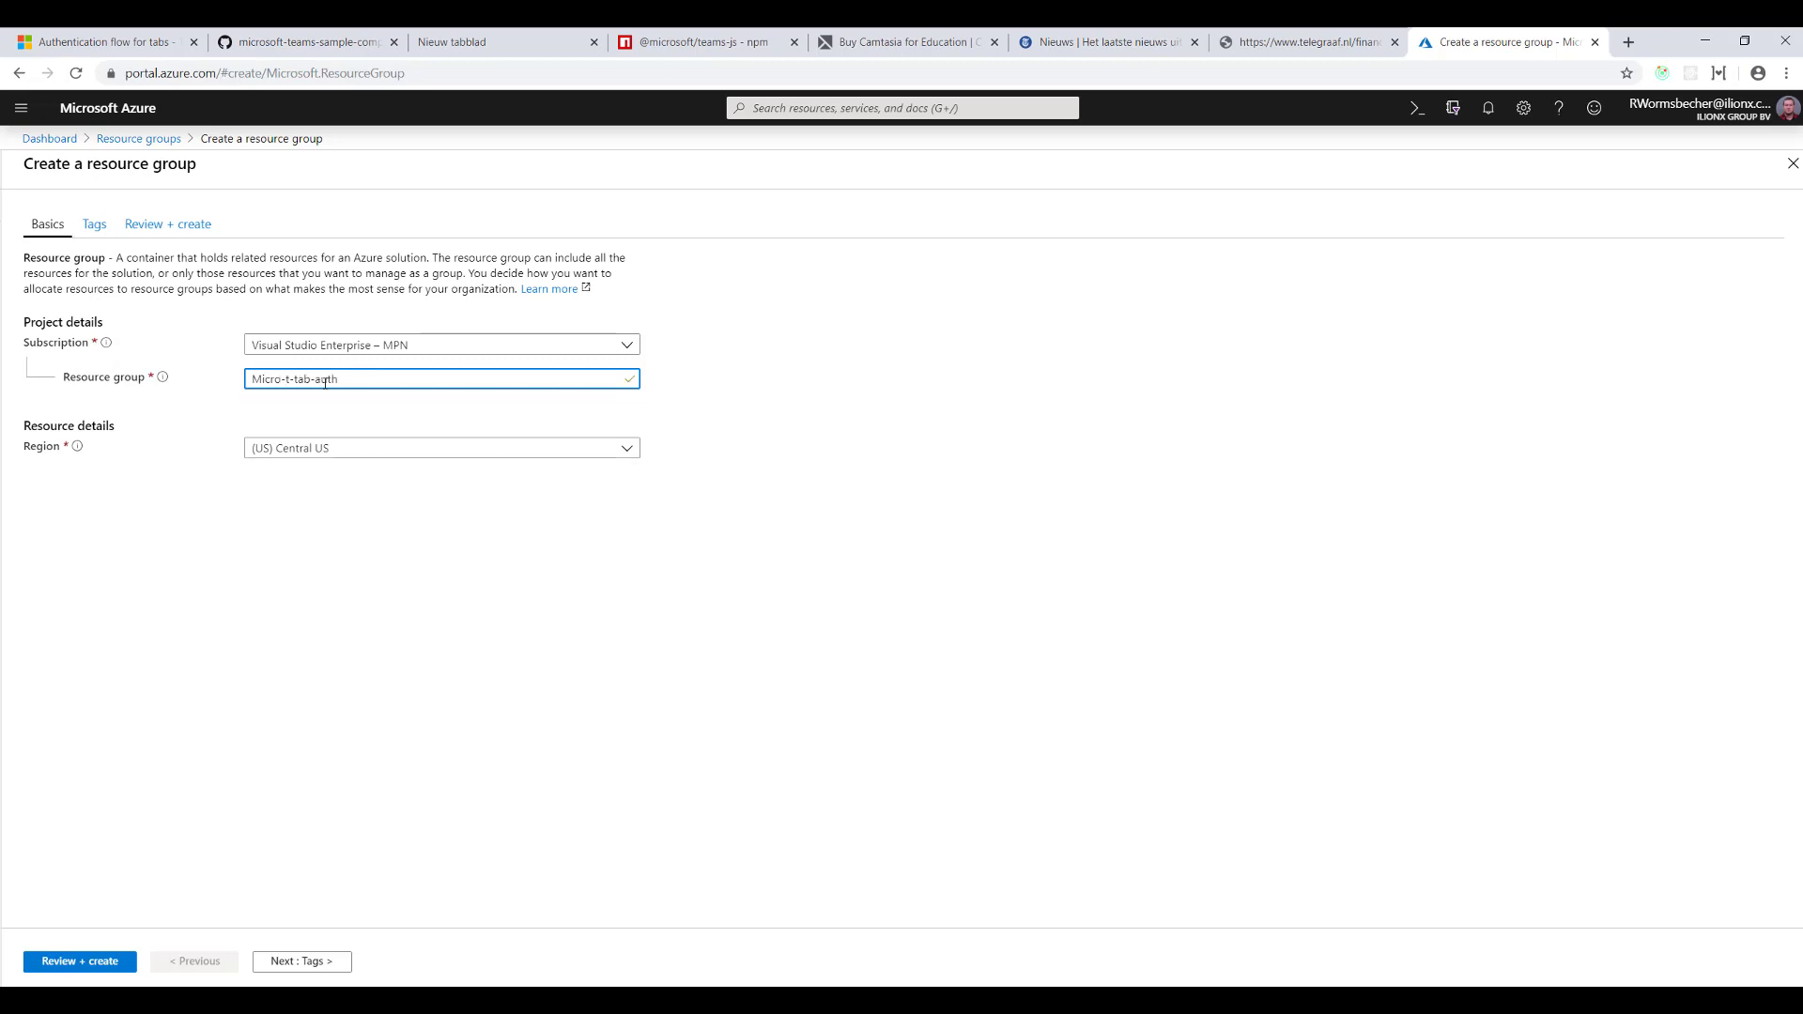
type("eams")
left_click(916, 441)
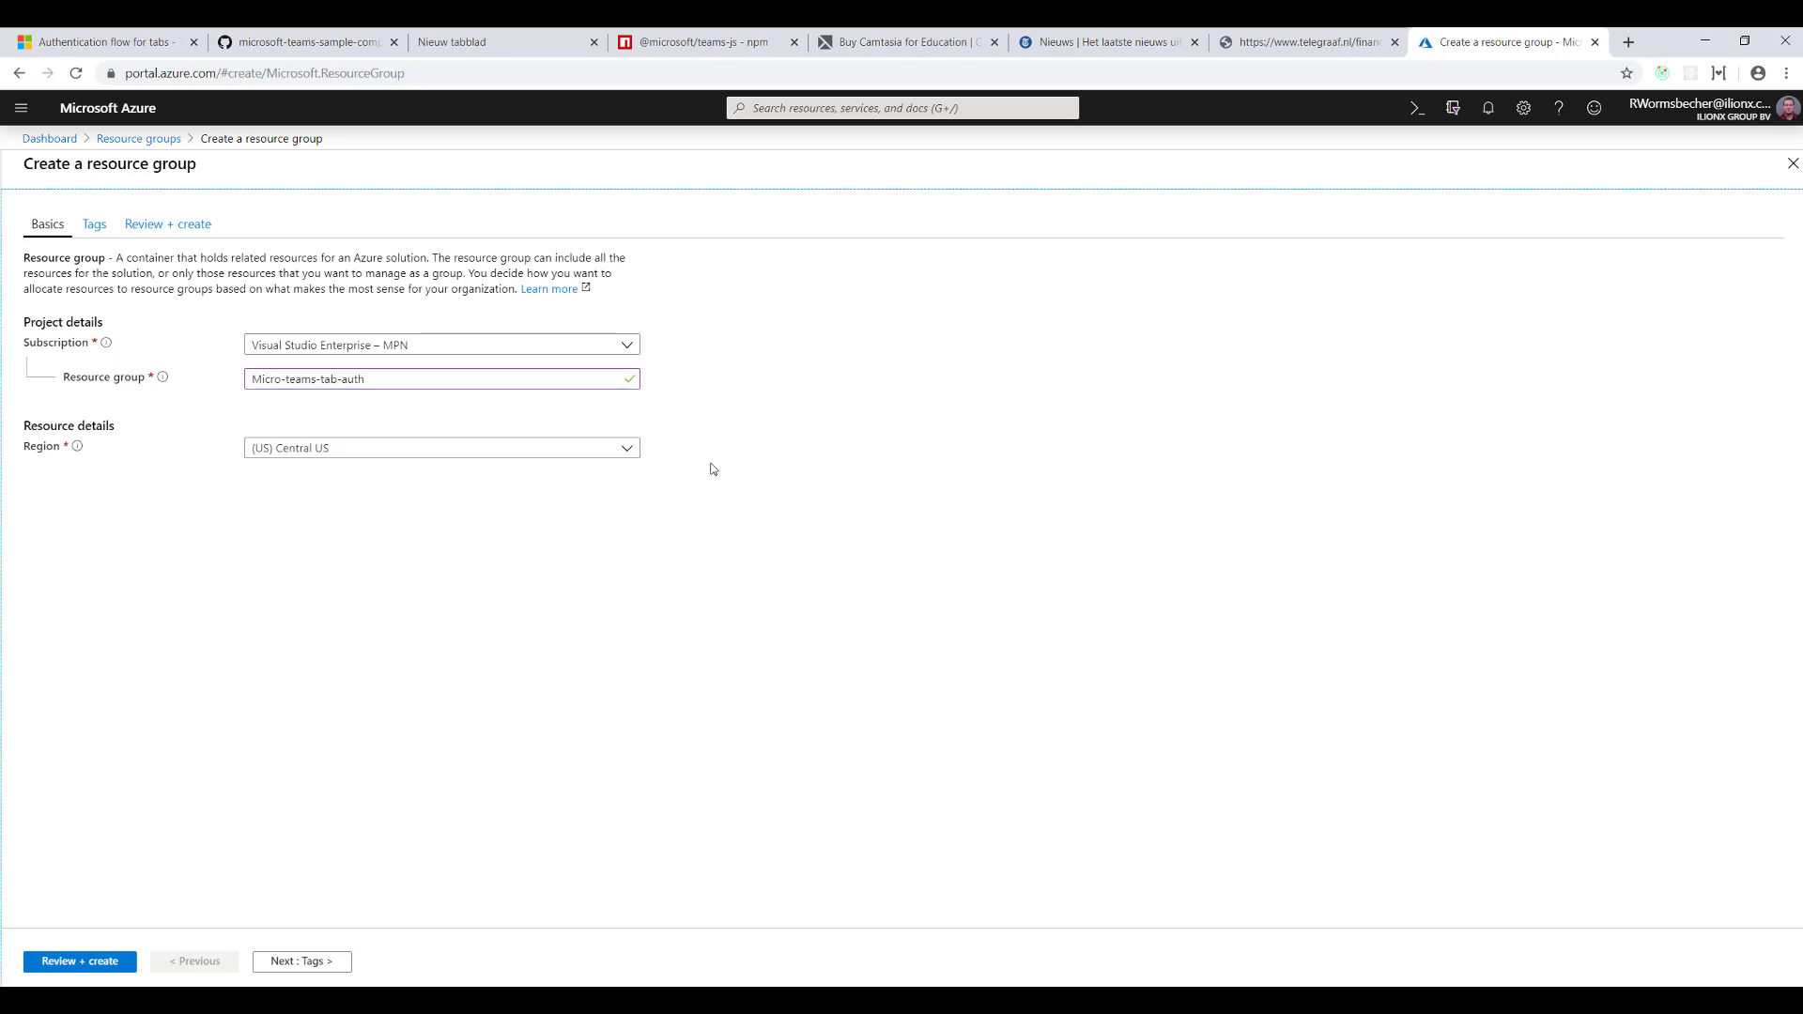
Set the region to (Europe) West Europe, then review and create the resource group and open it.
left_click(397, 450)
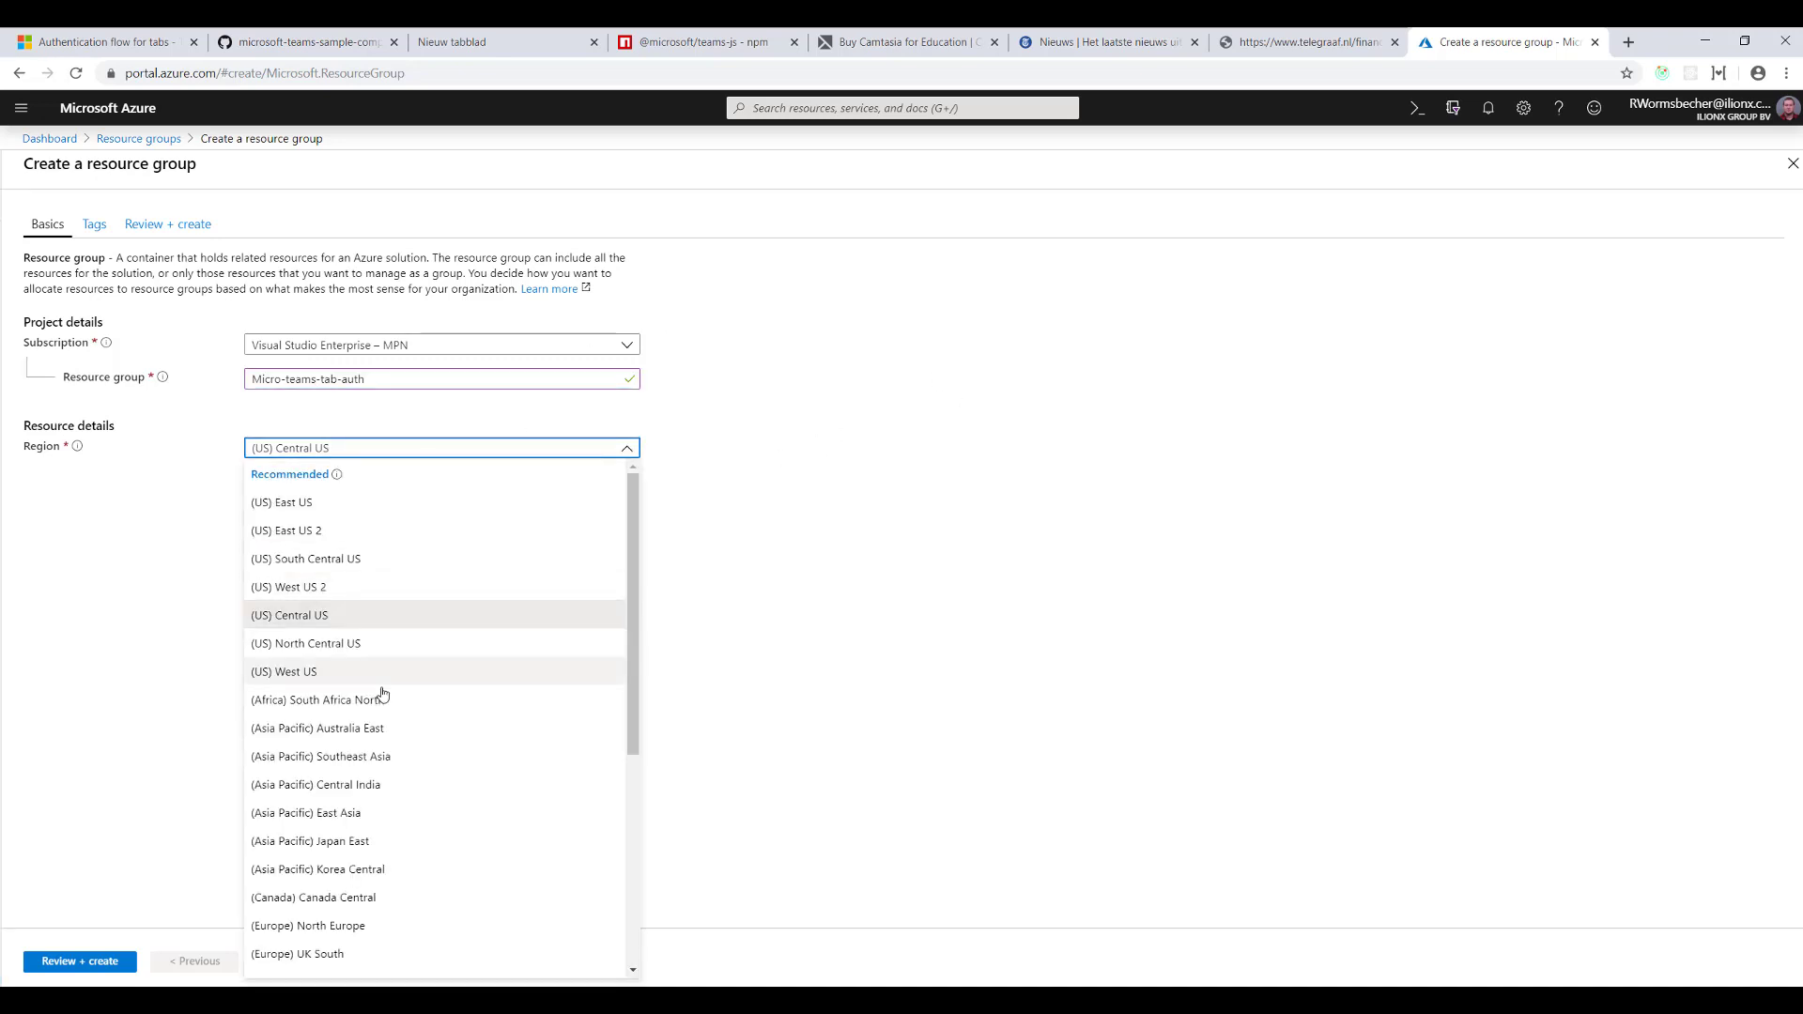
scroll(383, 695, "down", 3)
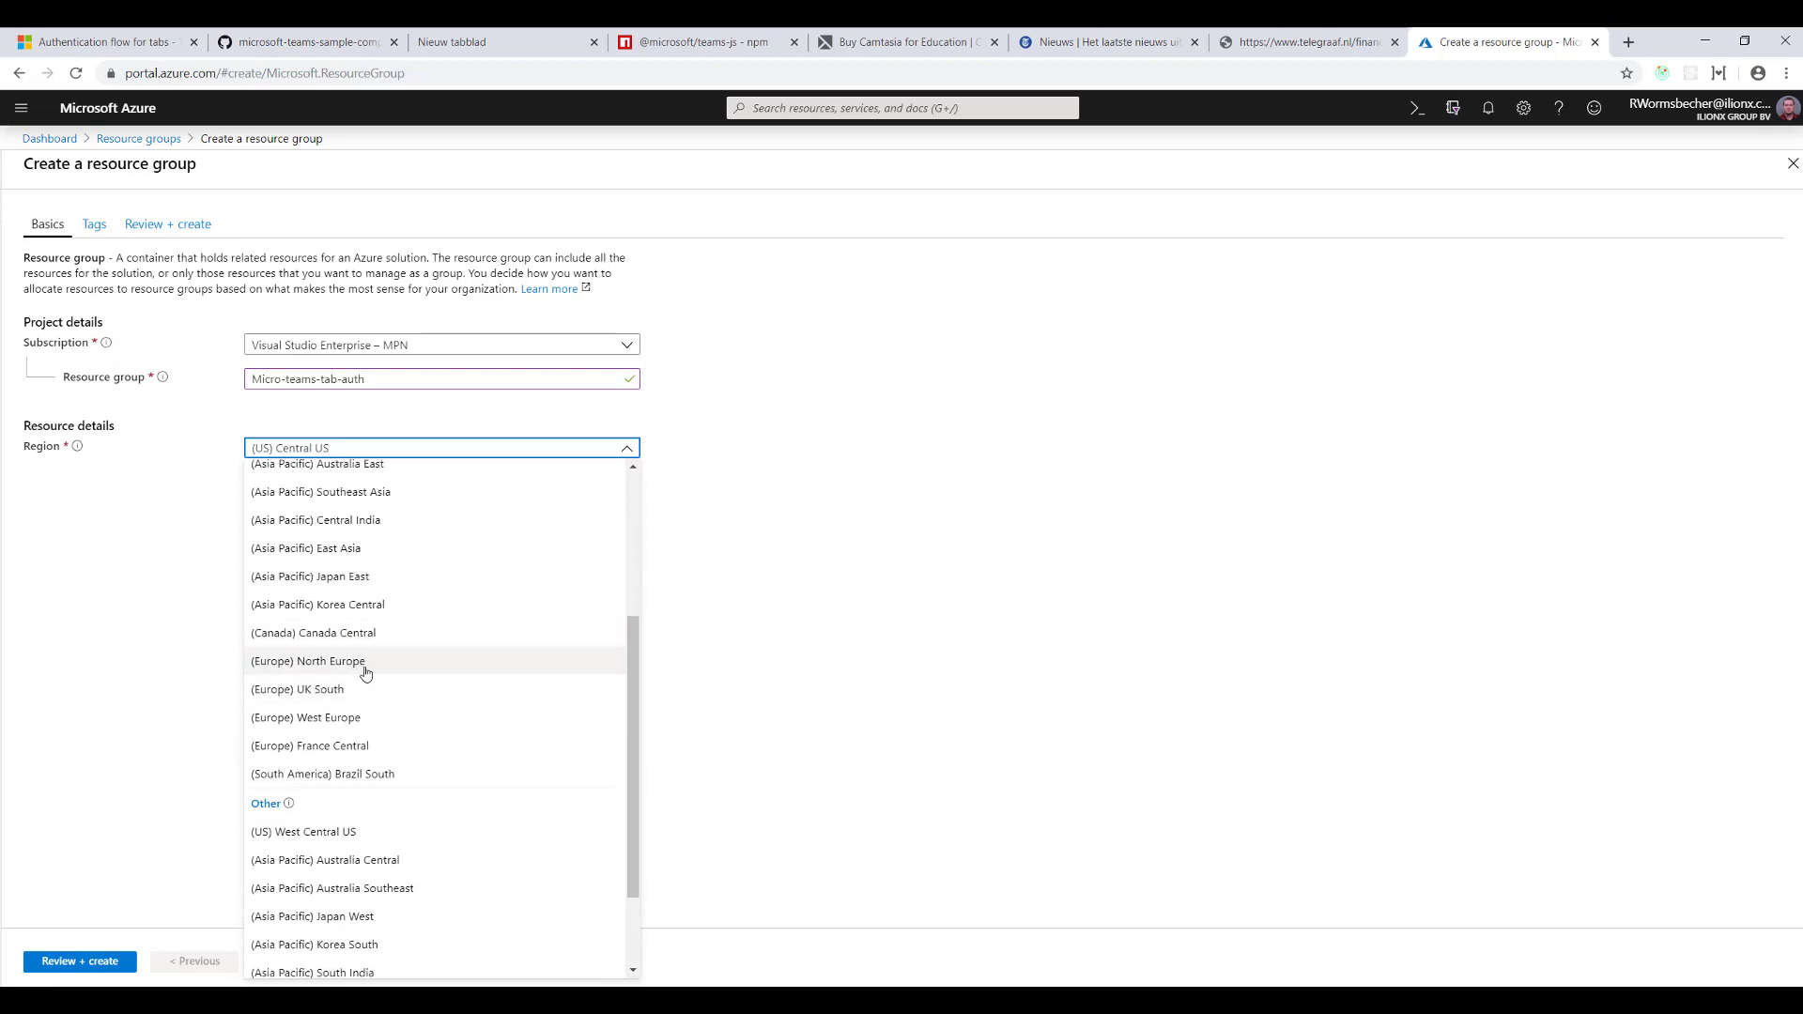
left_click(364, 718)
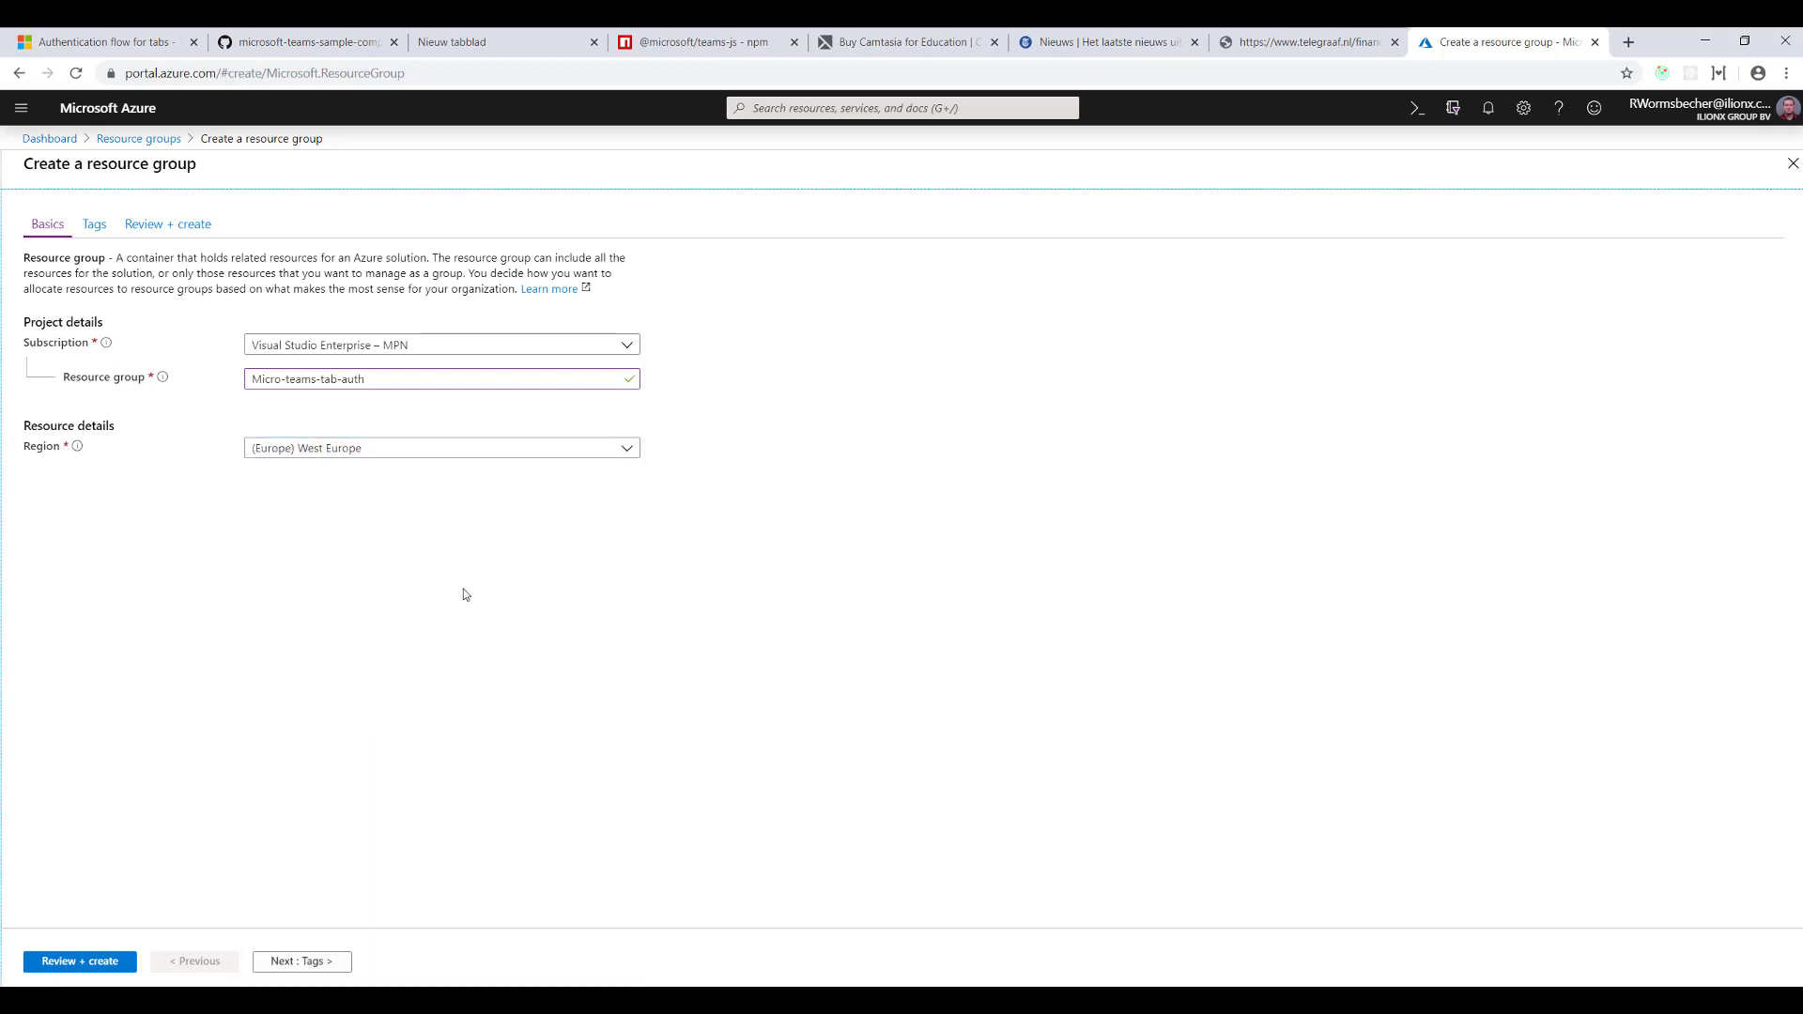
left_click(108, 961)
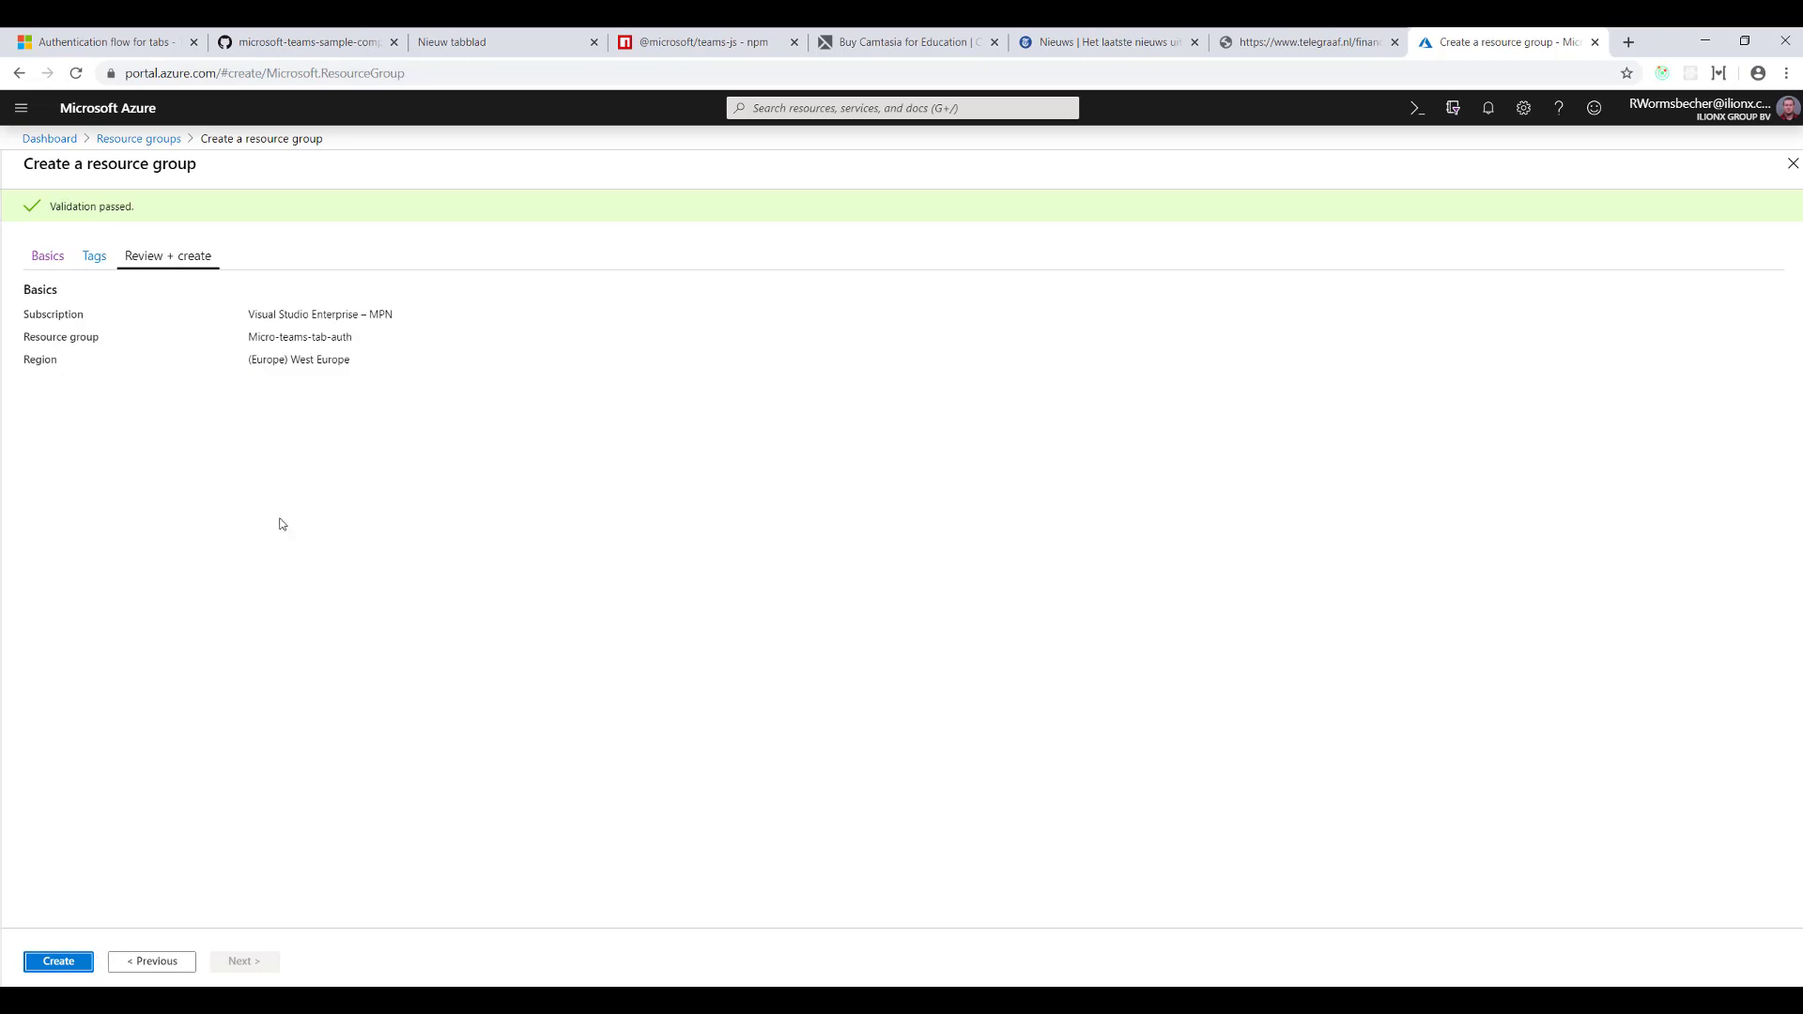
left_click(57, 964)
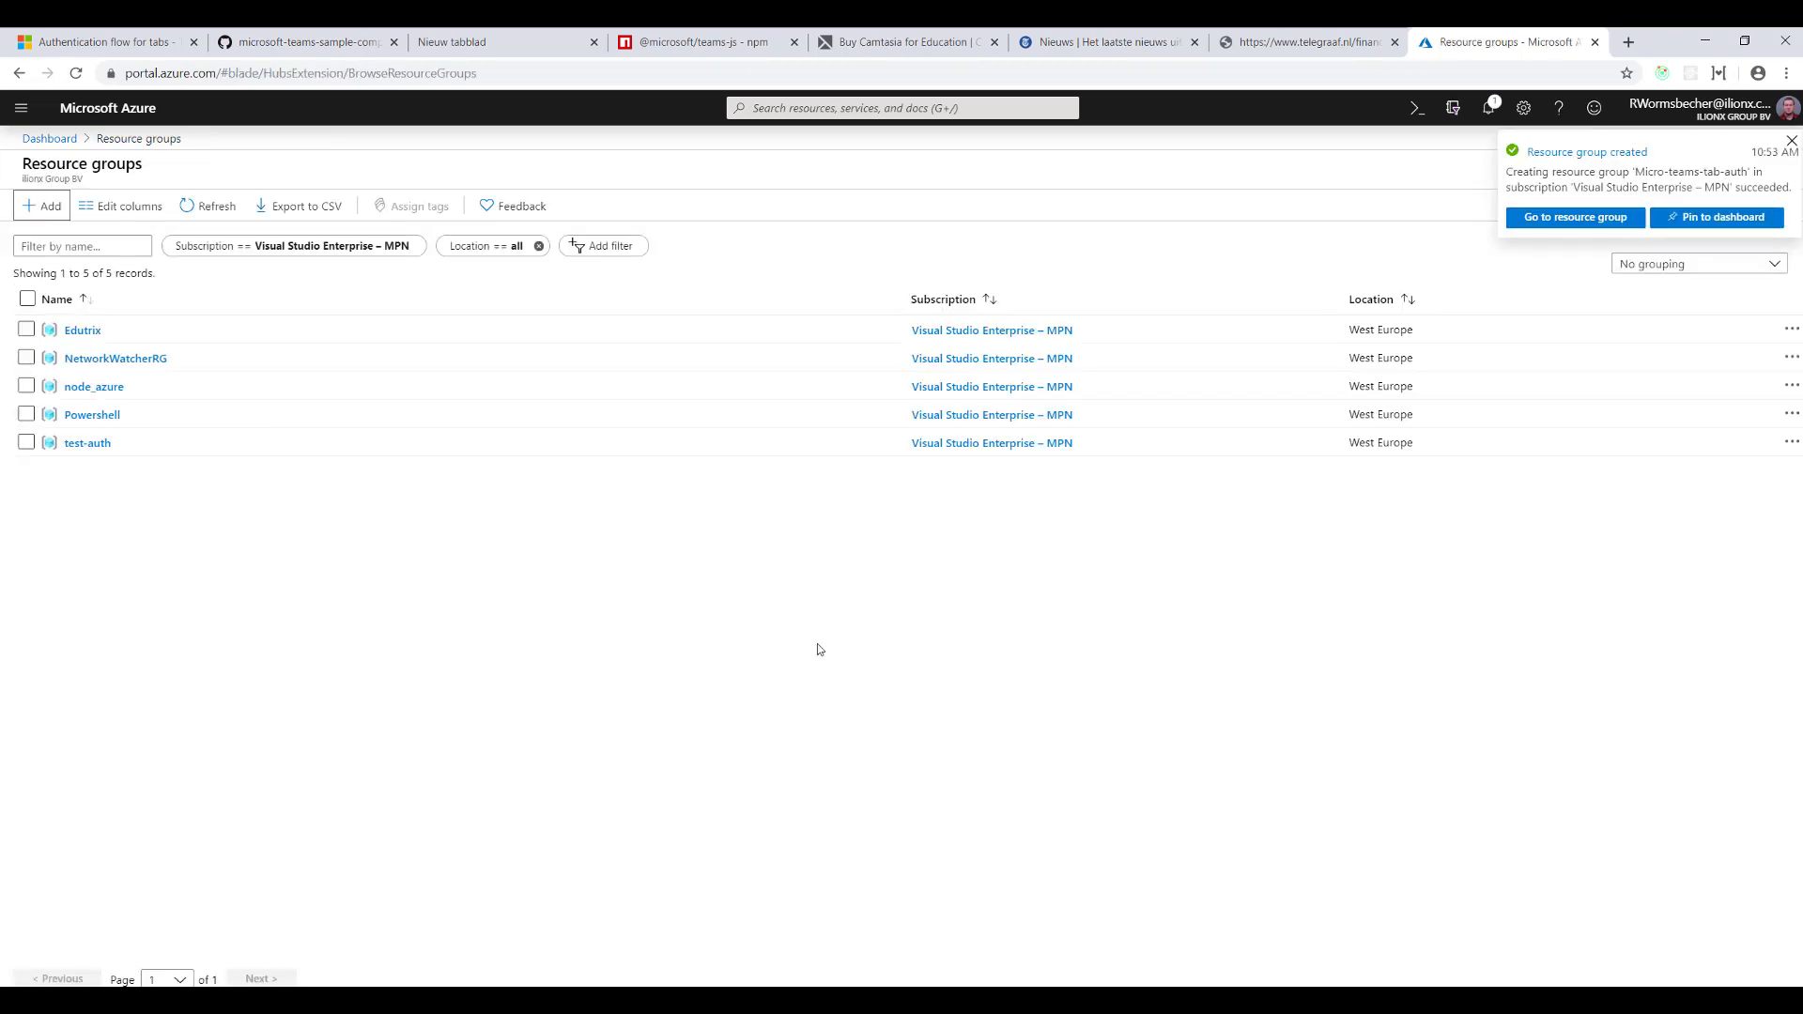
left_click(1558, 219)
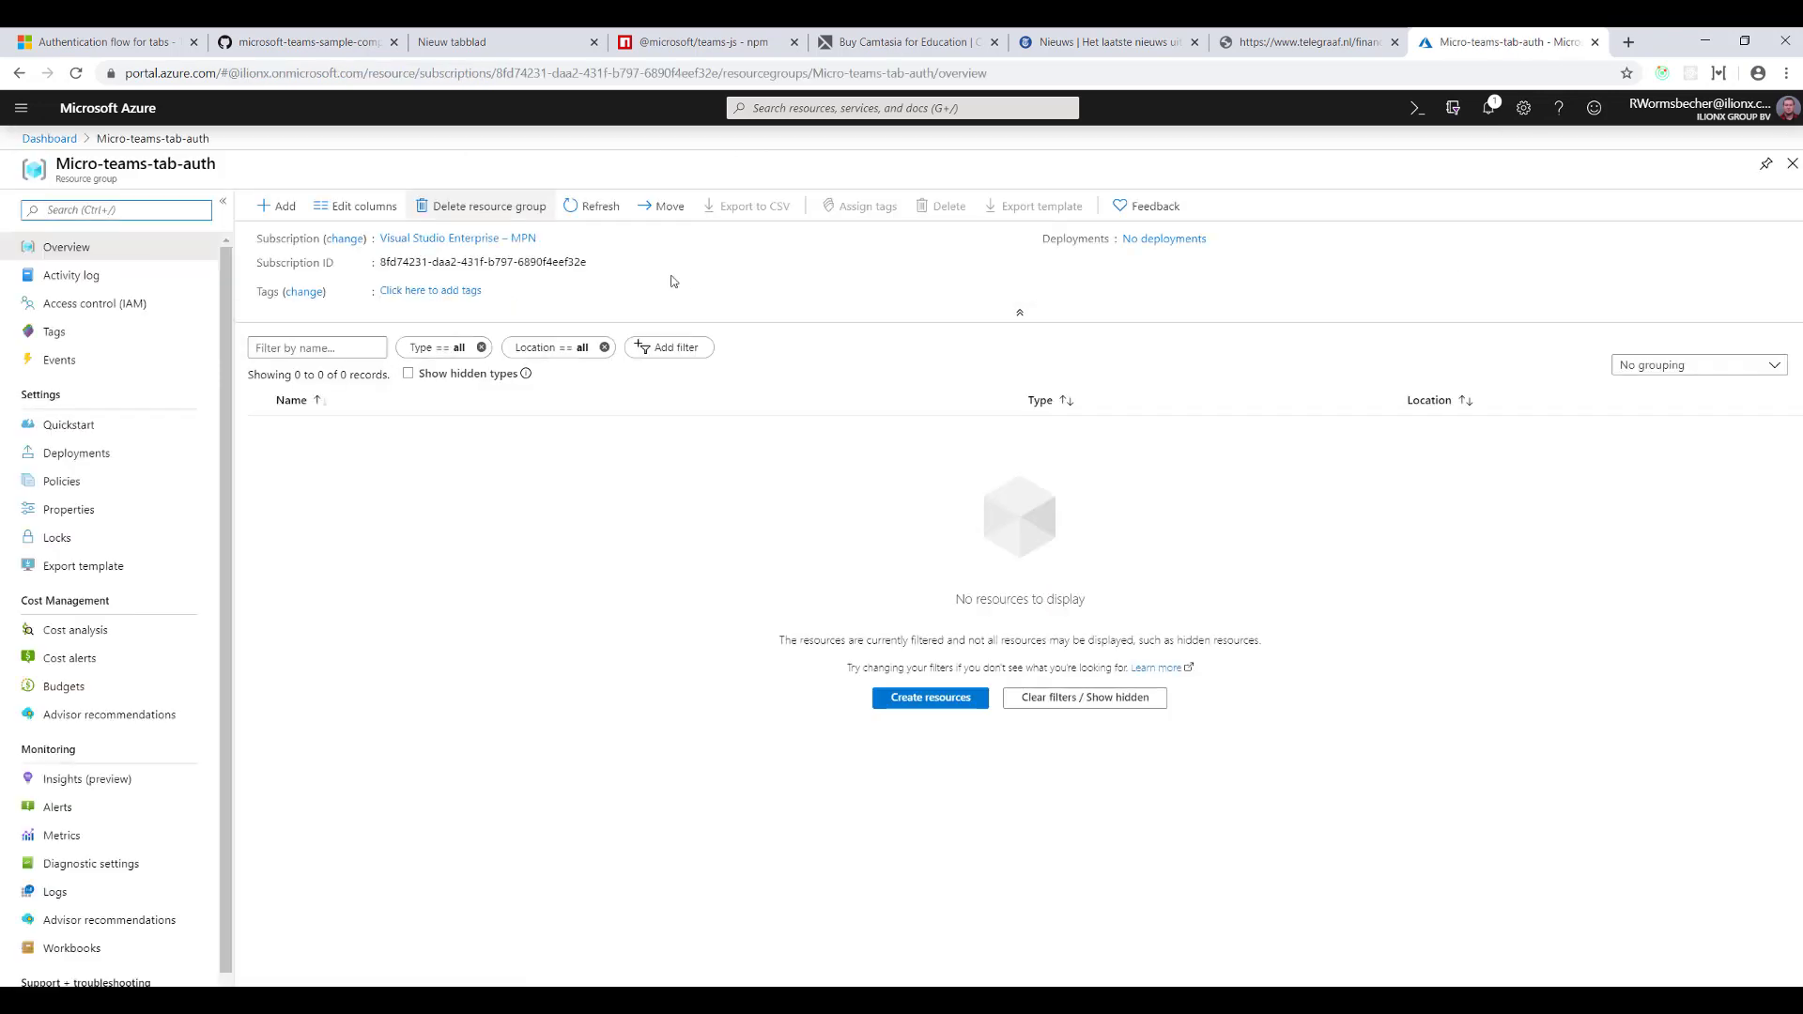
Start a new App Services web app in the Micro-teams-tab-auth resource group and name it TeamsAuth.
left_click(20, 107)
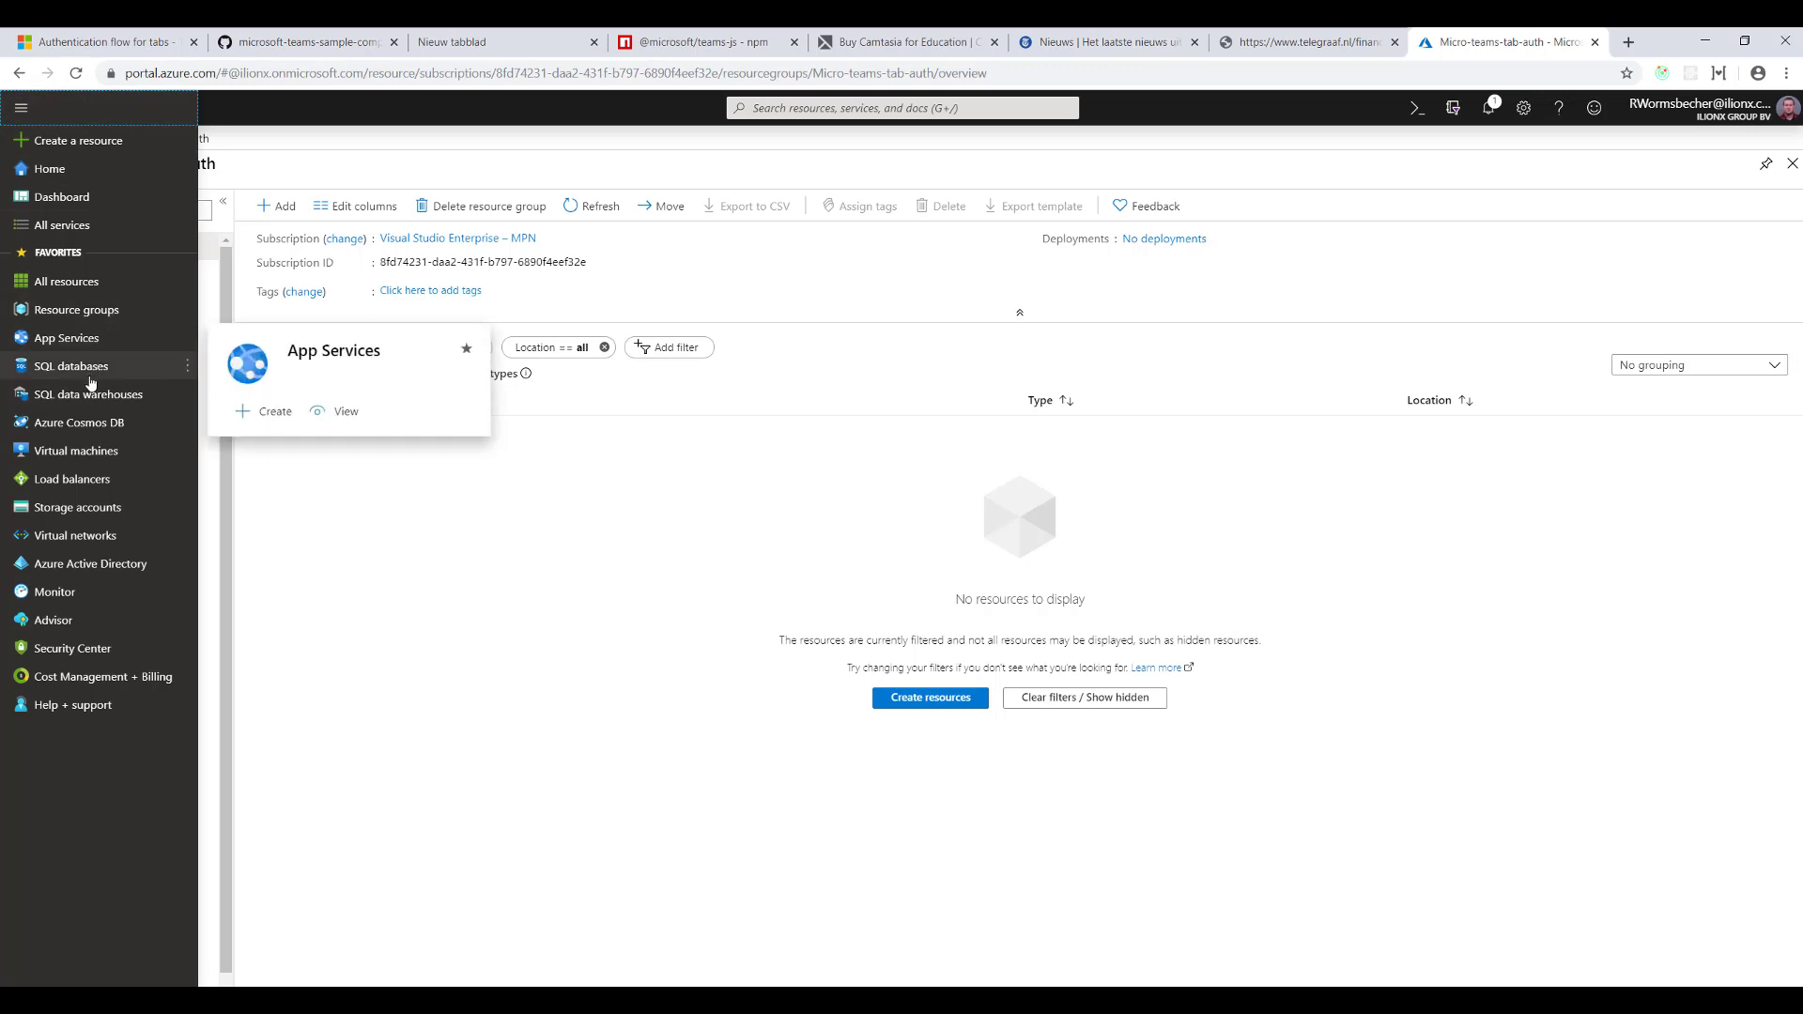
left_click(96, 340)
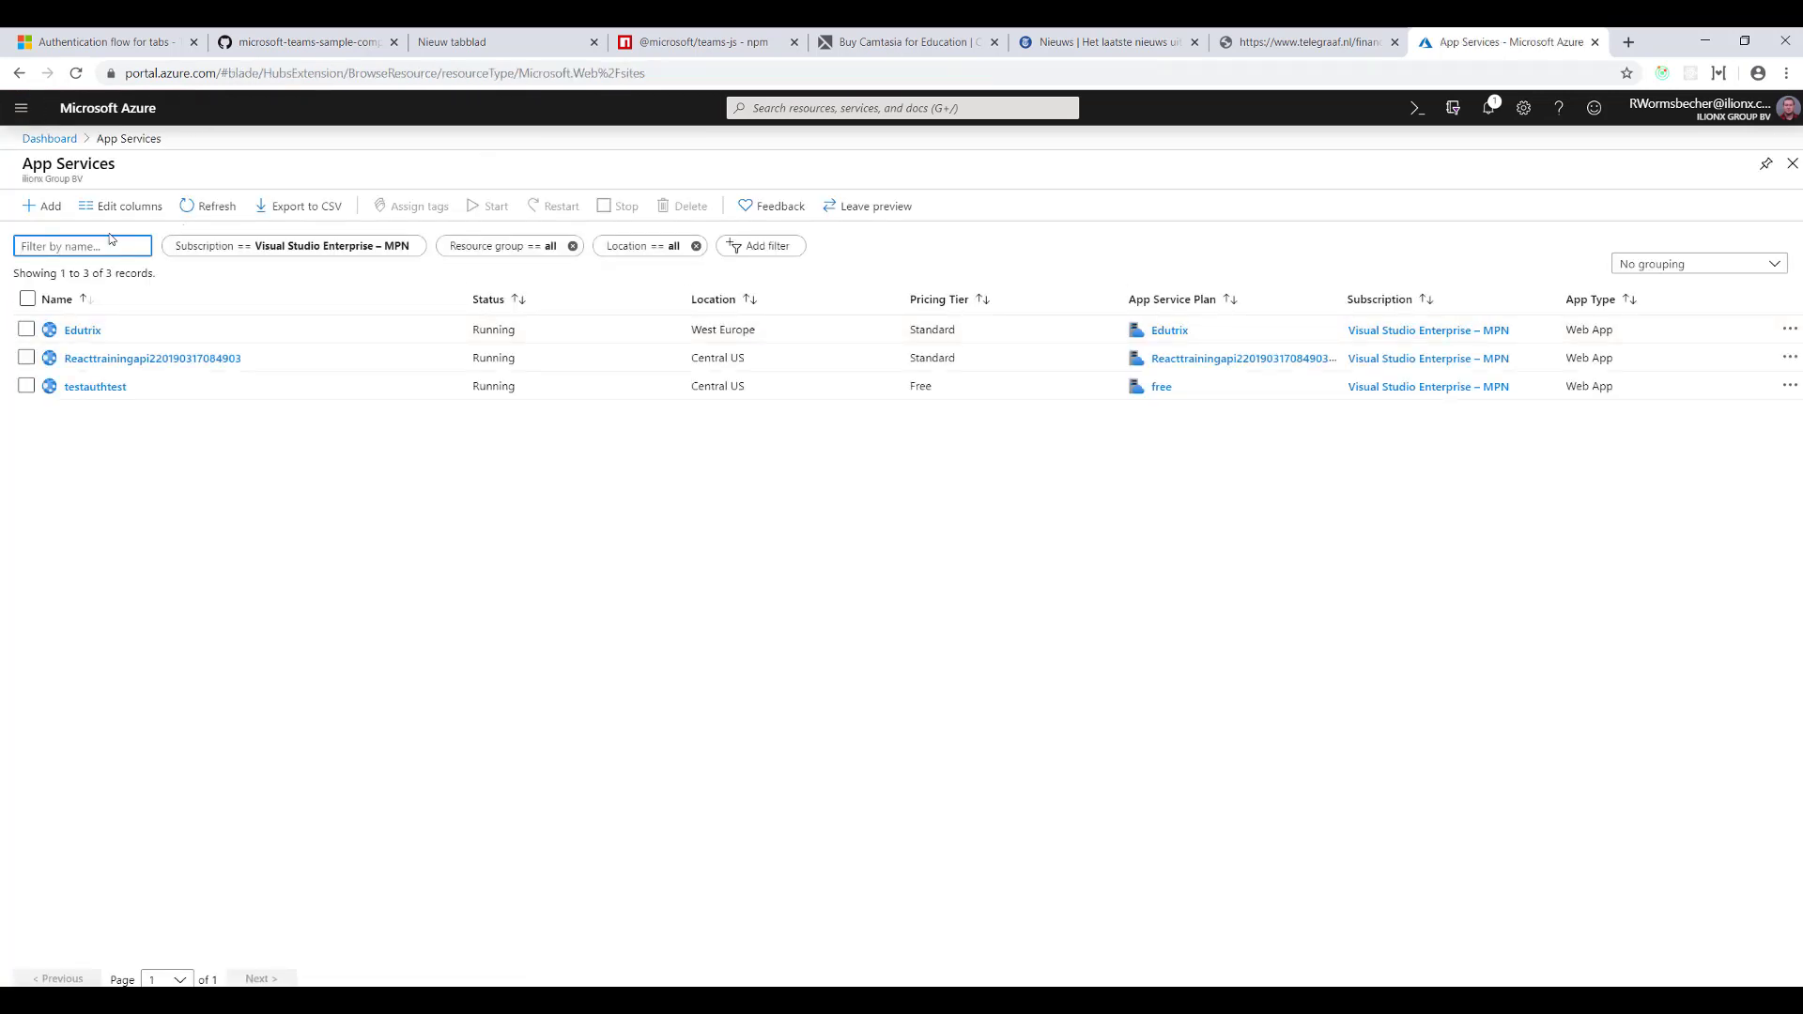
left_click(58, 214)
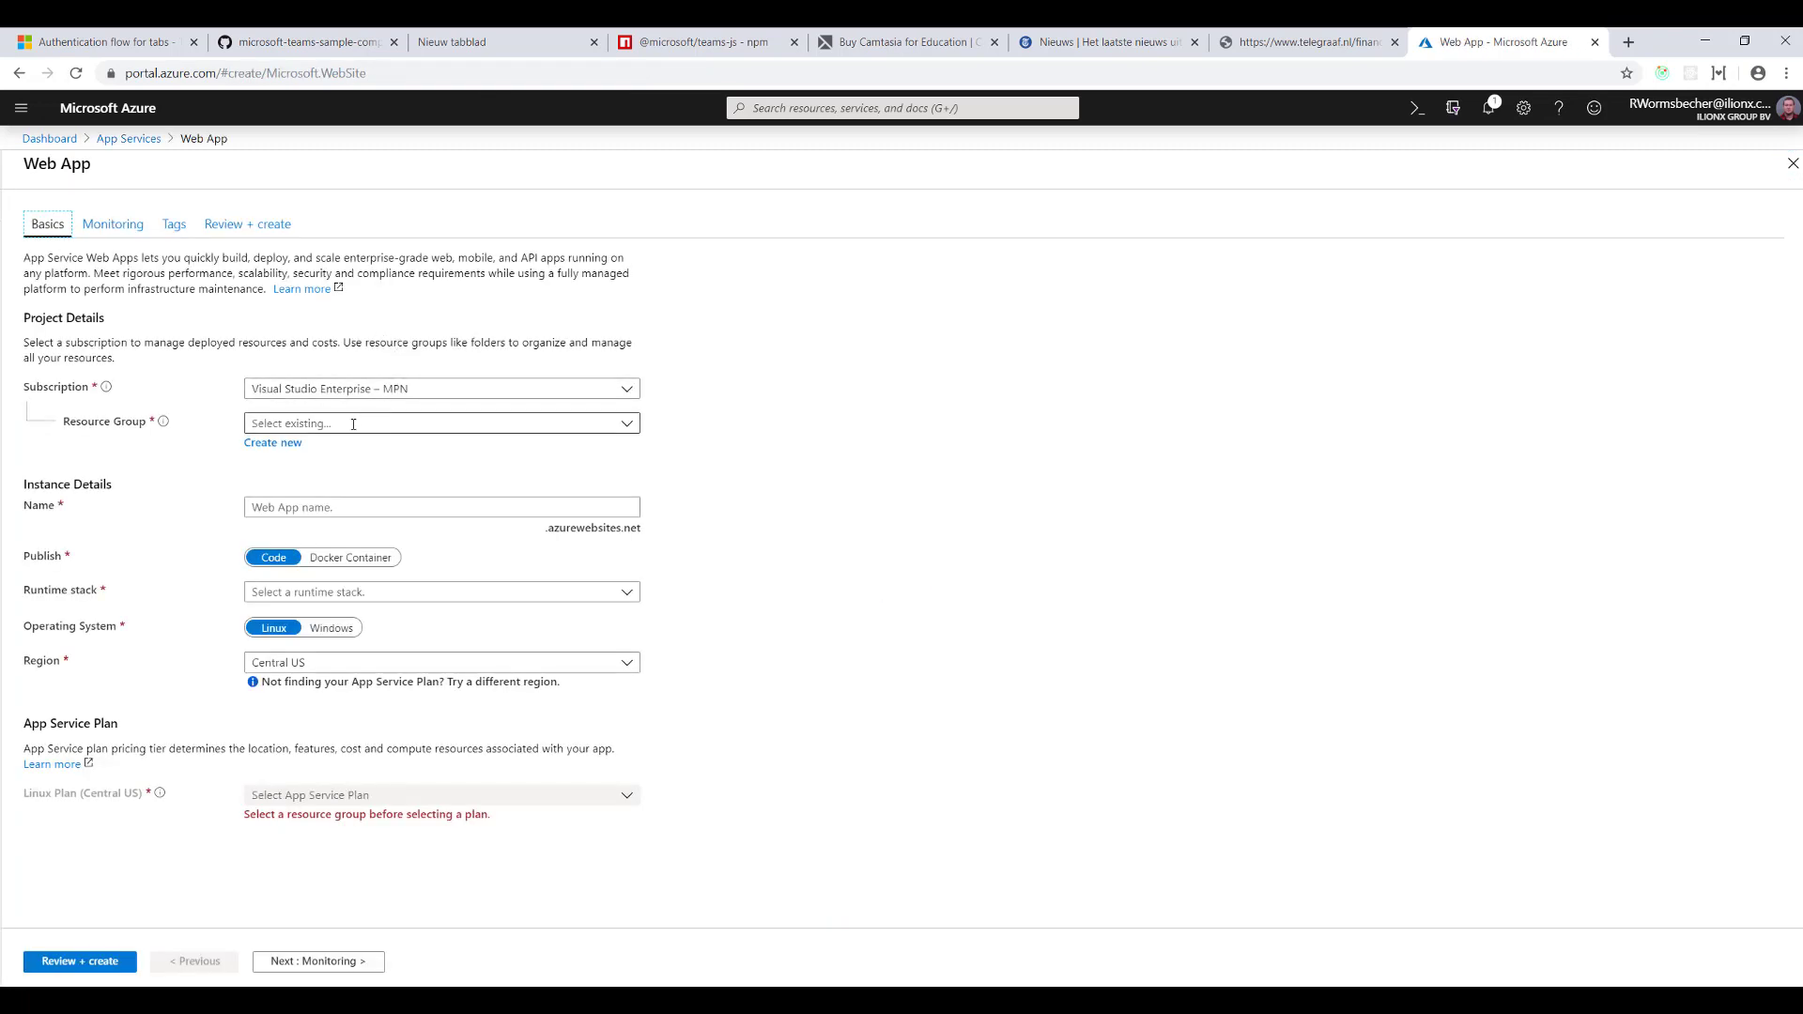
left_click(346, 425)
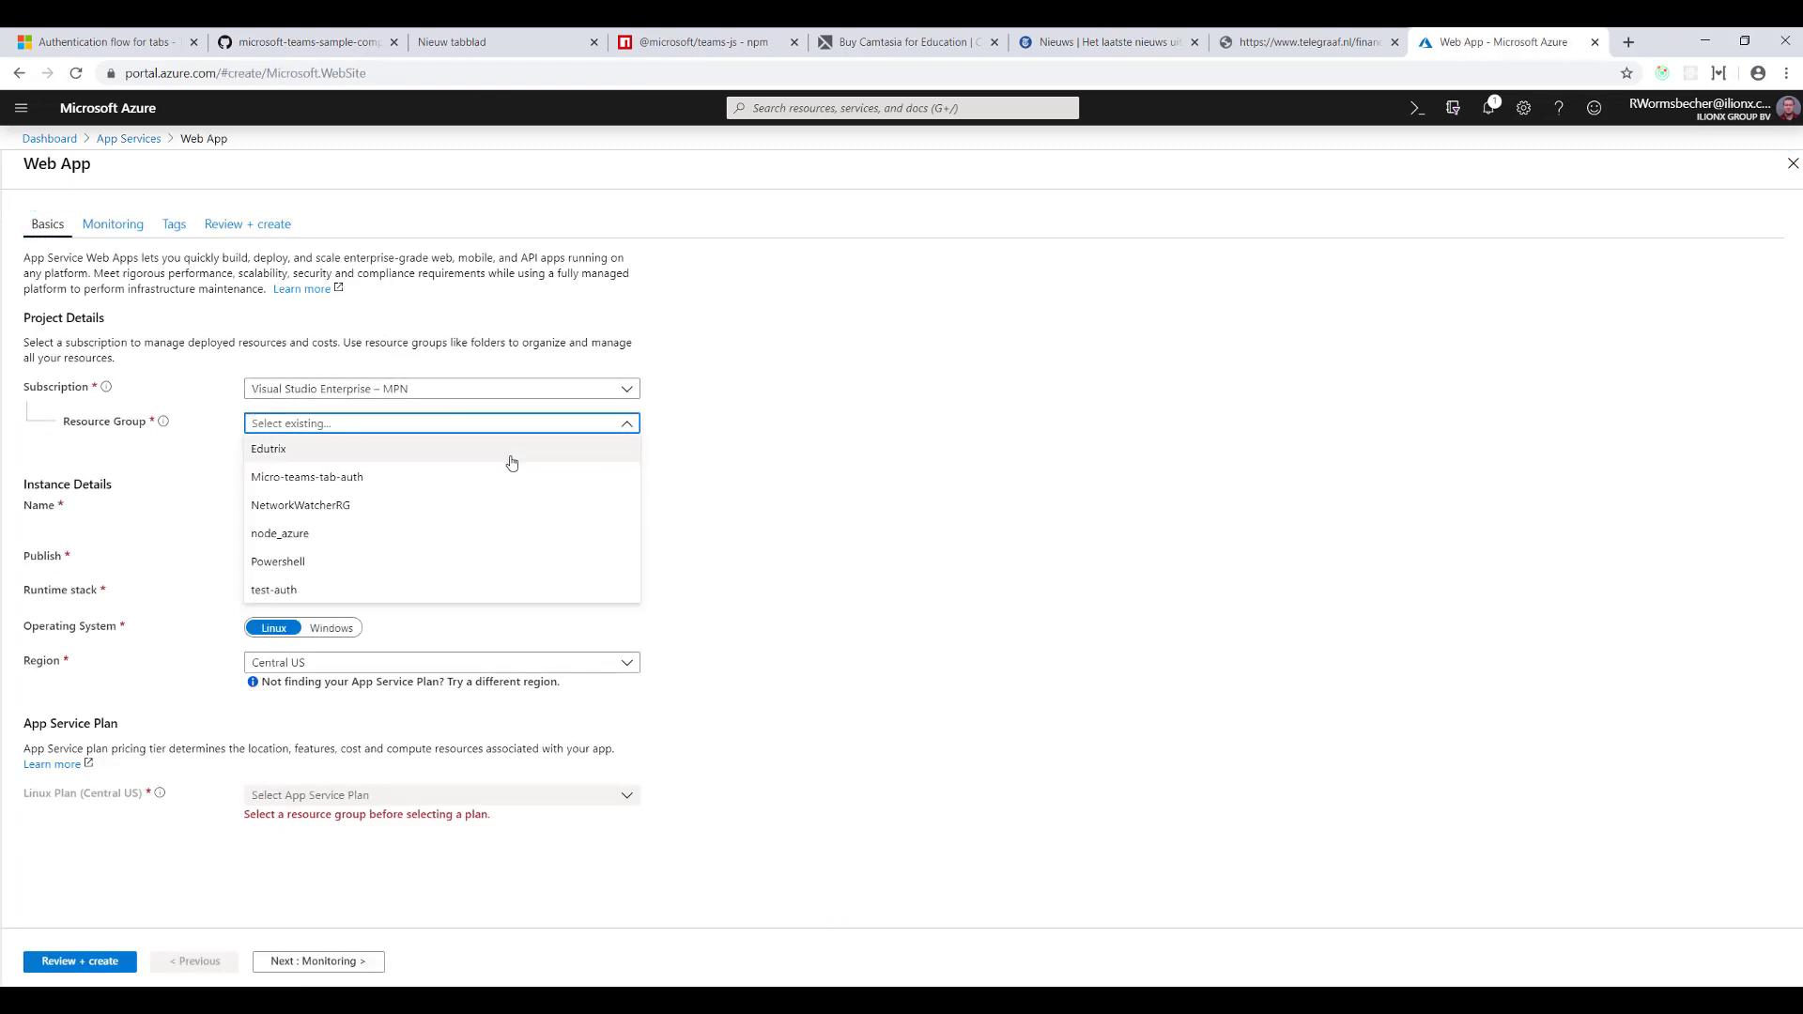
left_click(377, 479)
left_click(363, 508)
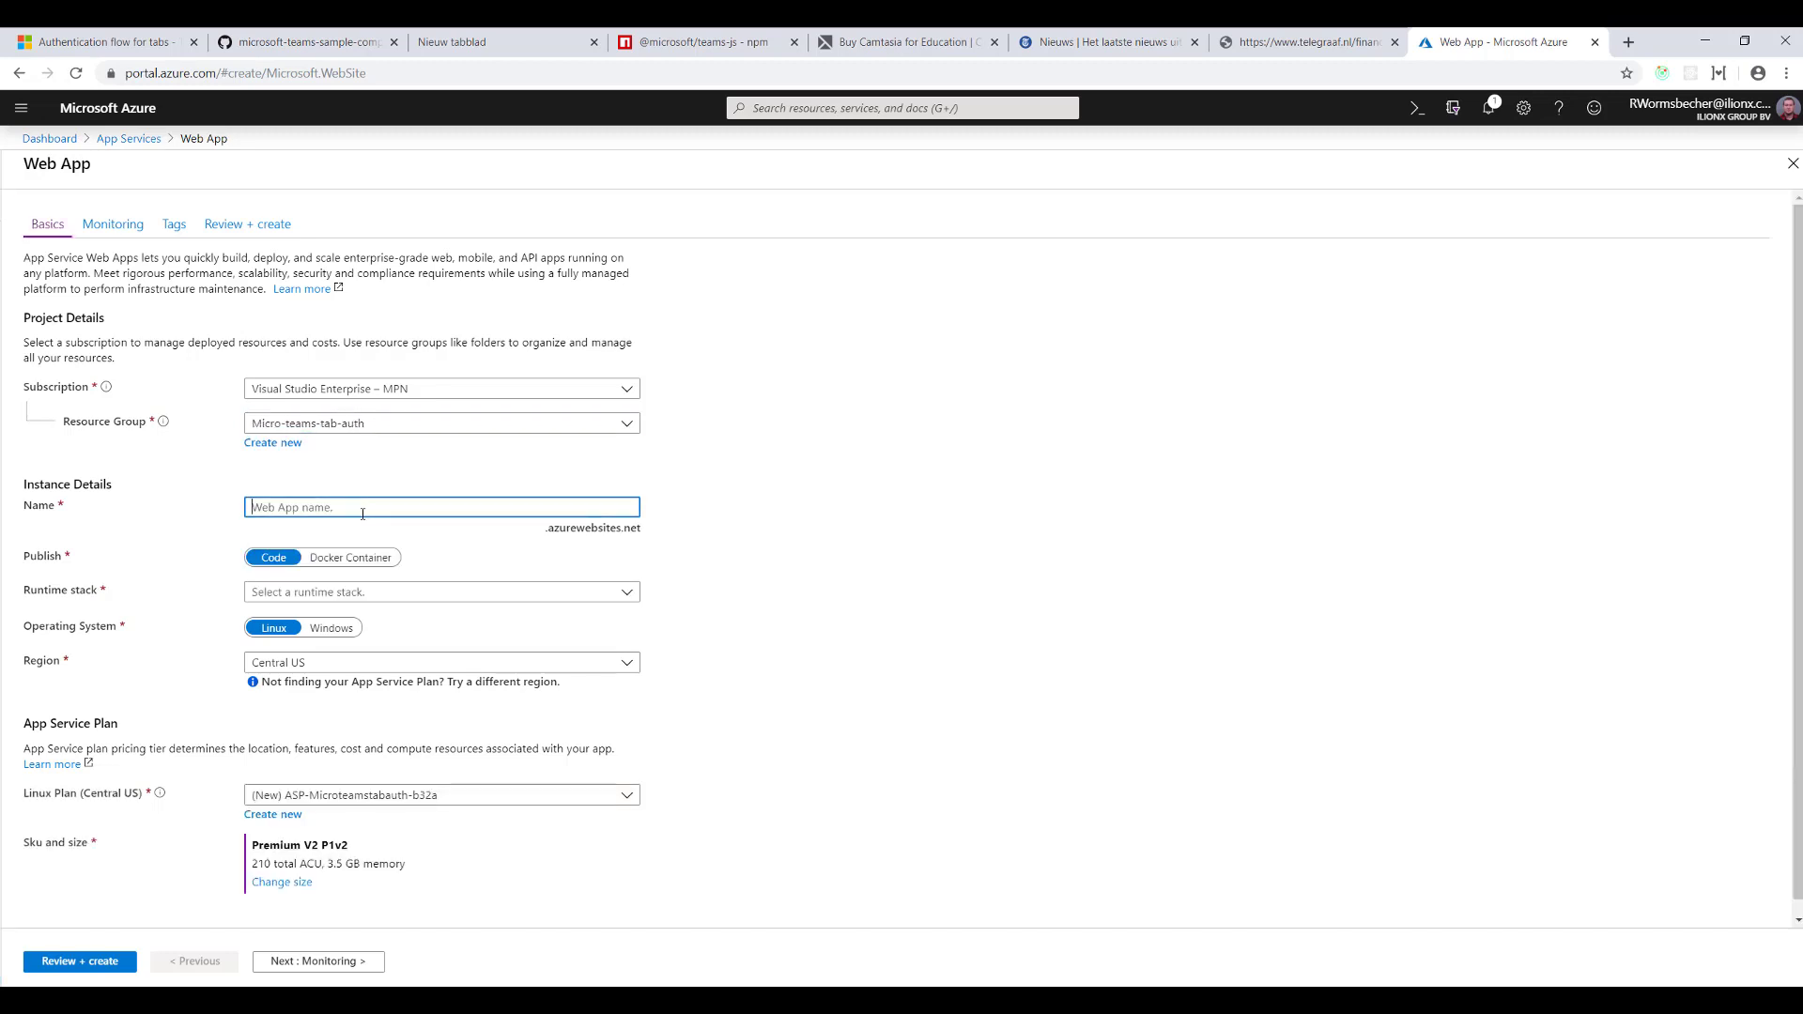
type("TeamsAuth")
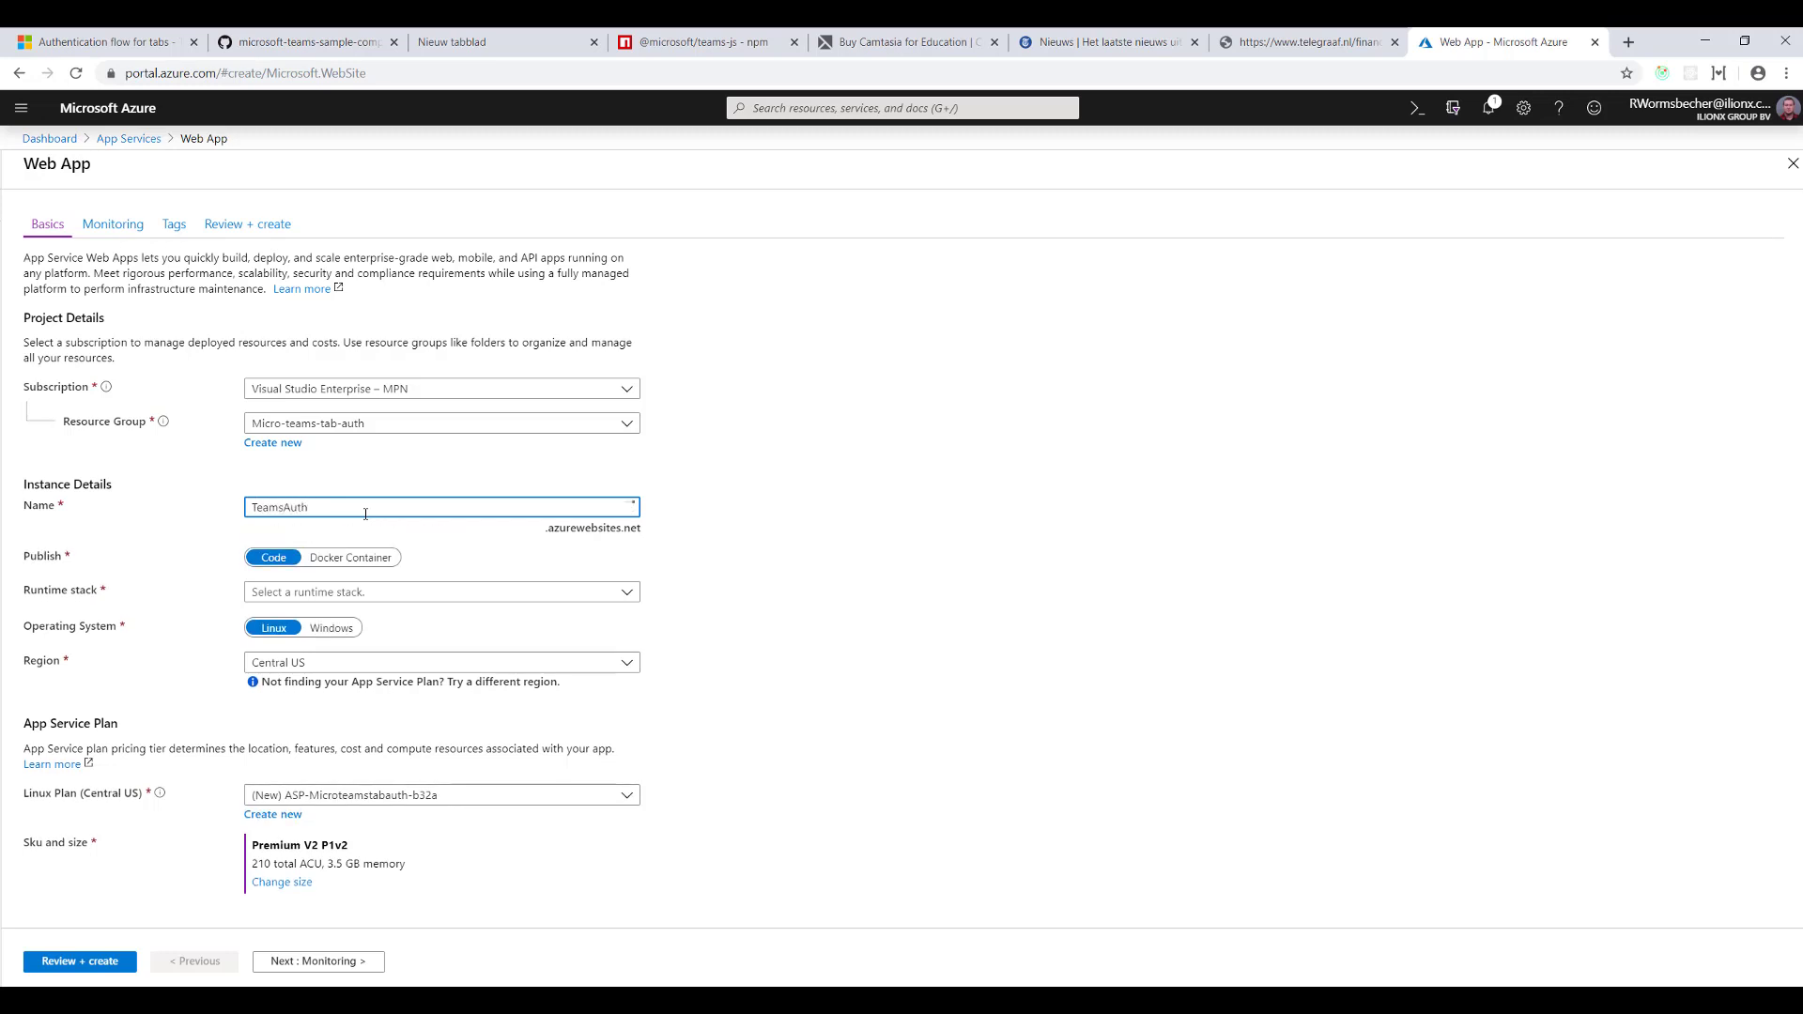
left_click(415, 477)
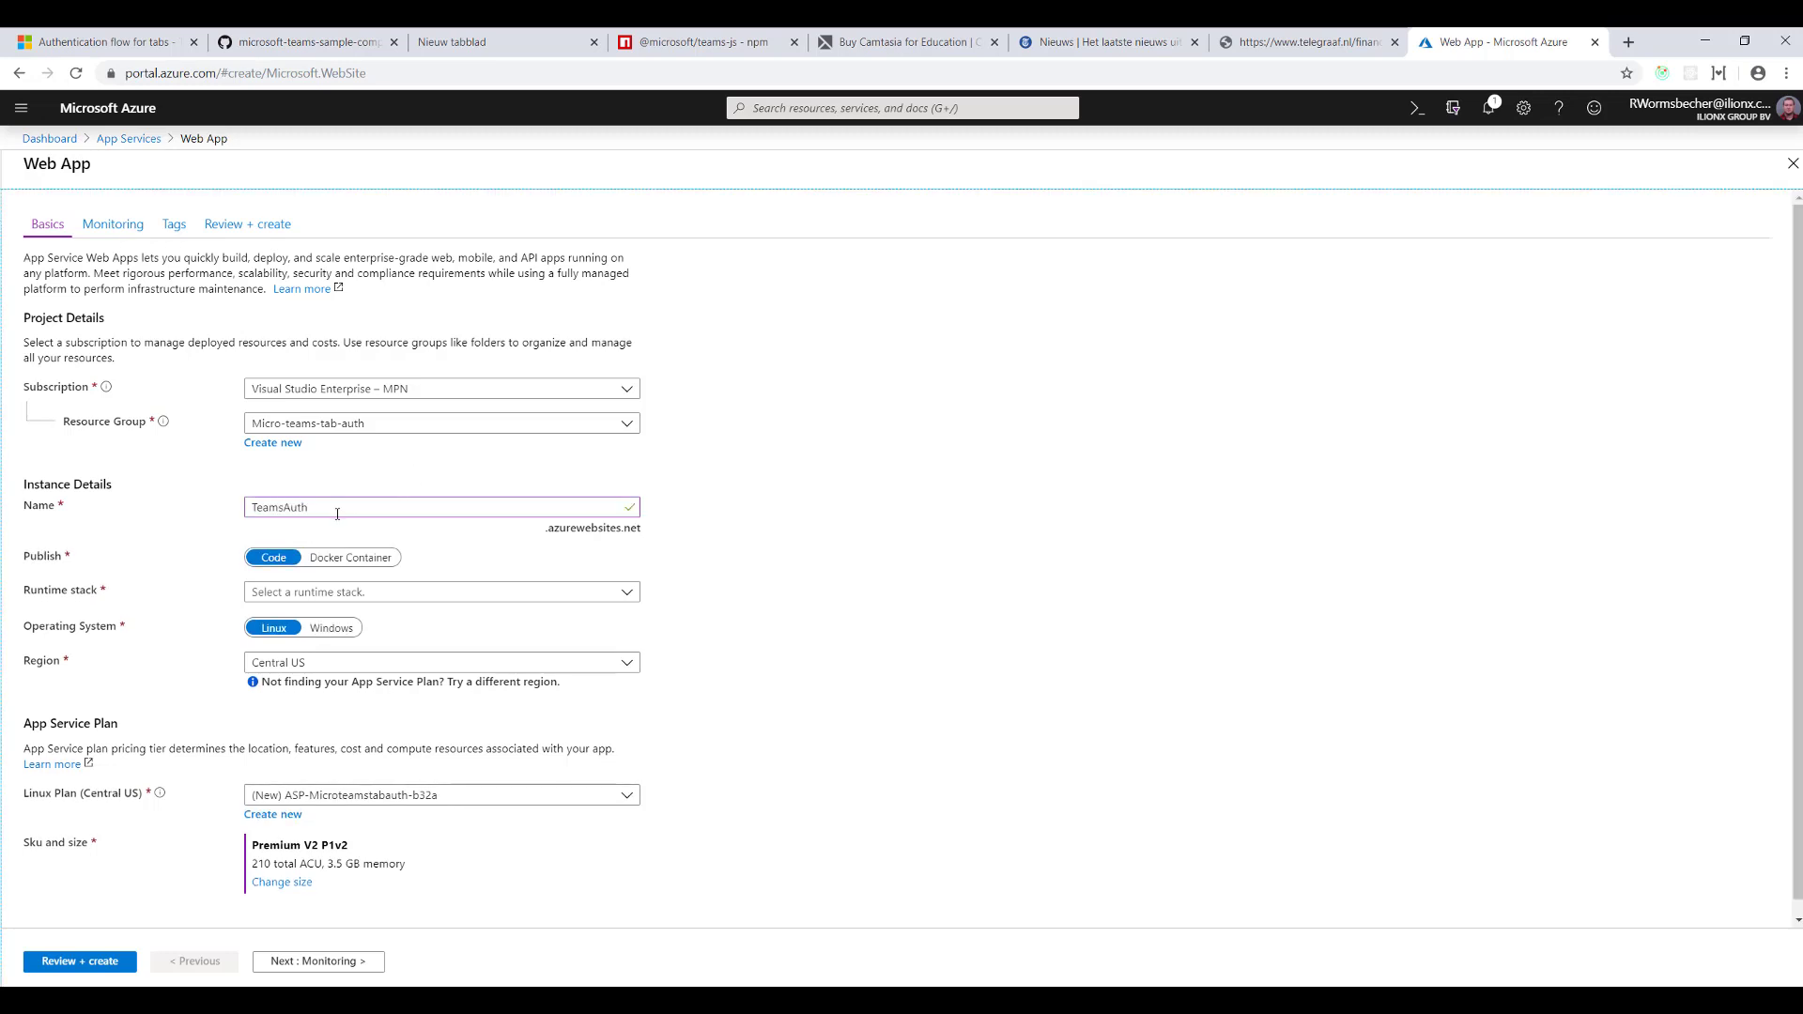
Set the web app's runtime stack to .NET Core 3.0 (Current) and its region to West Europe.
left_click(373, 594)
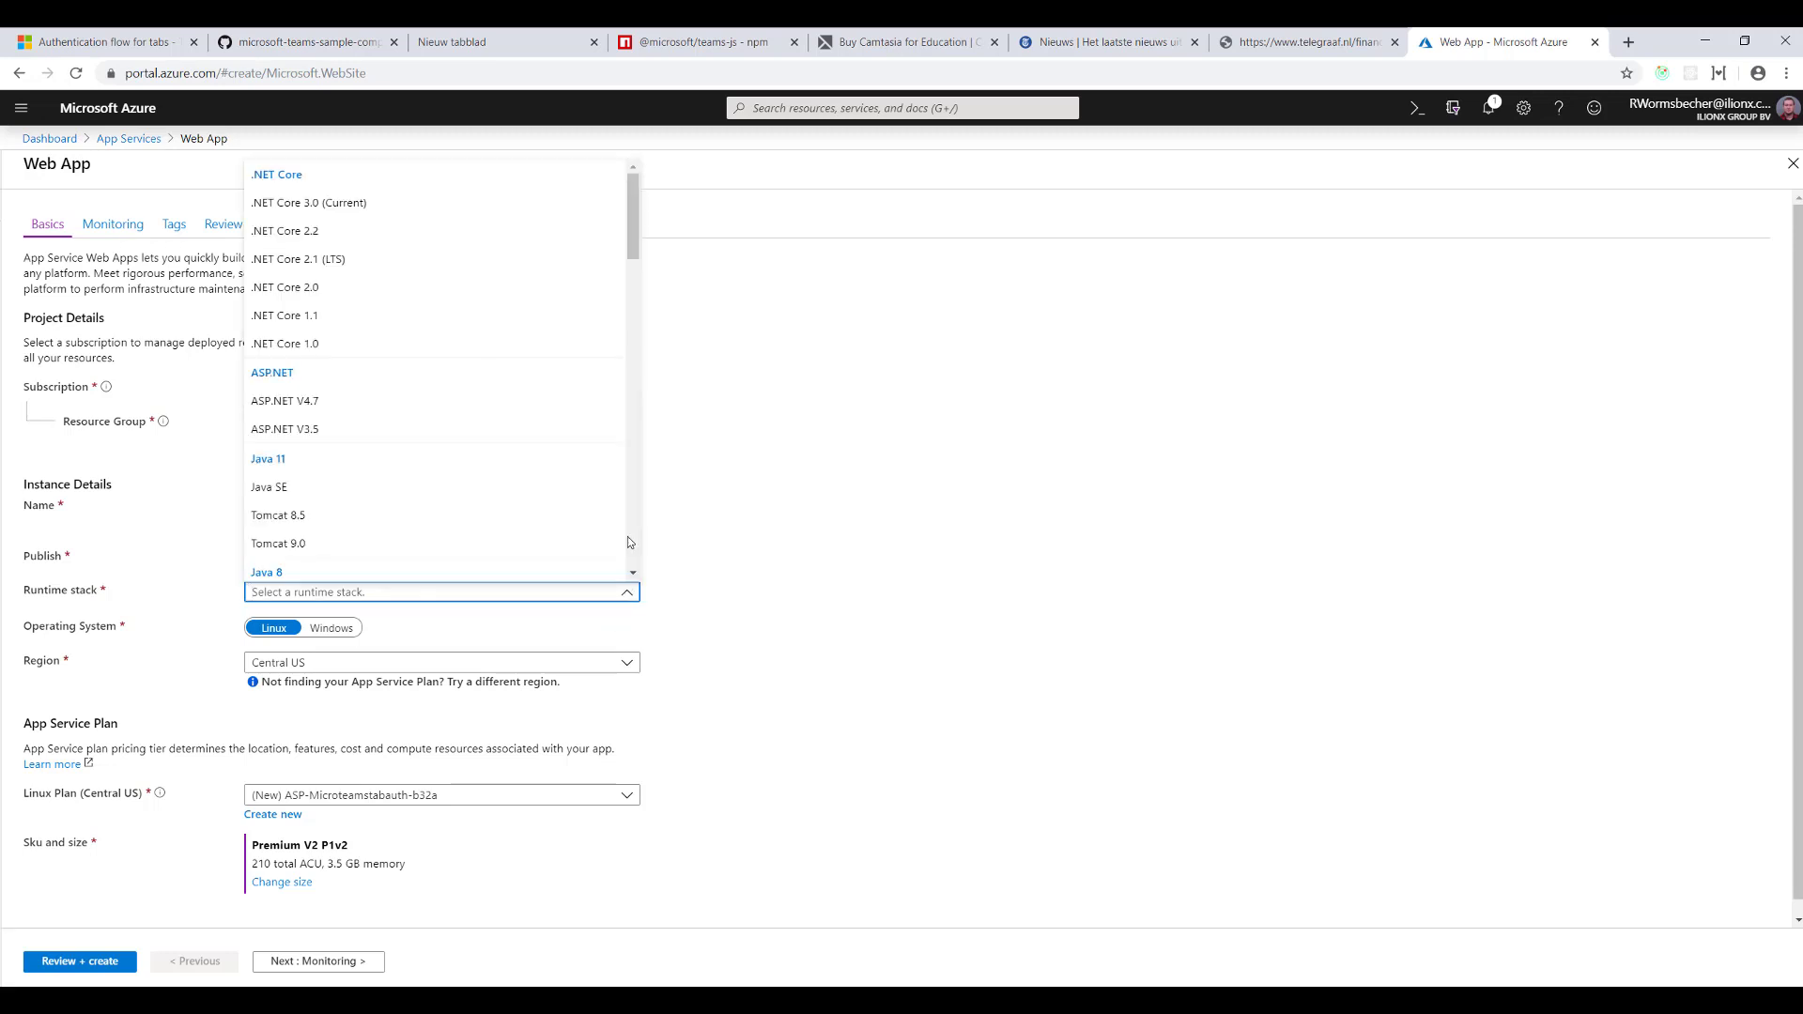
left_click(409, 211)
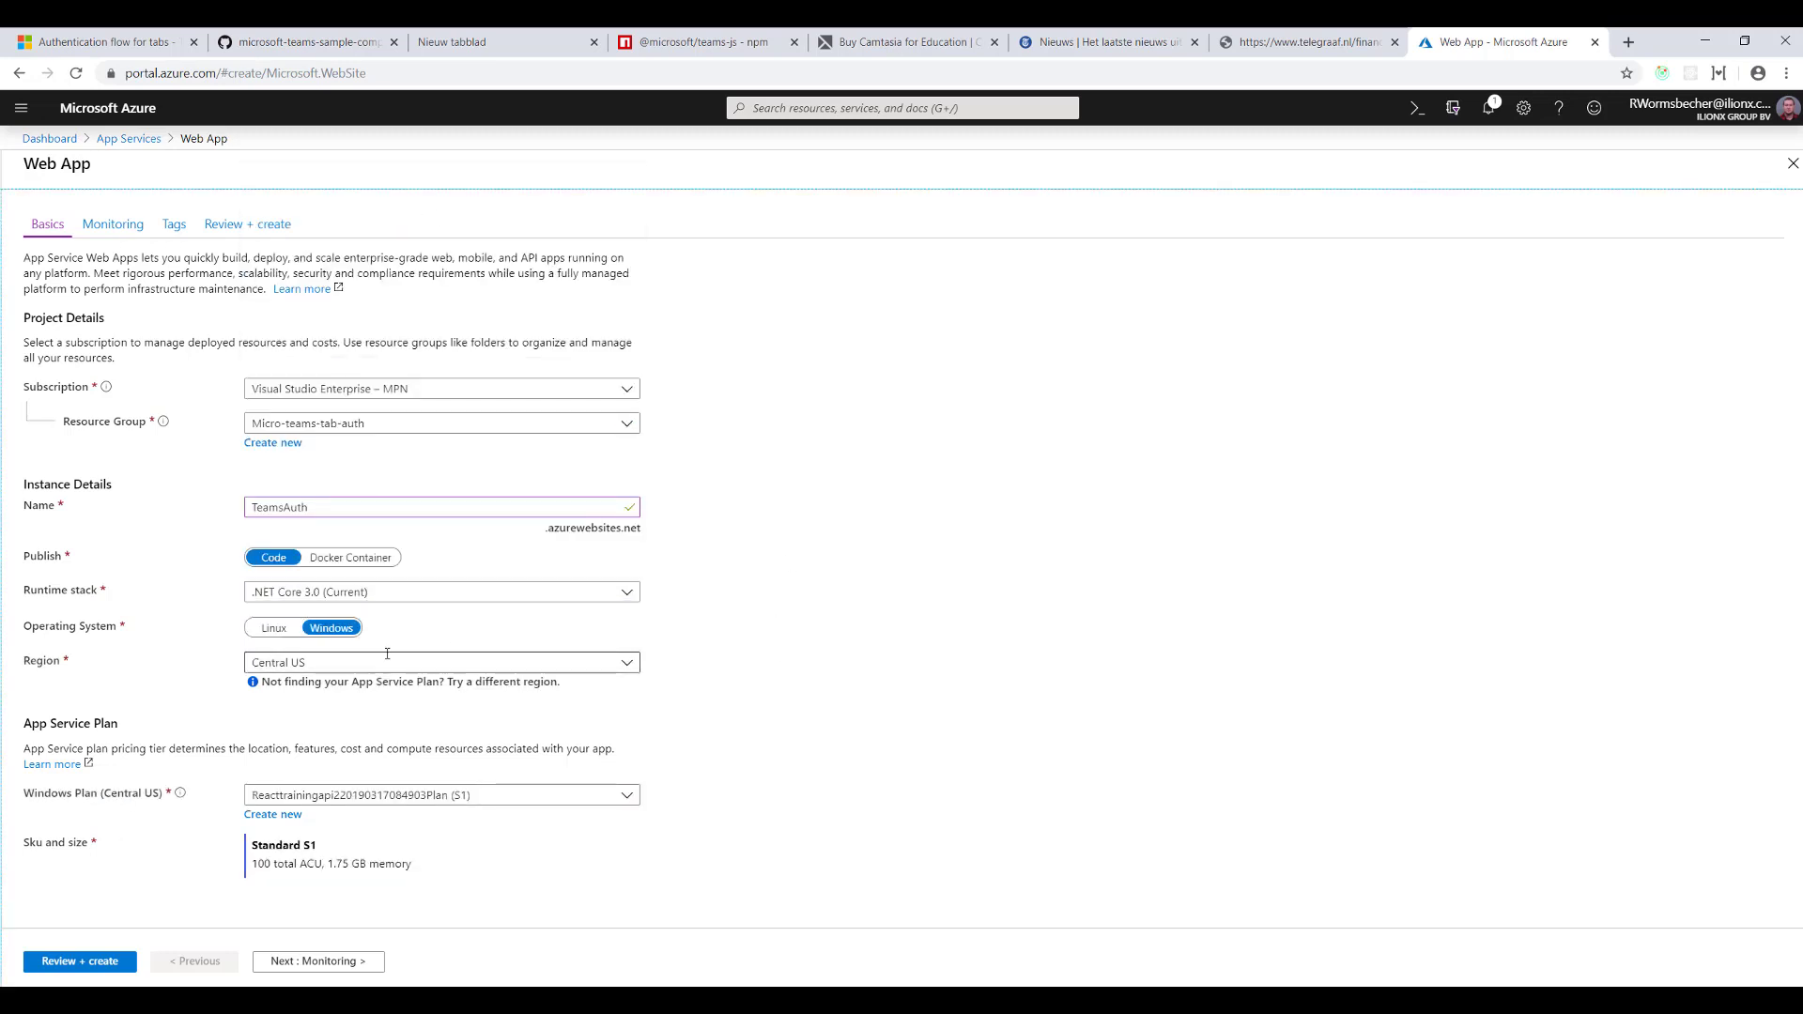
left_click(305, 664)
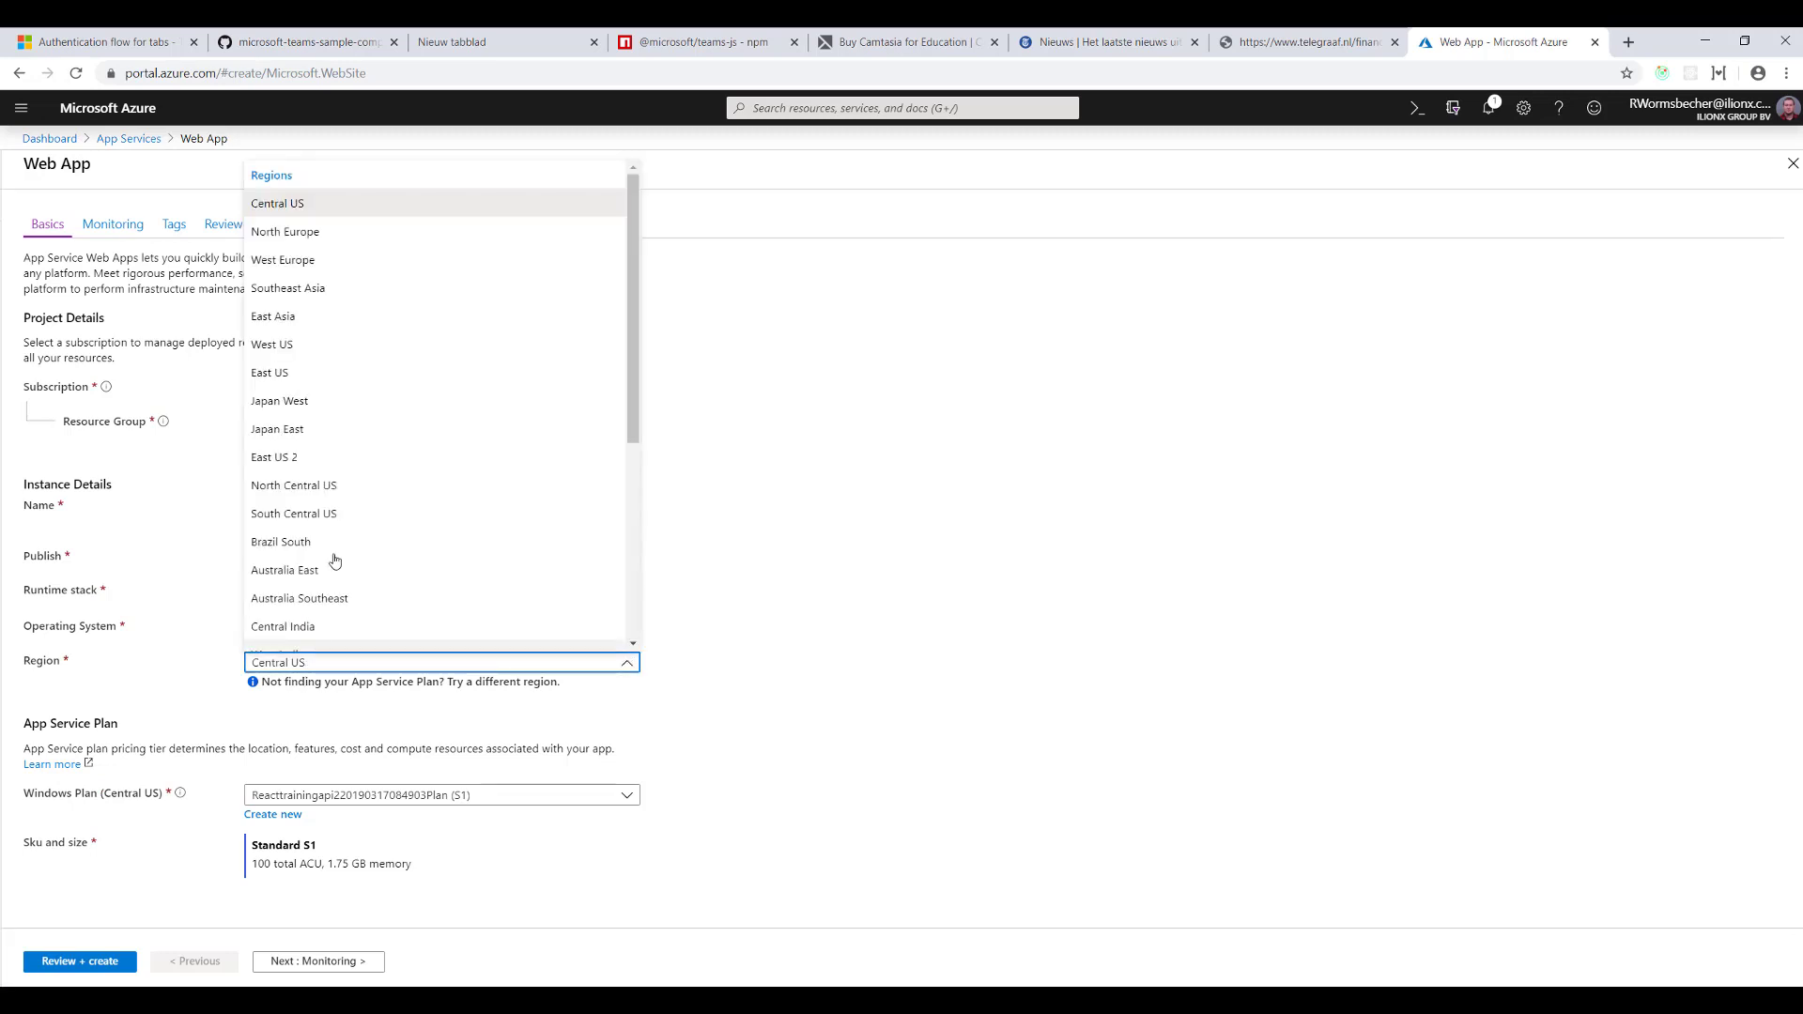
left_click(366, 260)
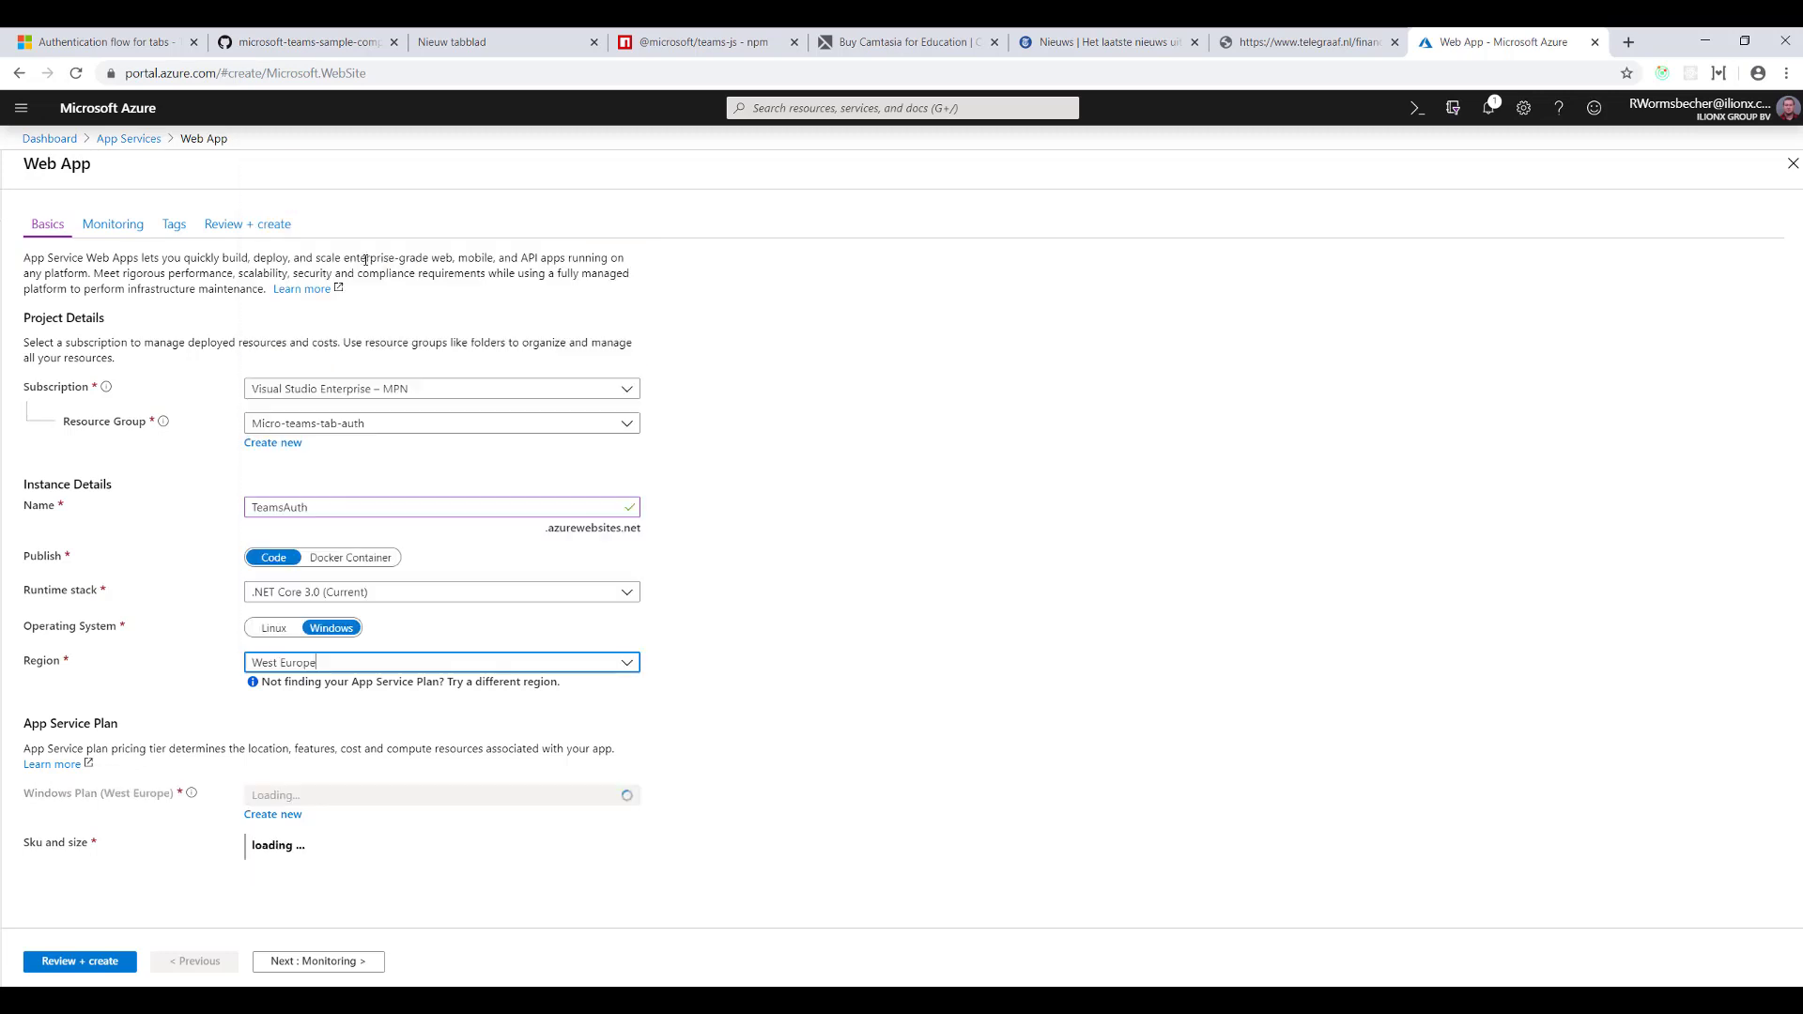
left_click(885, 685)
Change the App Service plan size to the Dev / Test tier F1, then review and create the web app.
scroll(89, 743, "down", 1)
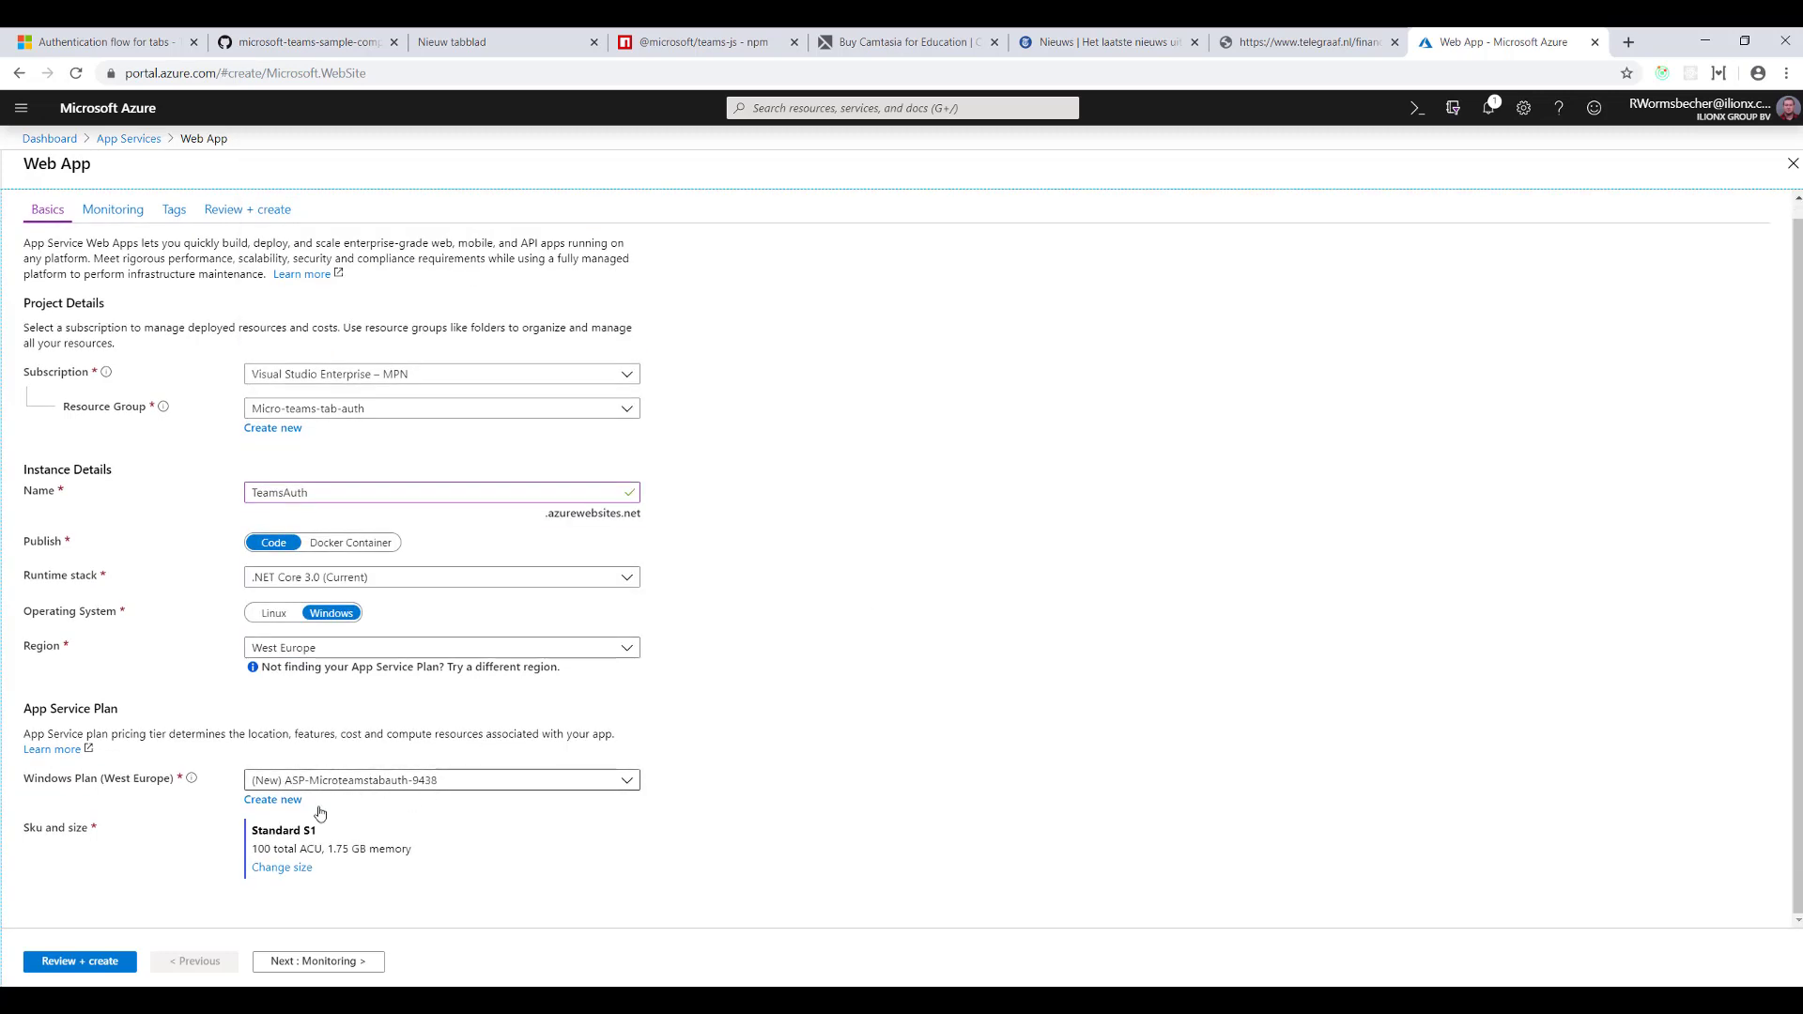
left_click(272, 868)
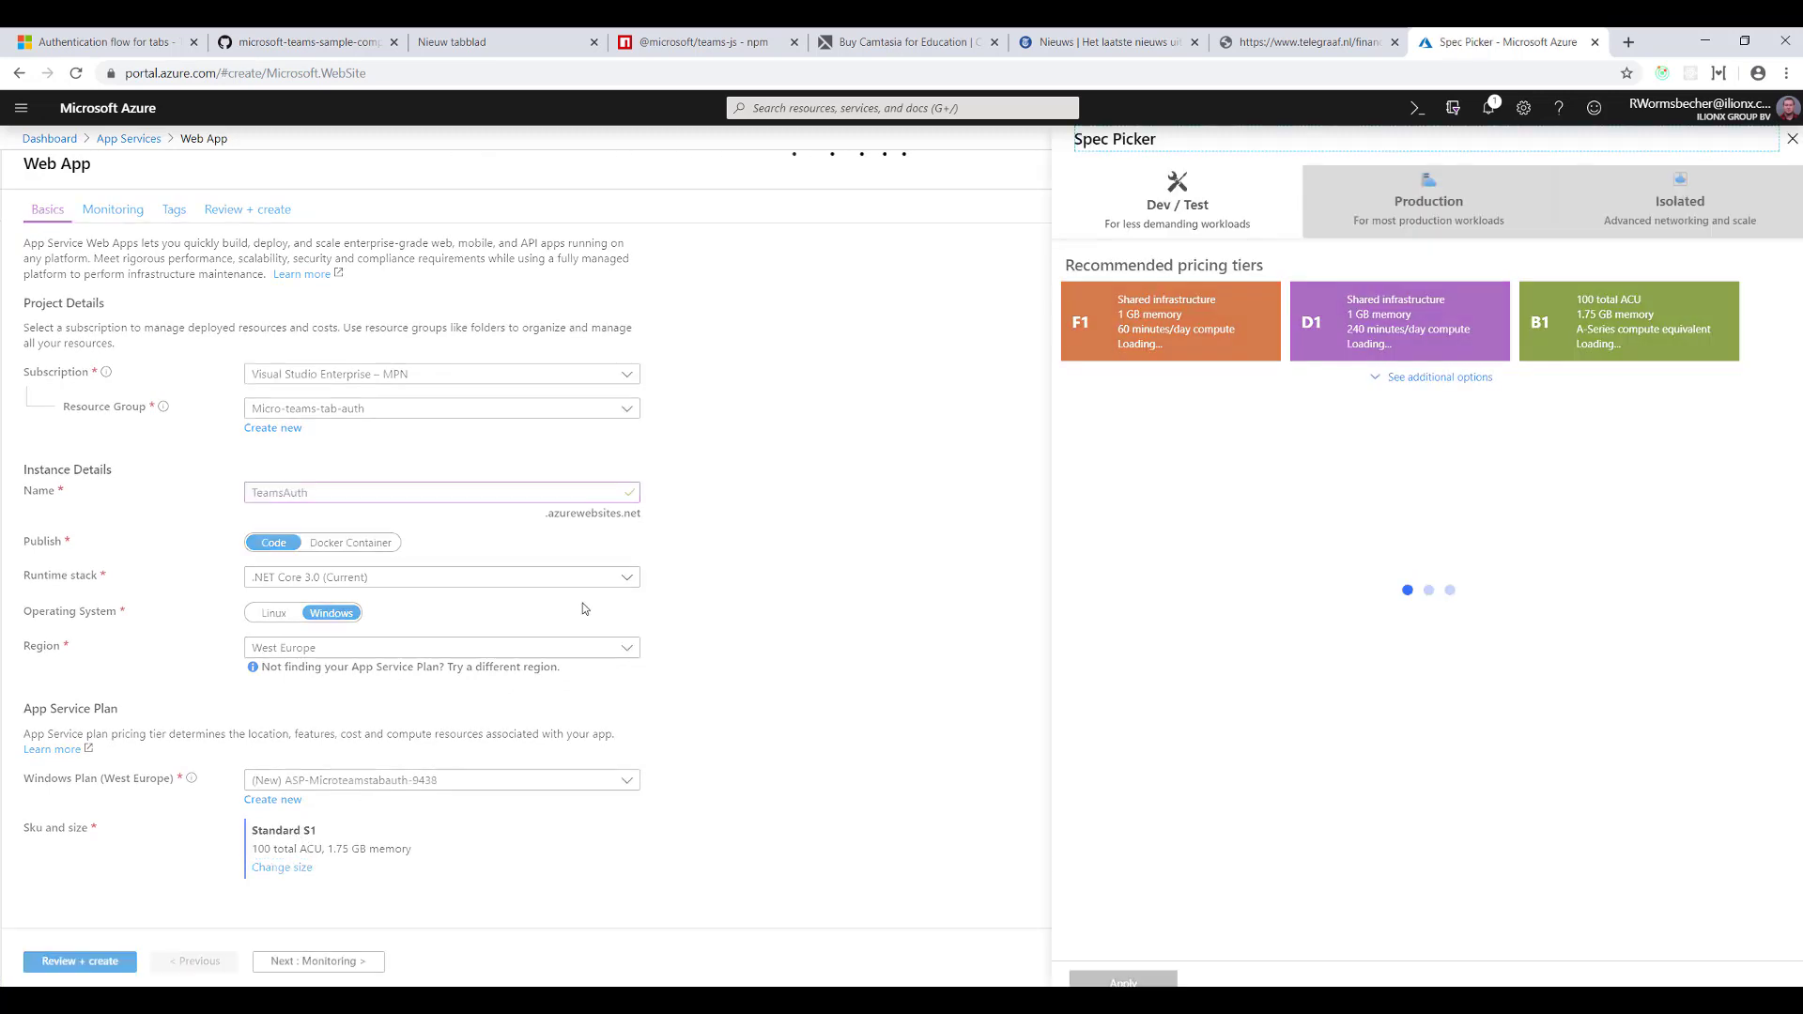
left_click(1143, 204)
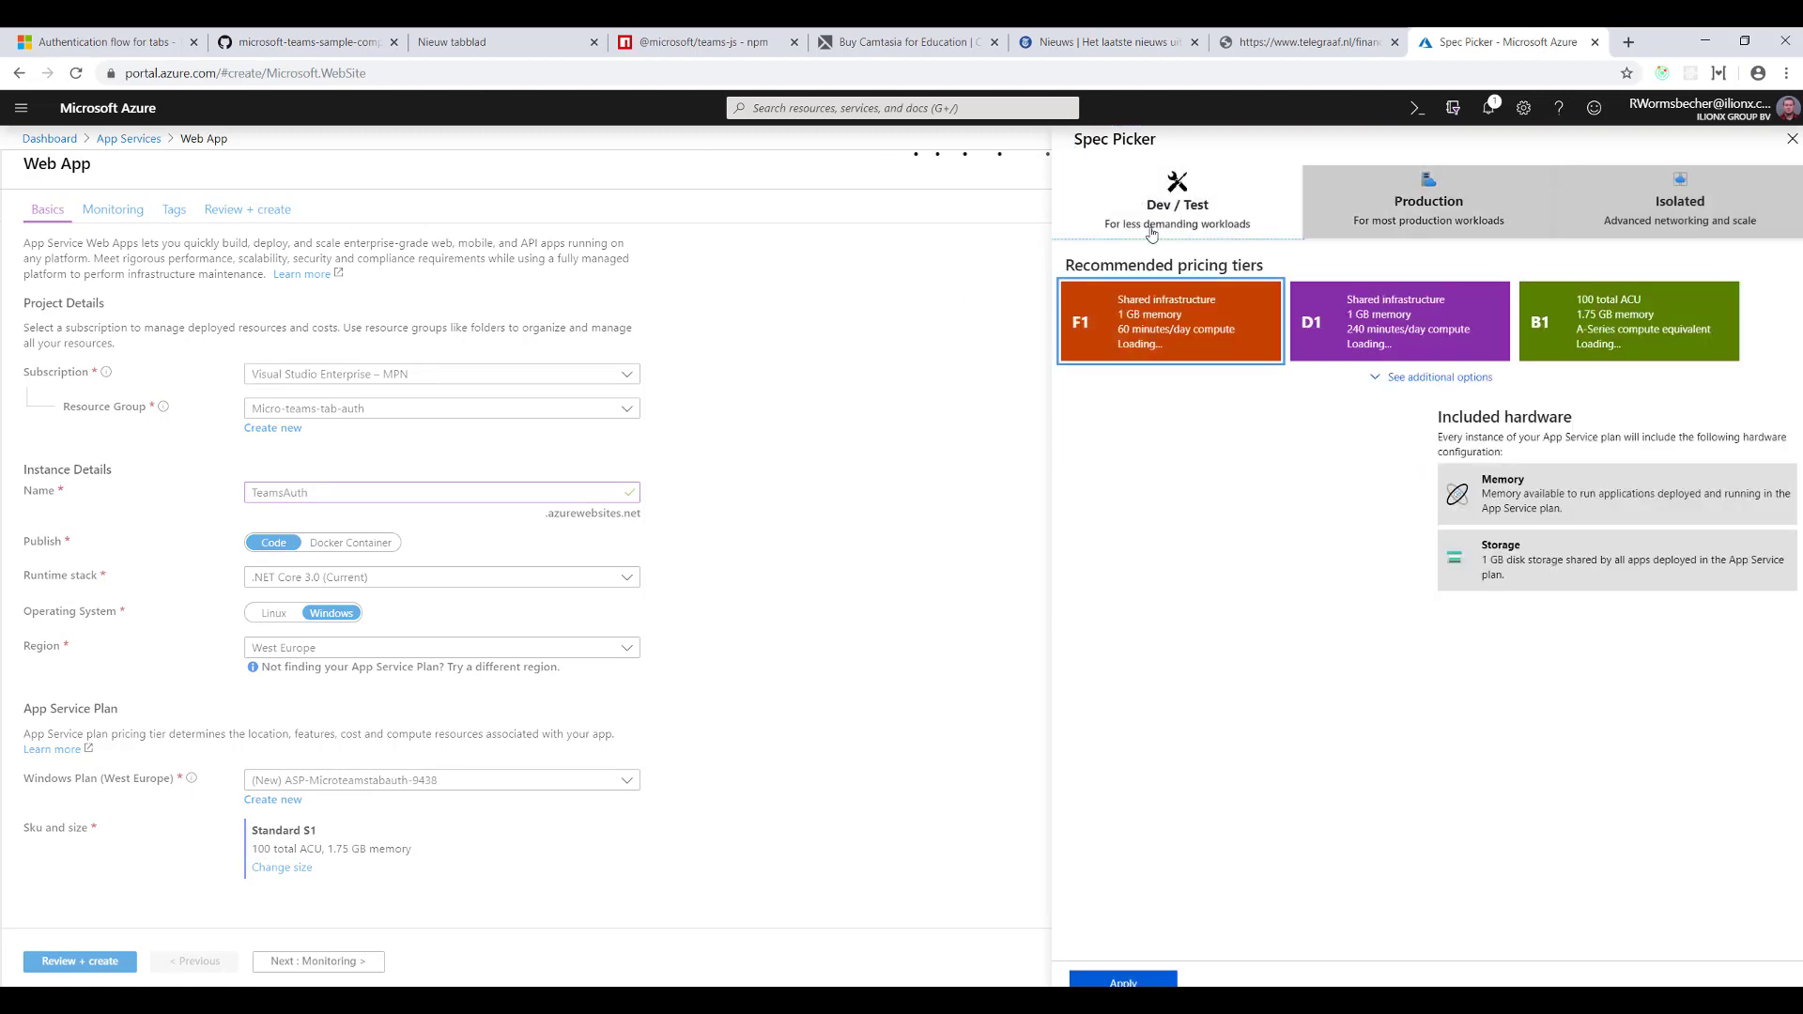
double_click(1113, 345)
left_click(1123, 981)
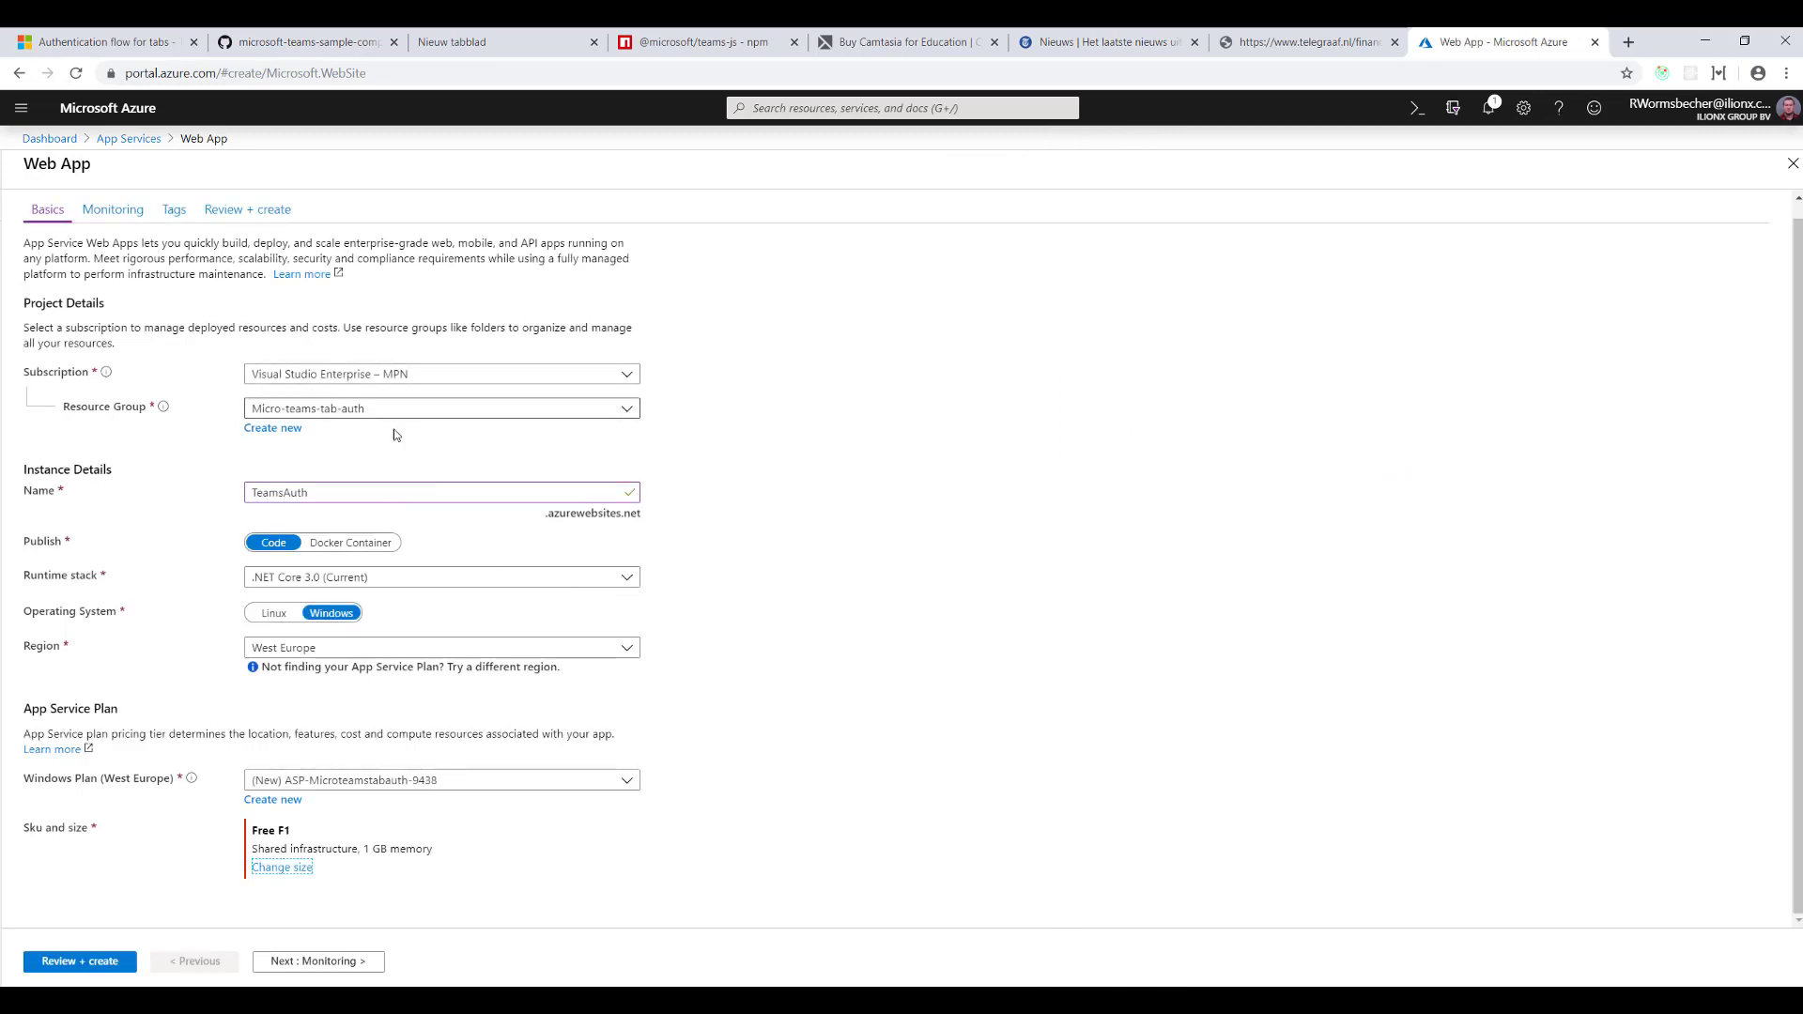
left_click(81, 962)
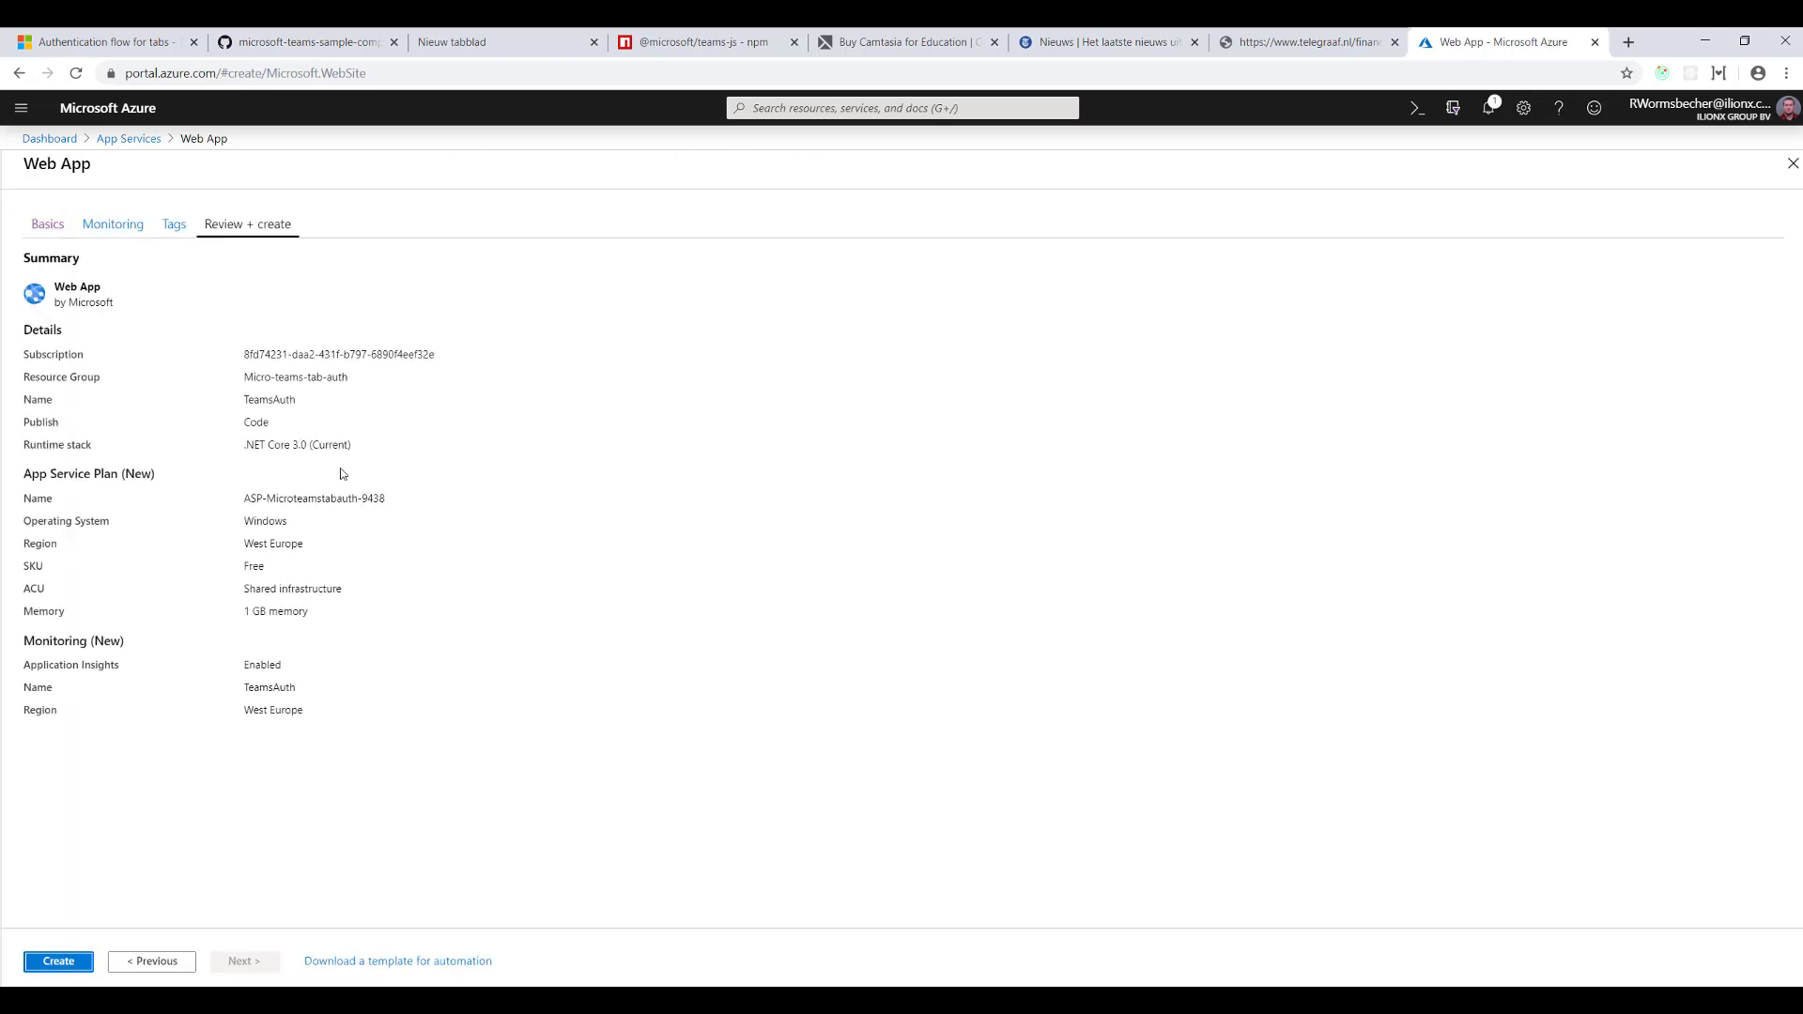
left_click(77, 962)
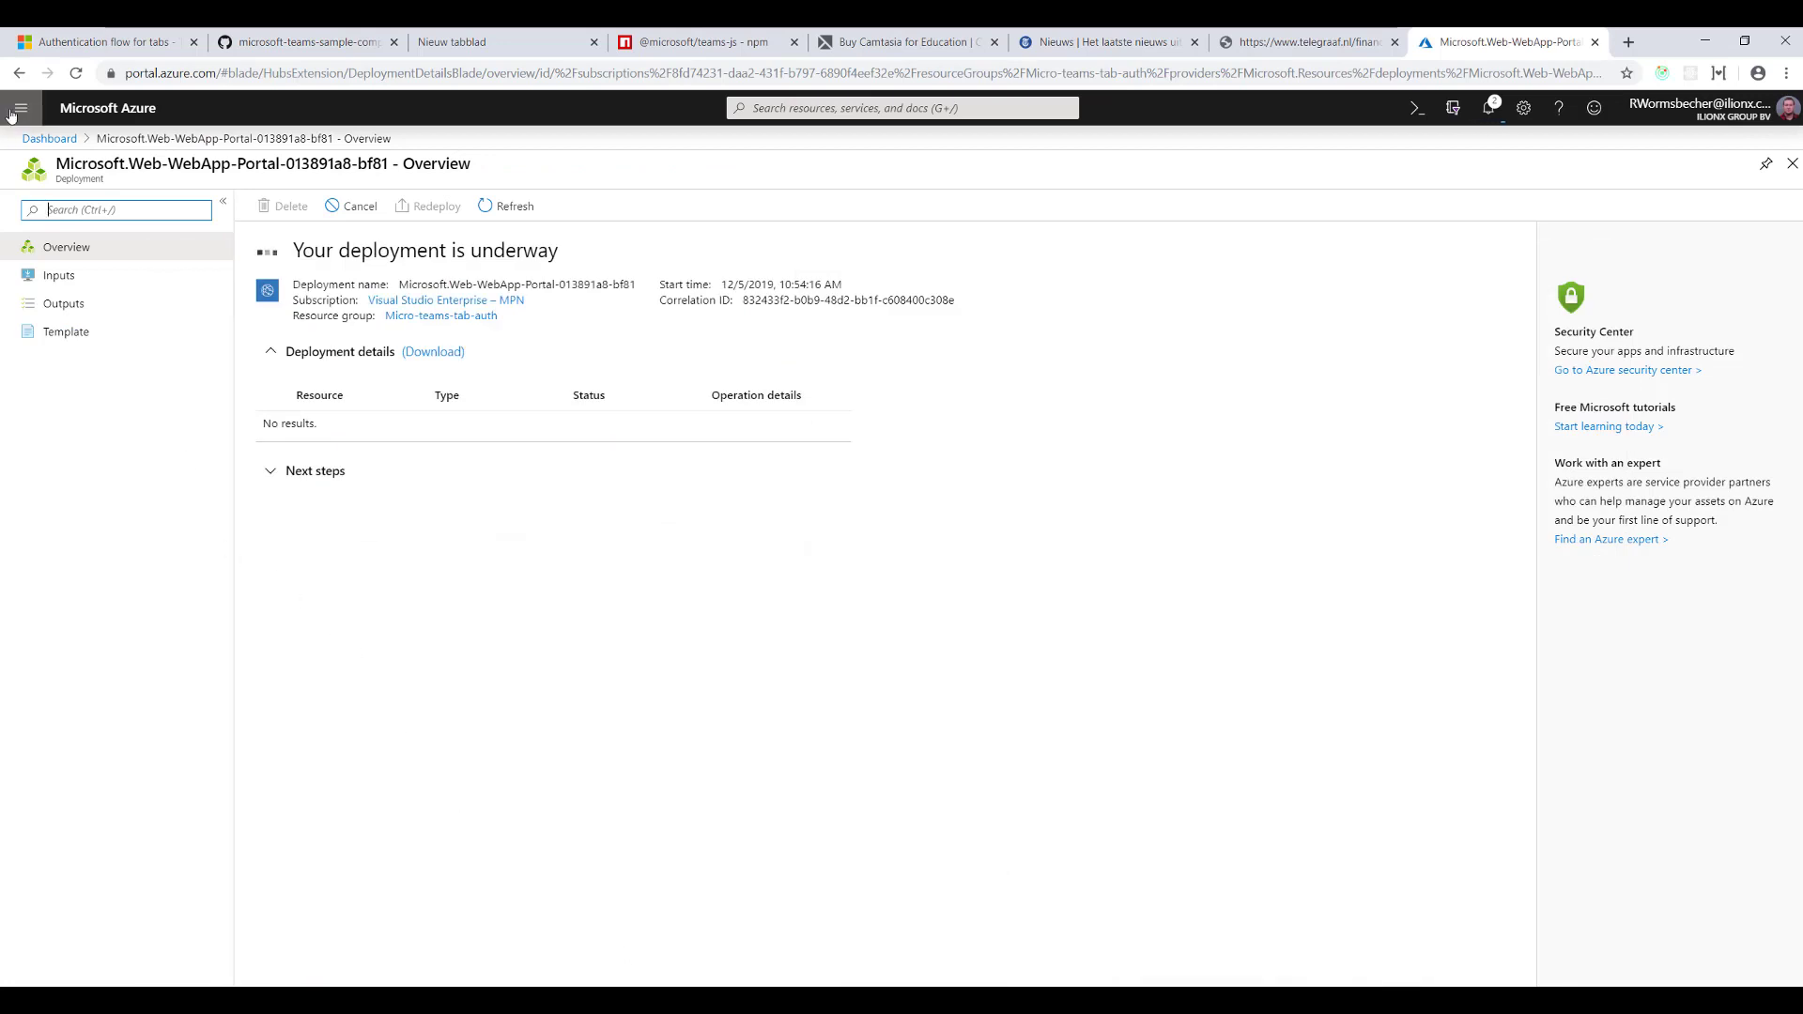
Open the app registrations of the organization's Azure Active Directory.
left_click(20, 108)
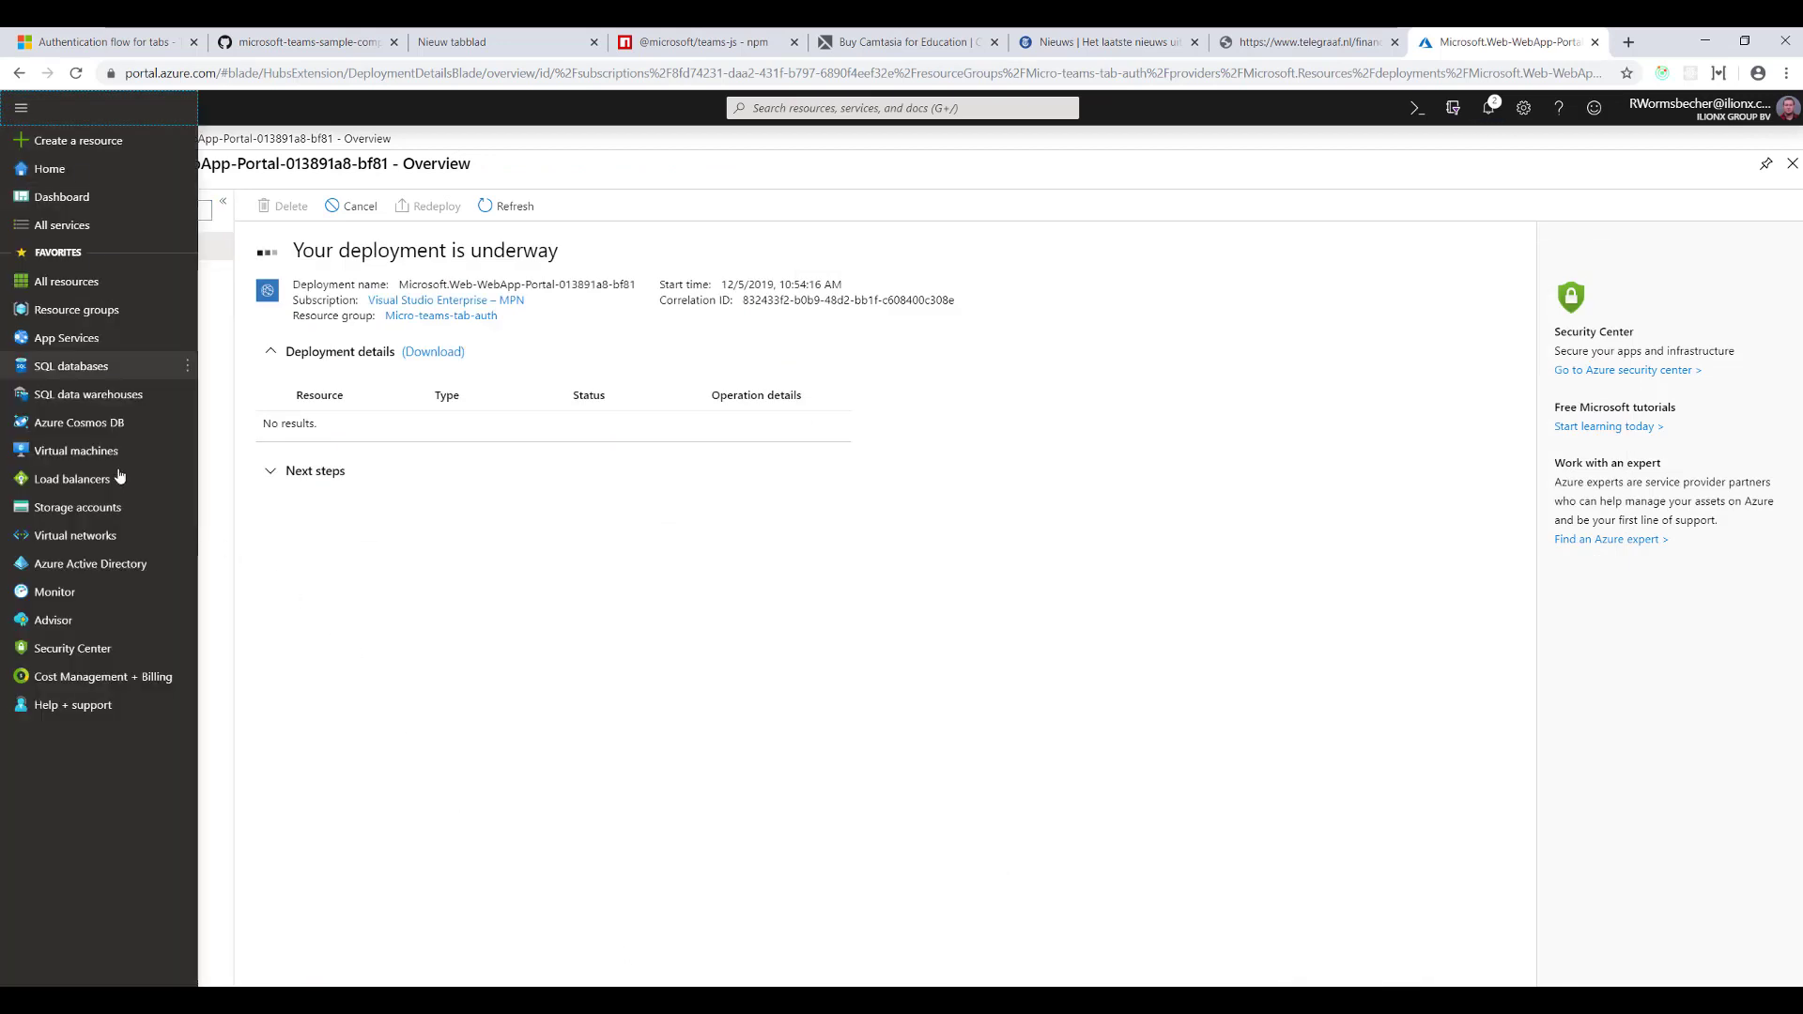
left_click(108, 568)
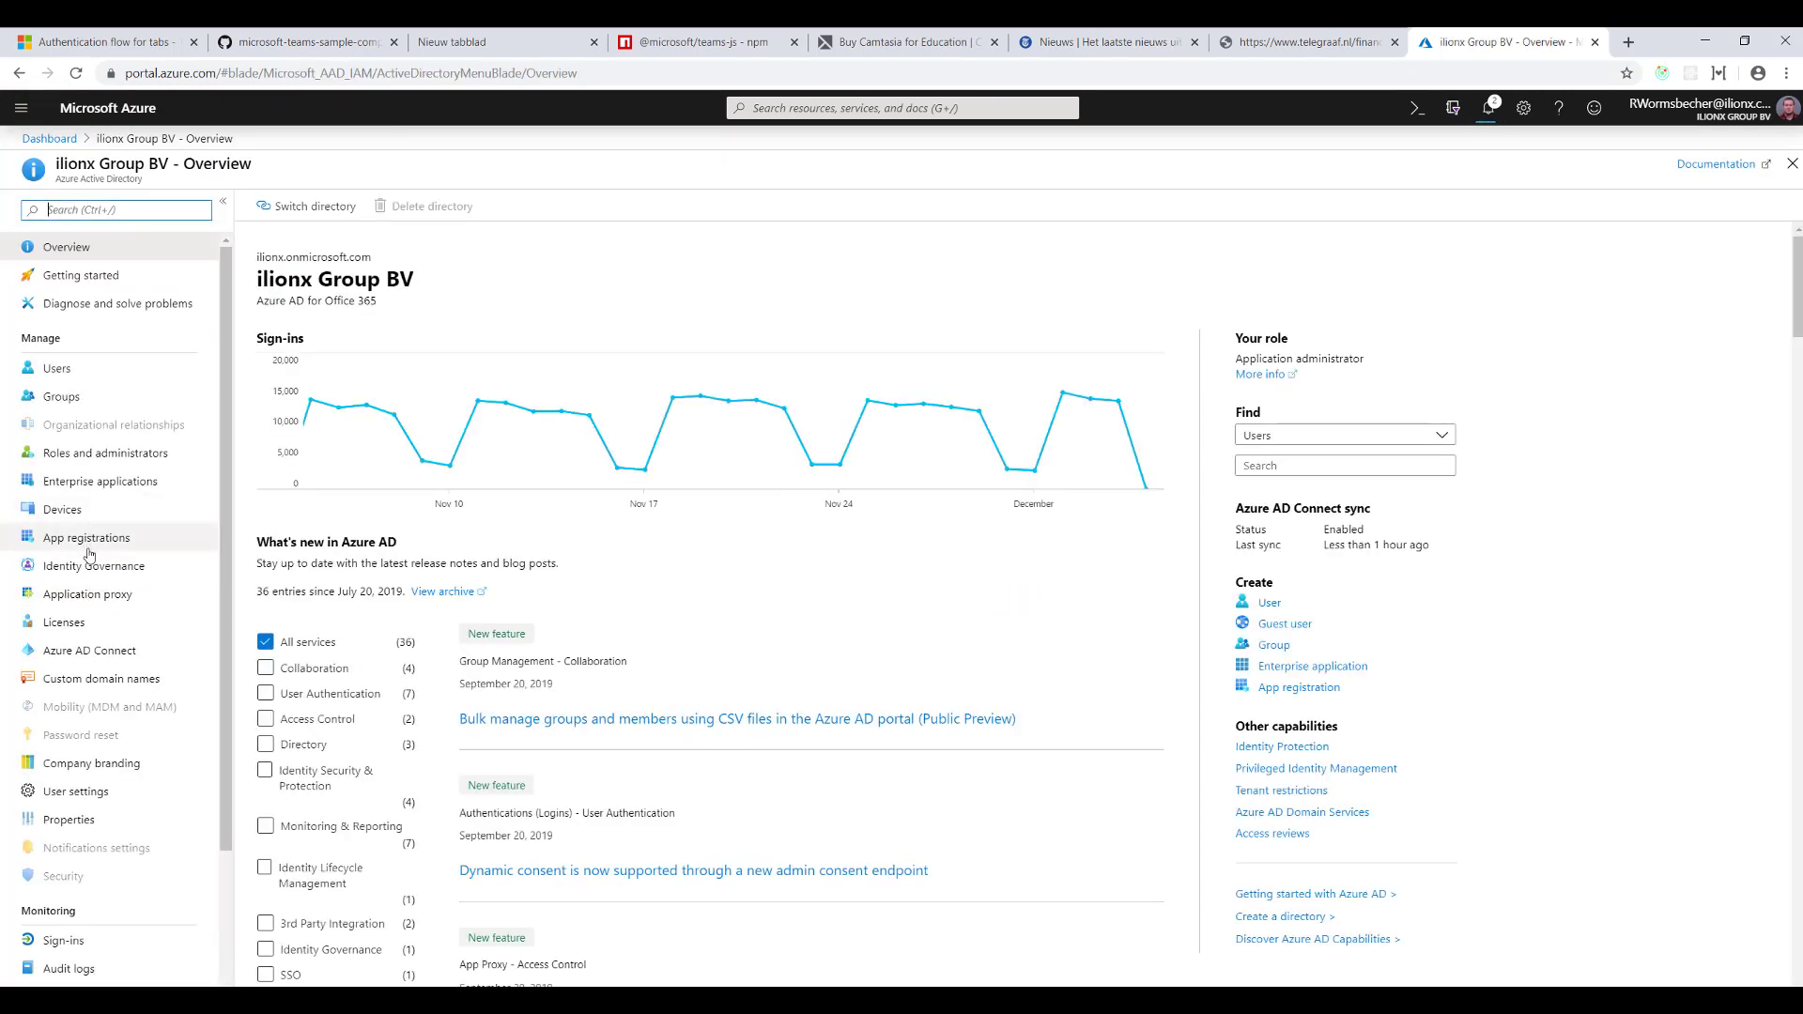
left_click(83, 540)
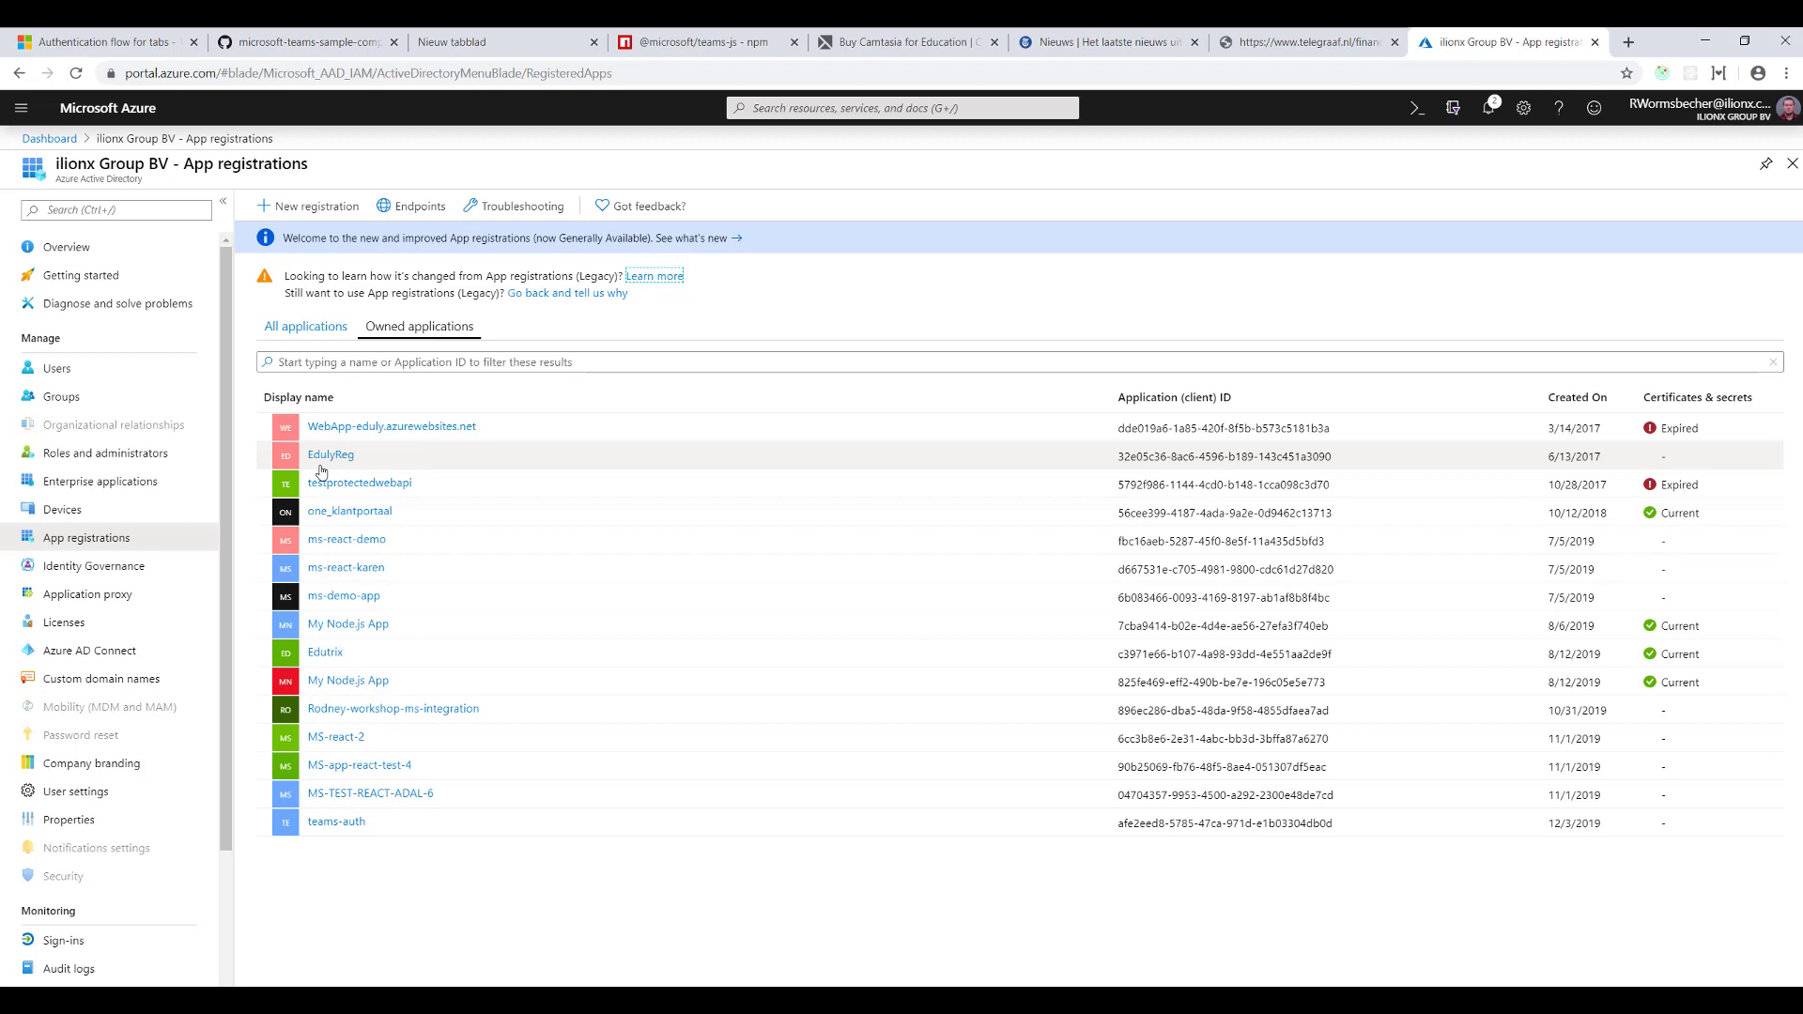
Register a new single-tenant application named Ms-test-video-authentication-for-tabs without a redirect URI, and copy its application (client) ID.
left_click(304, 208)
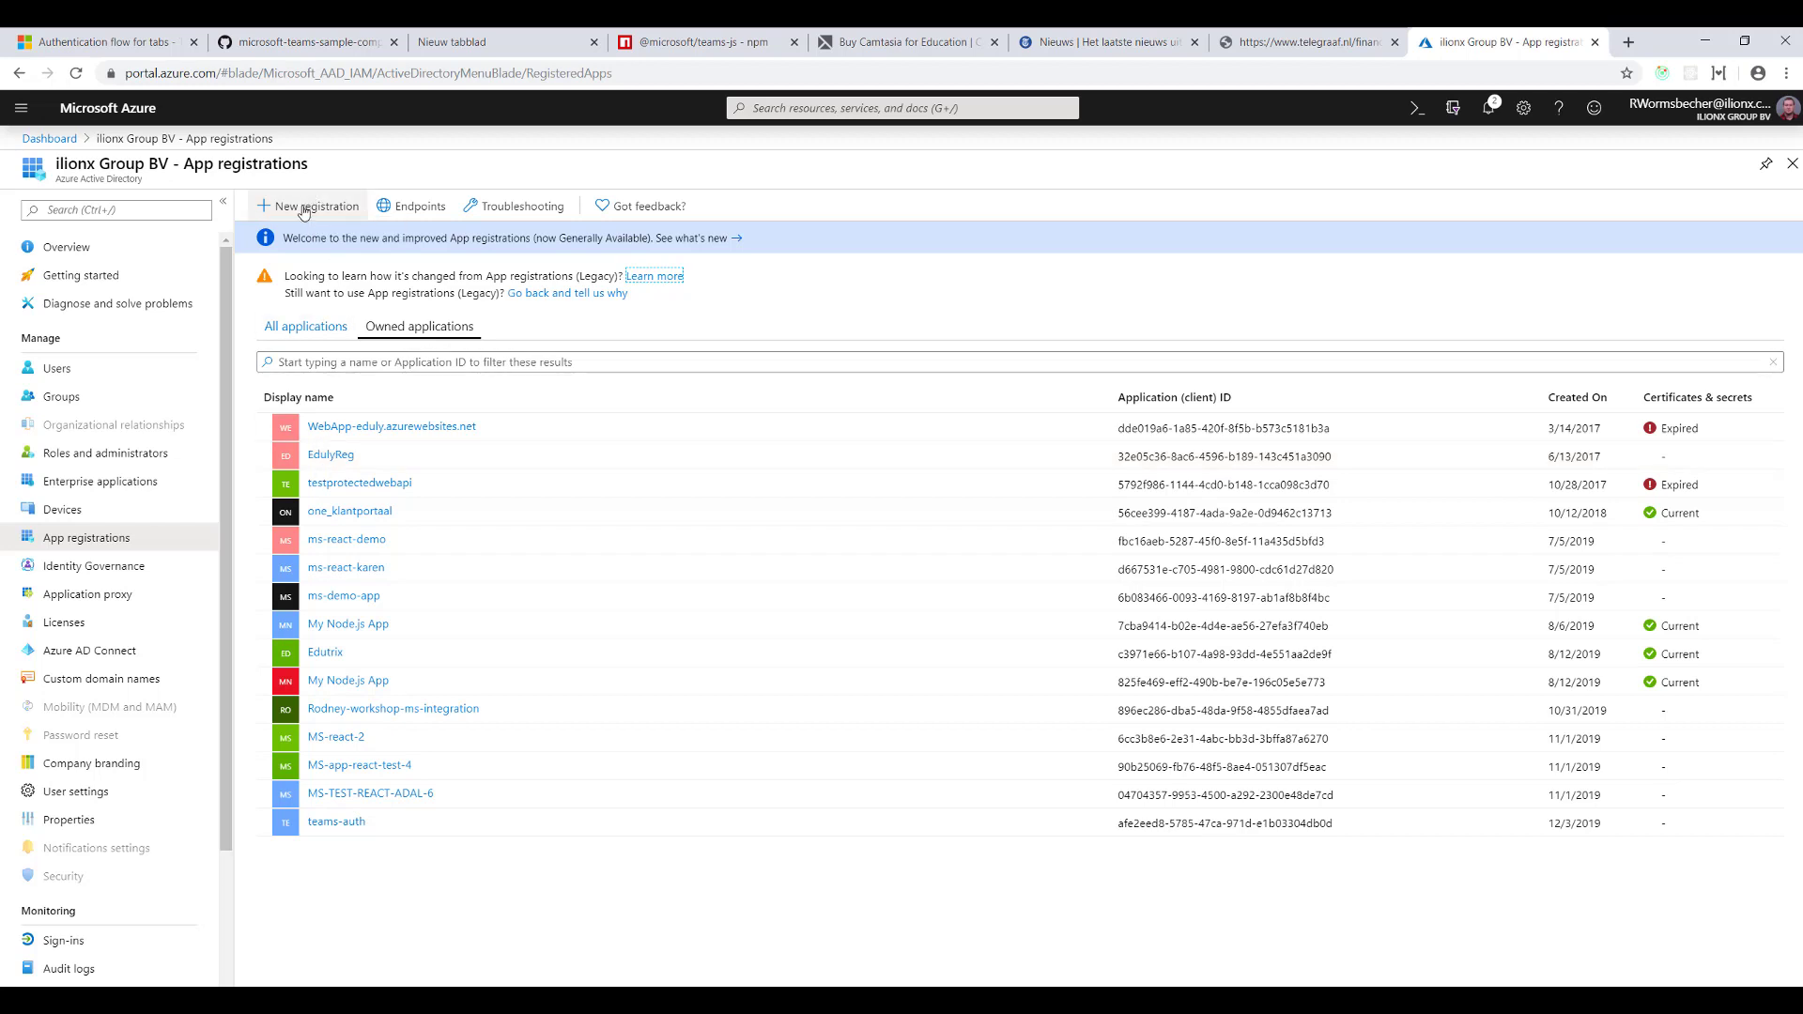
left_click(240, 279)
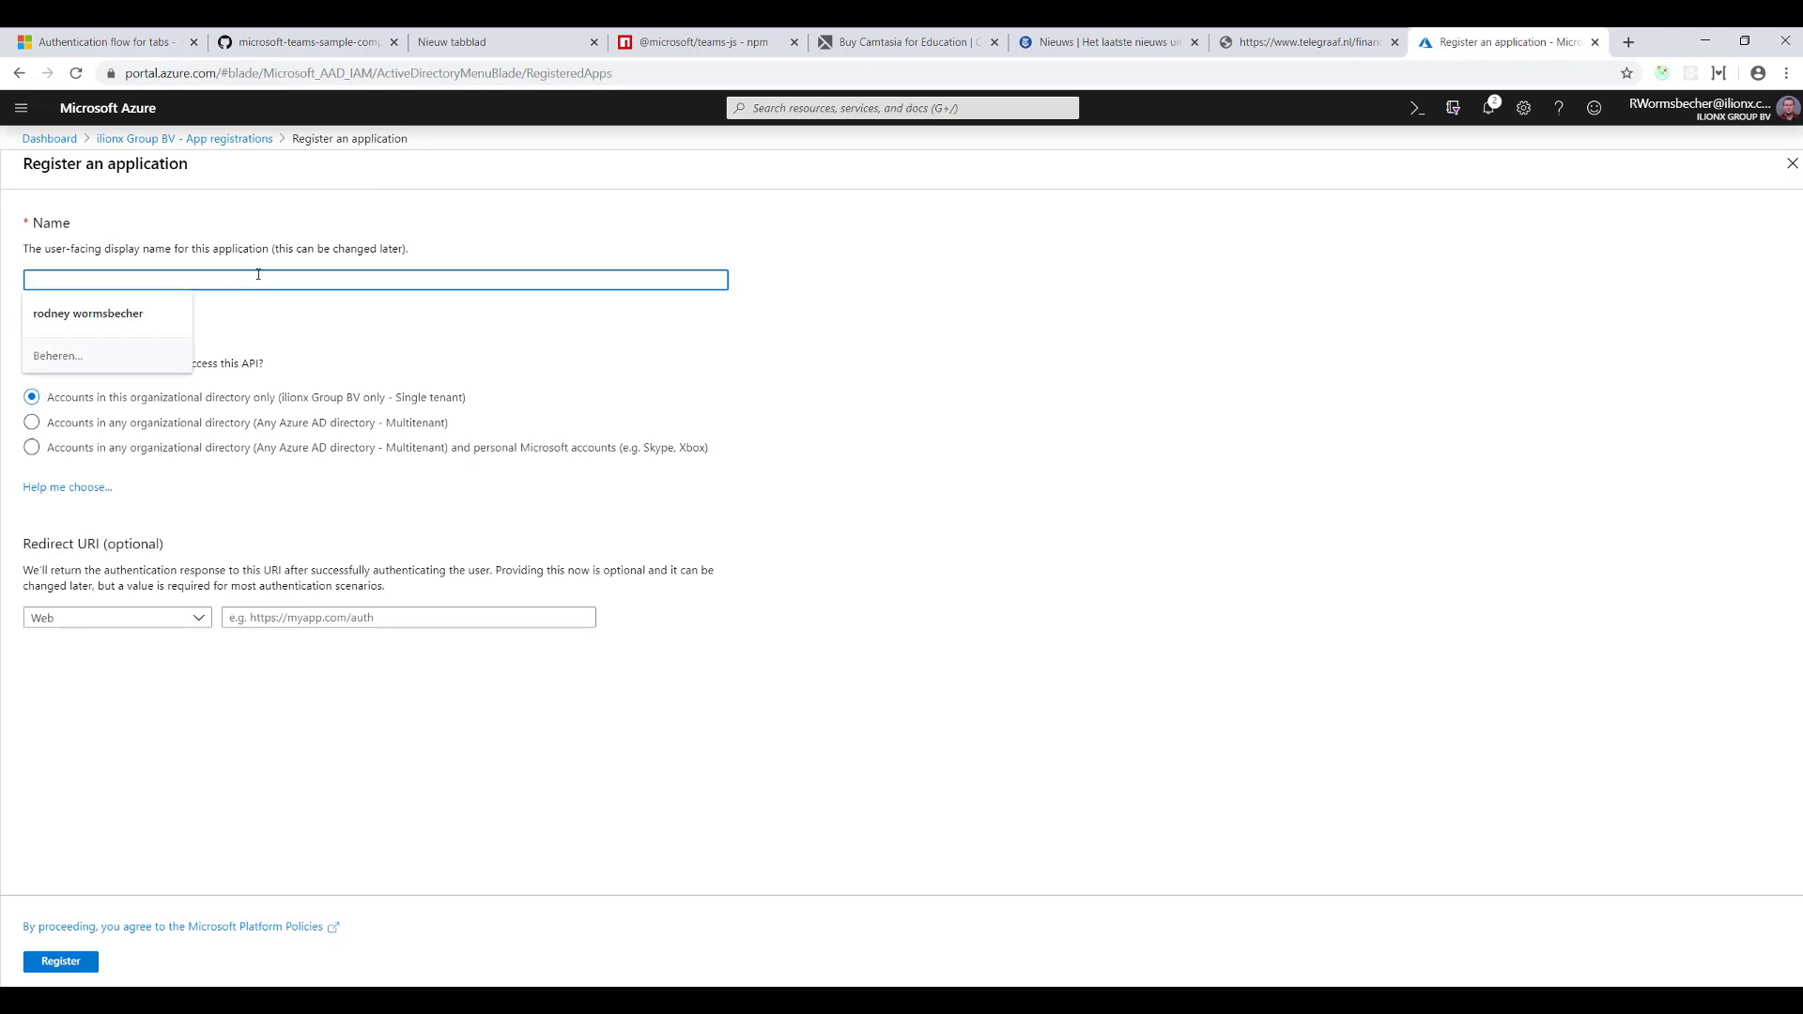
type("Ms")
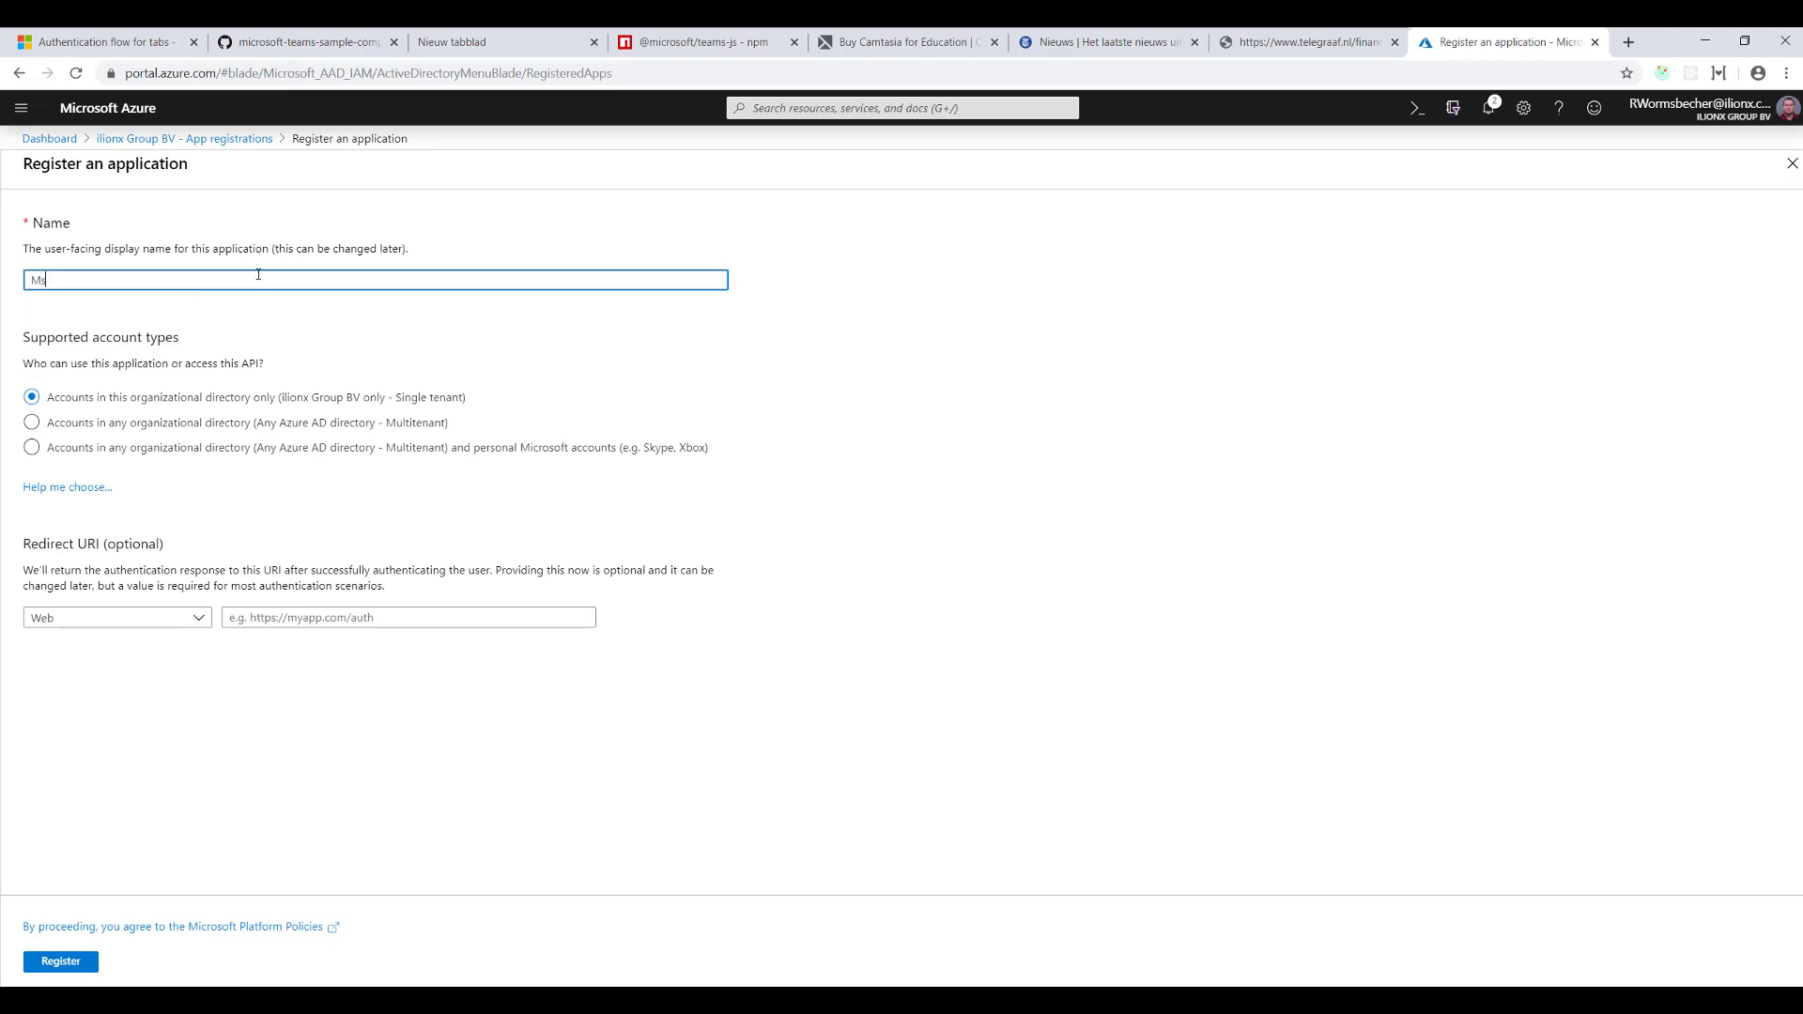
type("-test-video-authentication-for-tabs")
left_click_drag(475, 400, 33, 399)
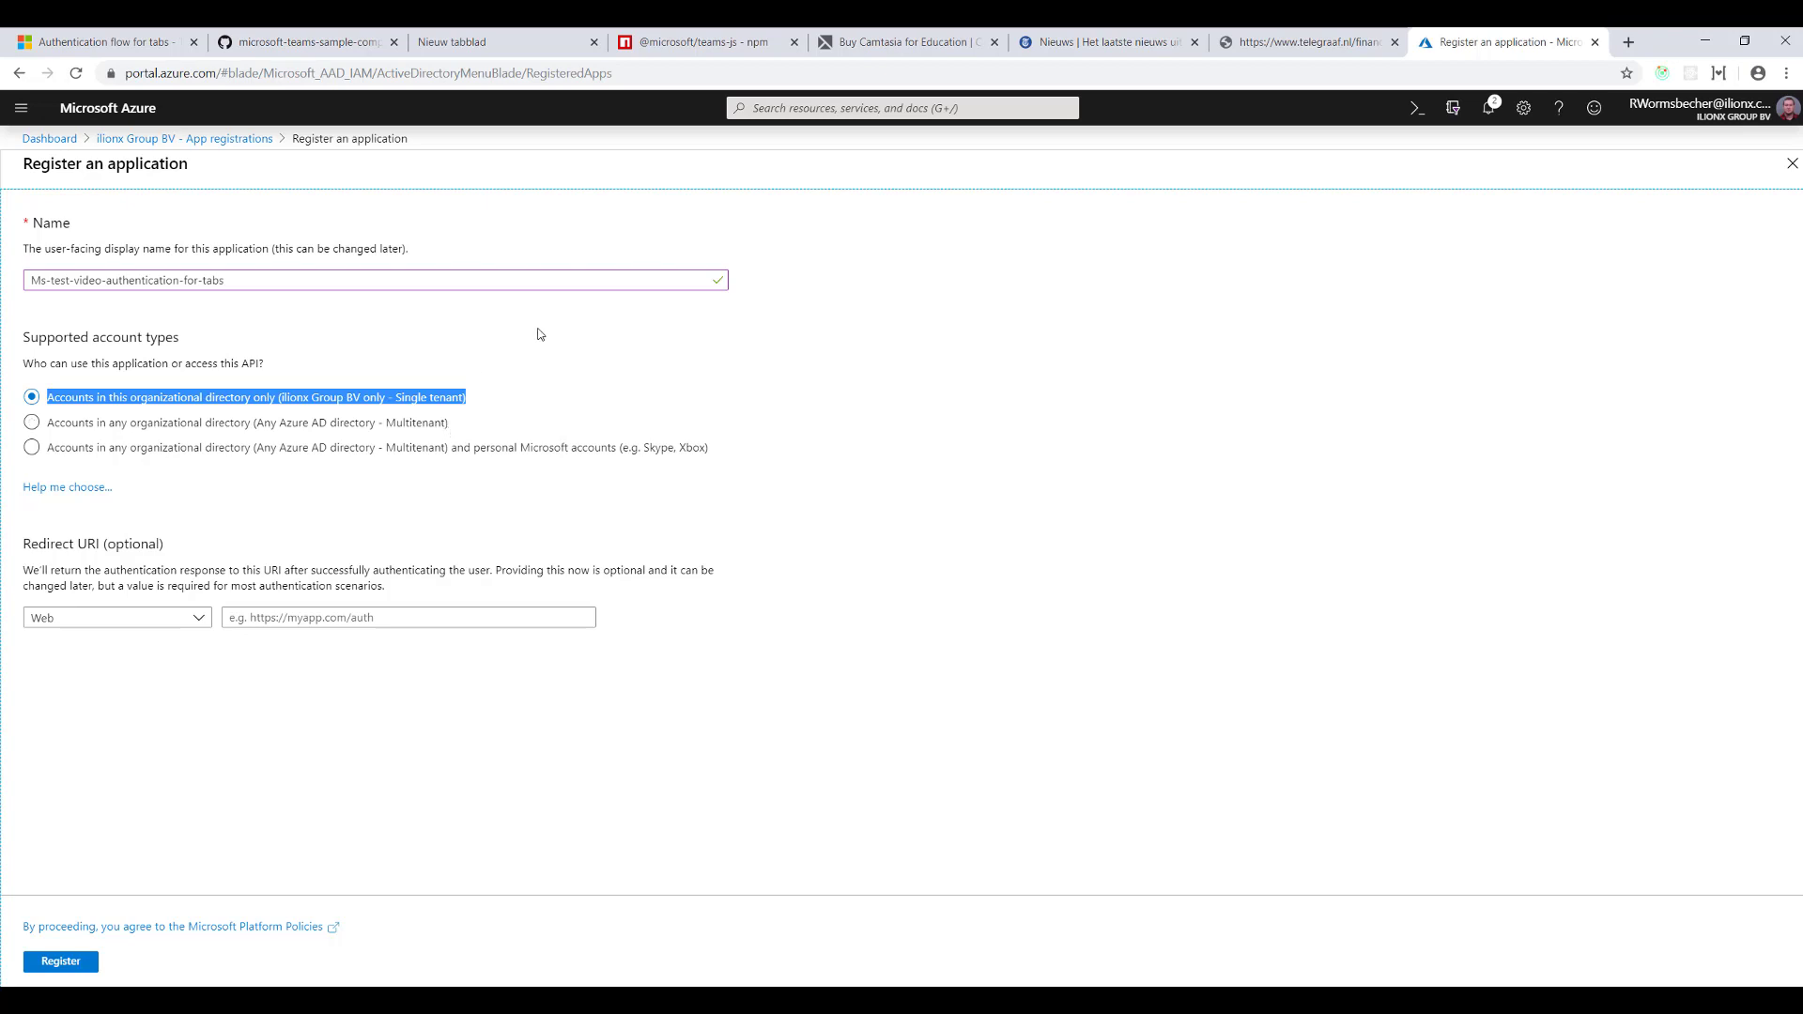
left_click(294, 626)
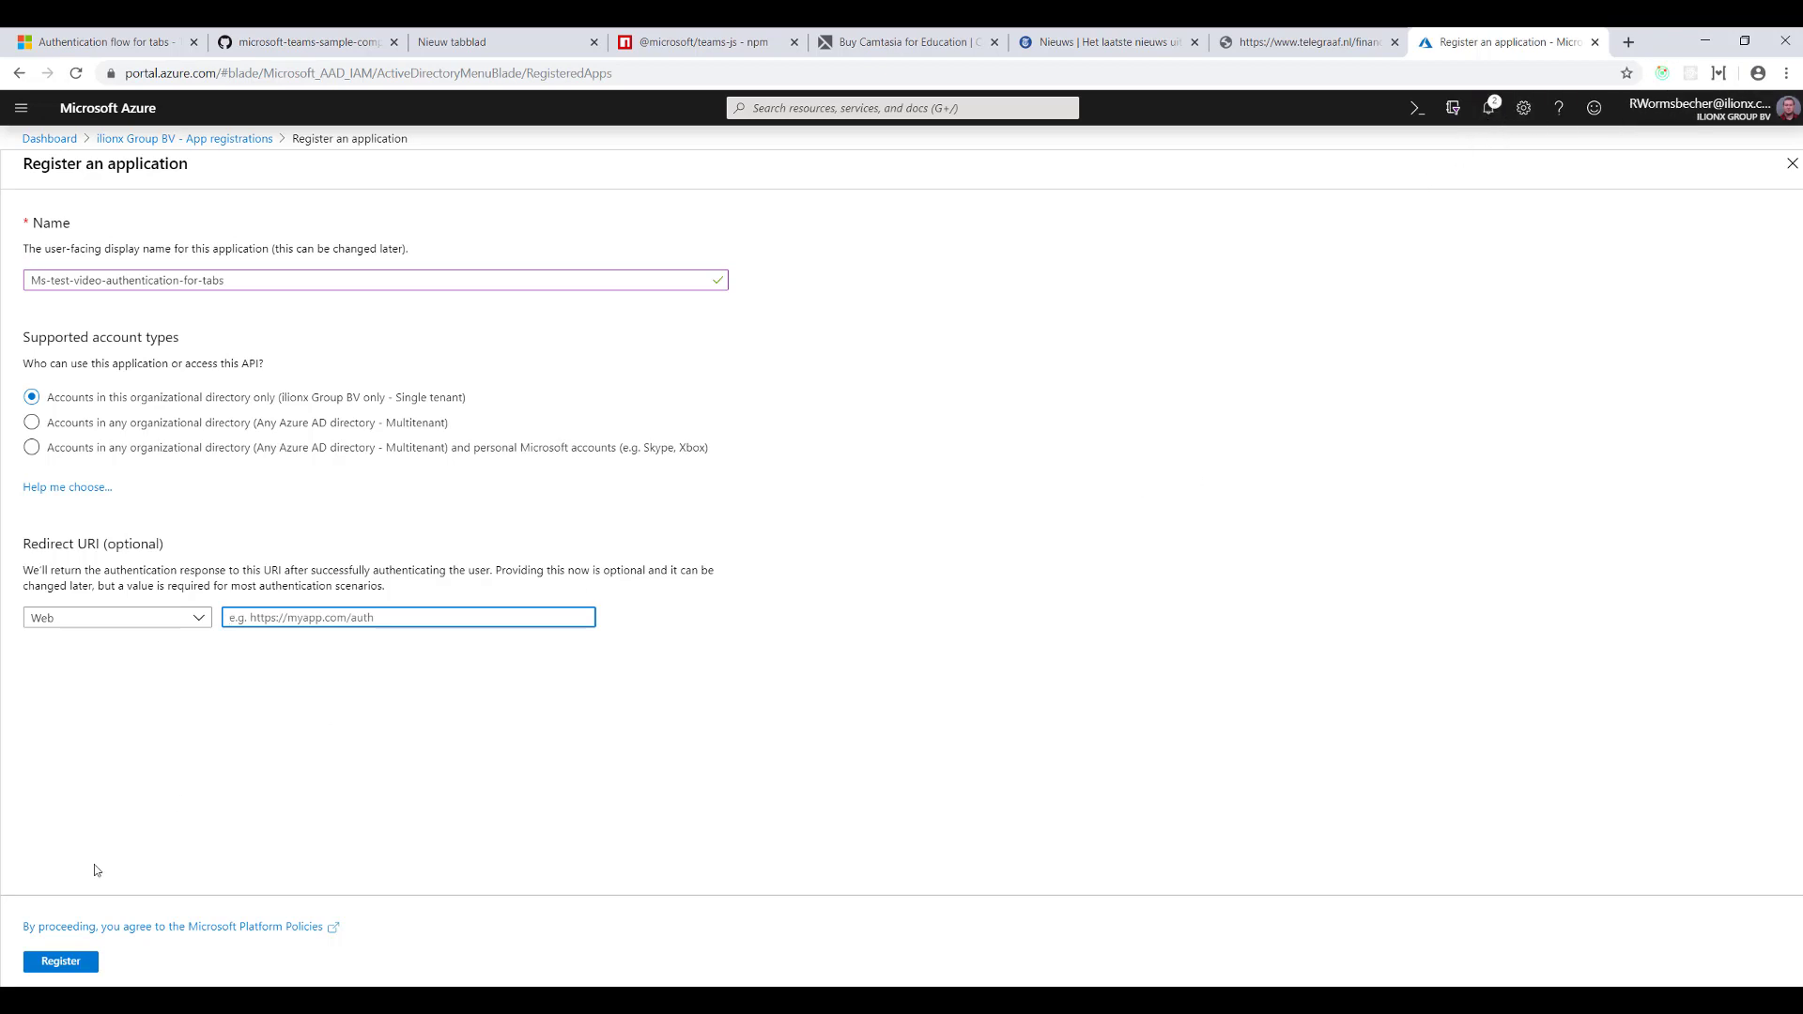
left_click(59, 964)
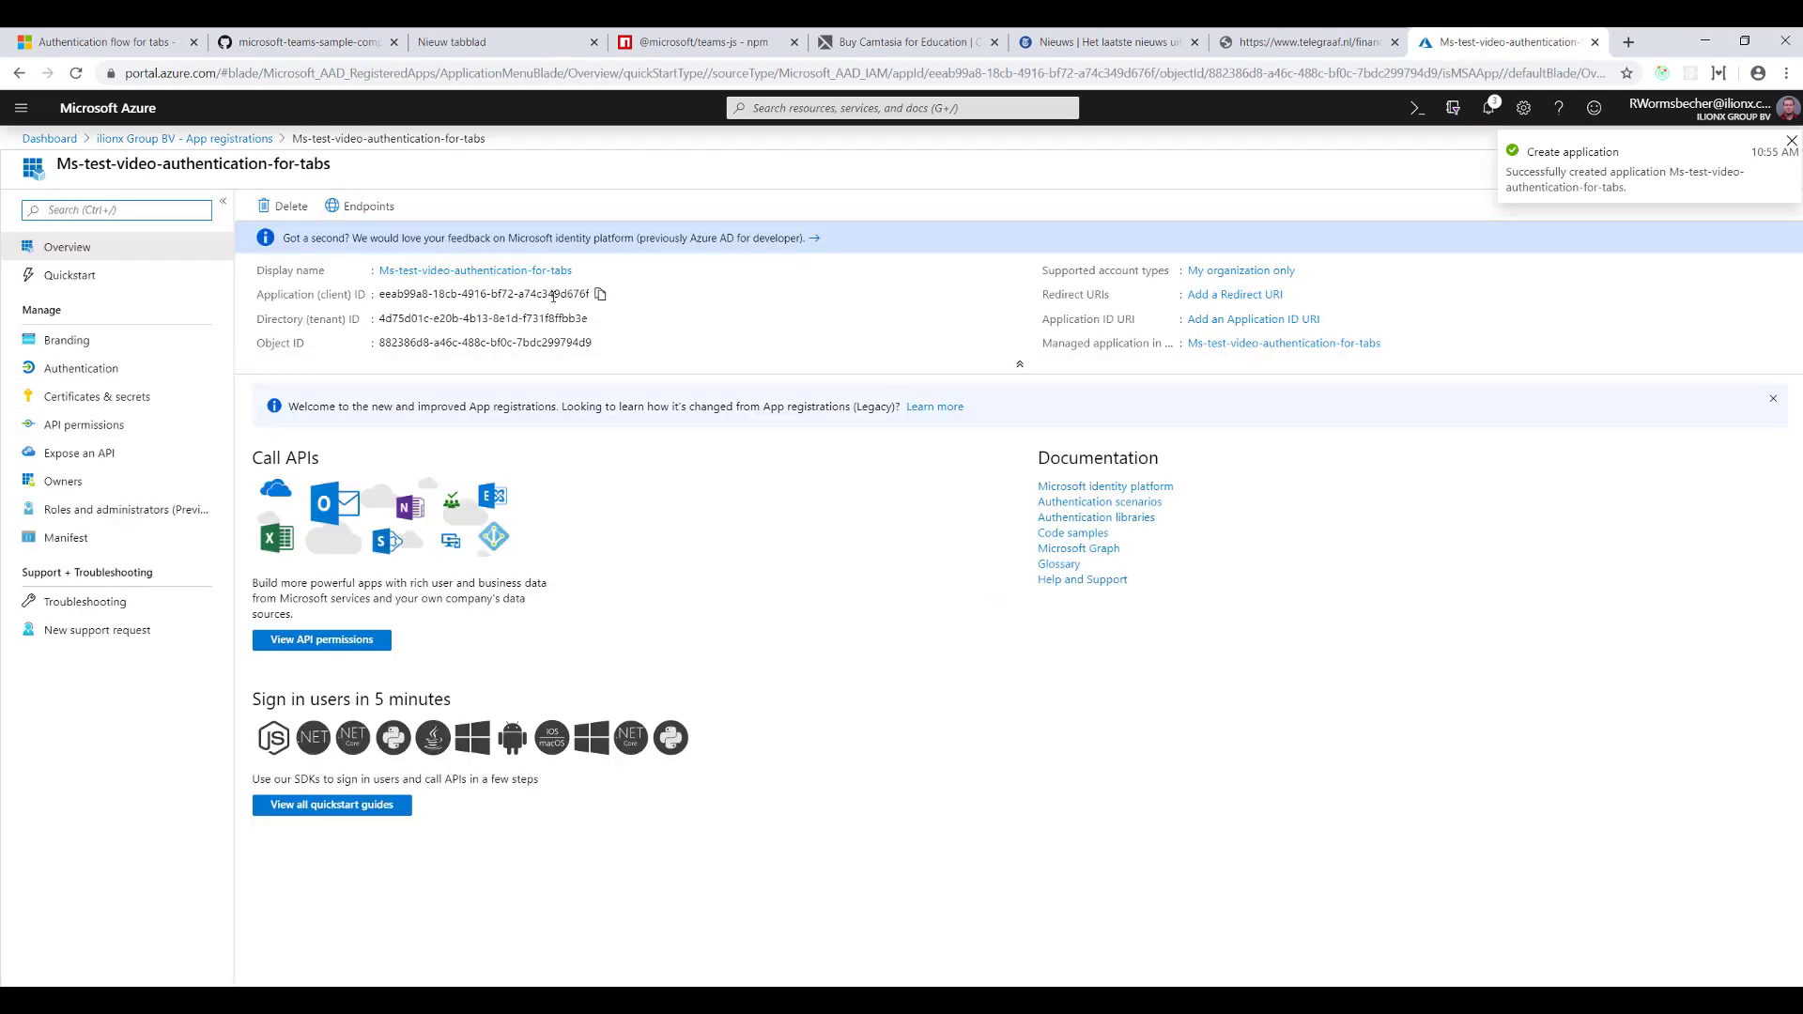
left_click(601, 297)
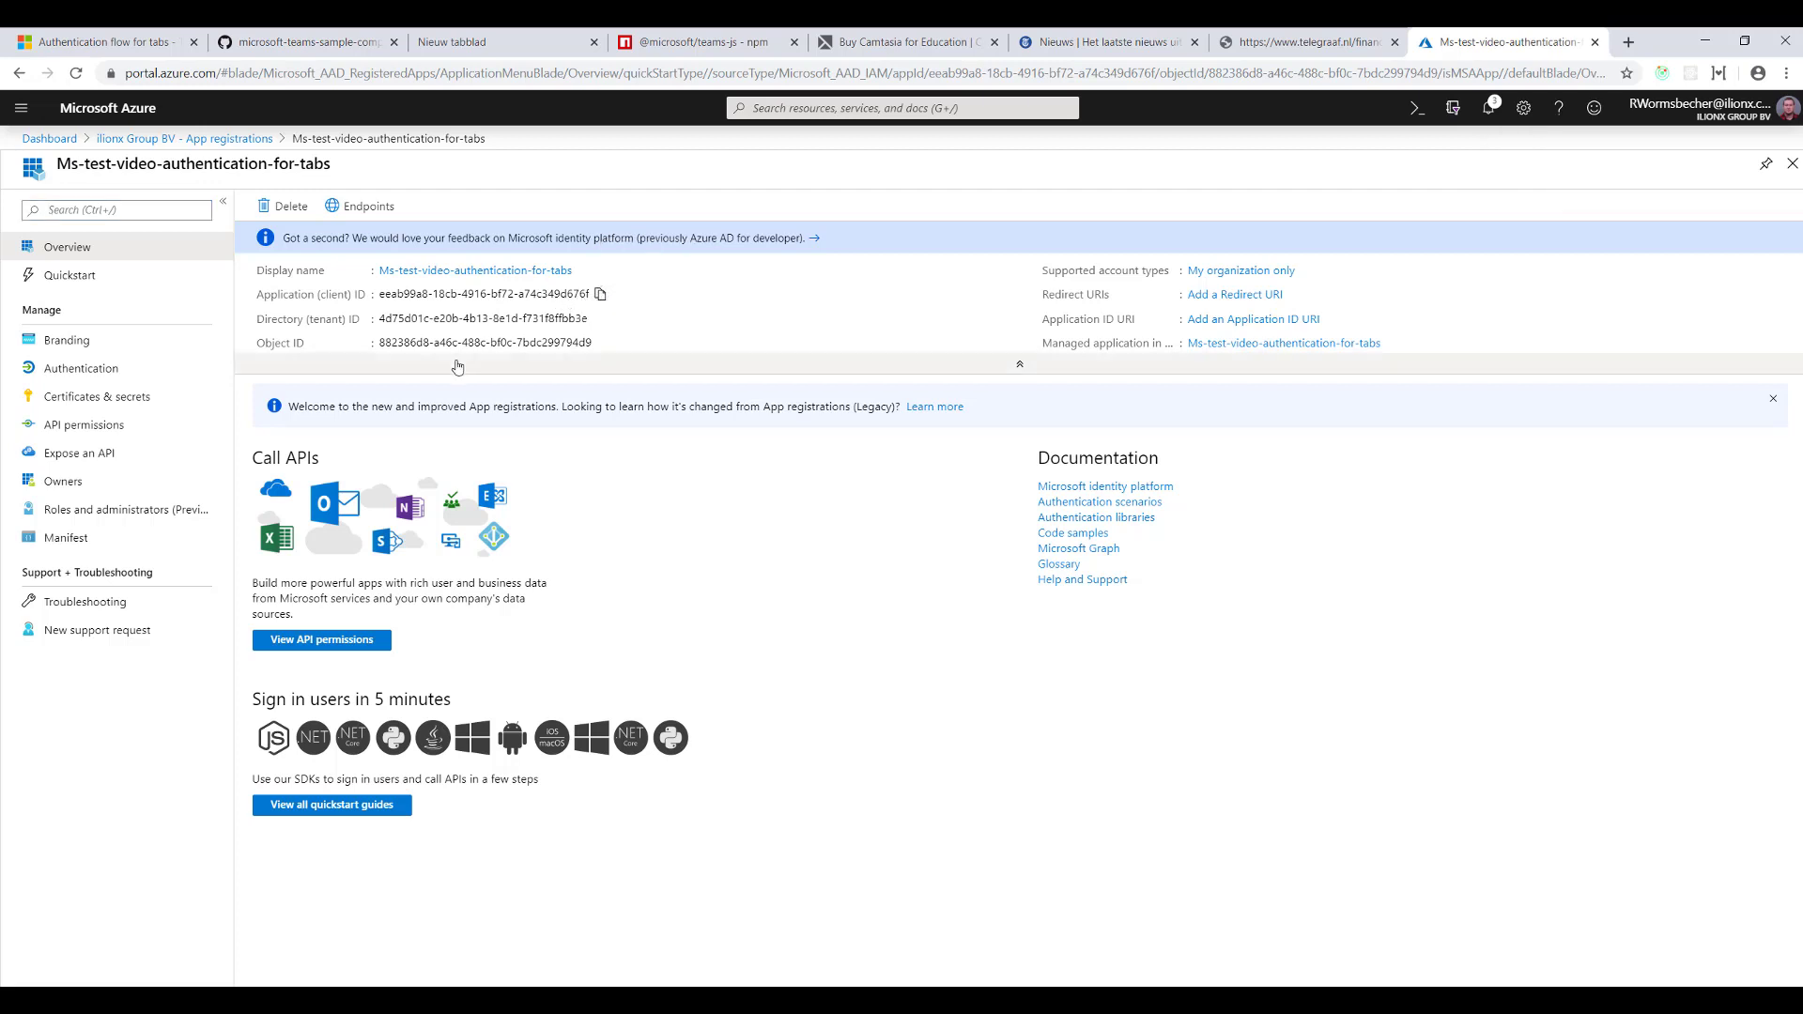
Enable implicit grant for access tokens and ID tokens in the application's authentication settings and save the change.
left_click(115, 369)
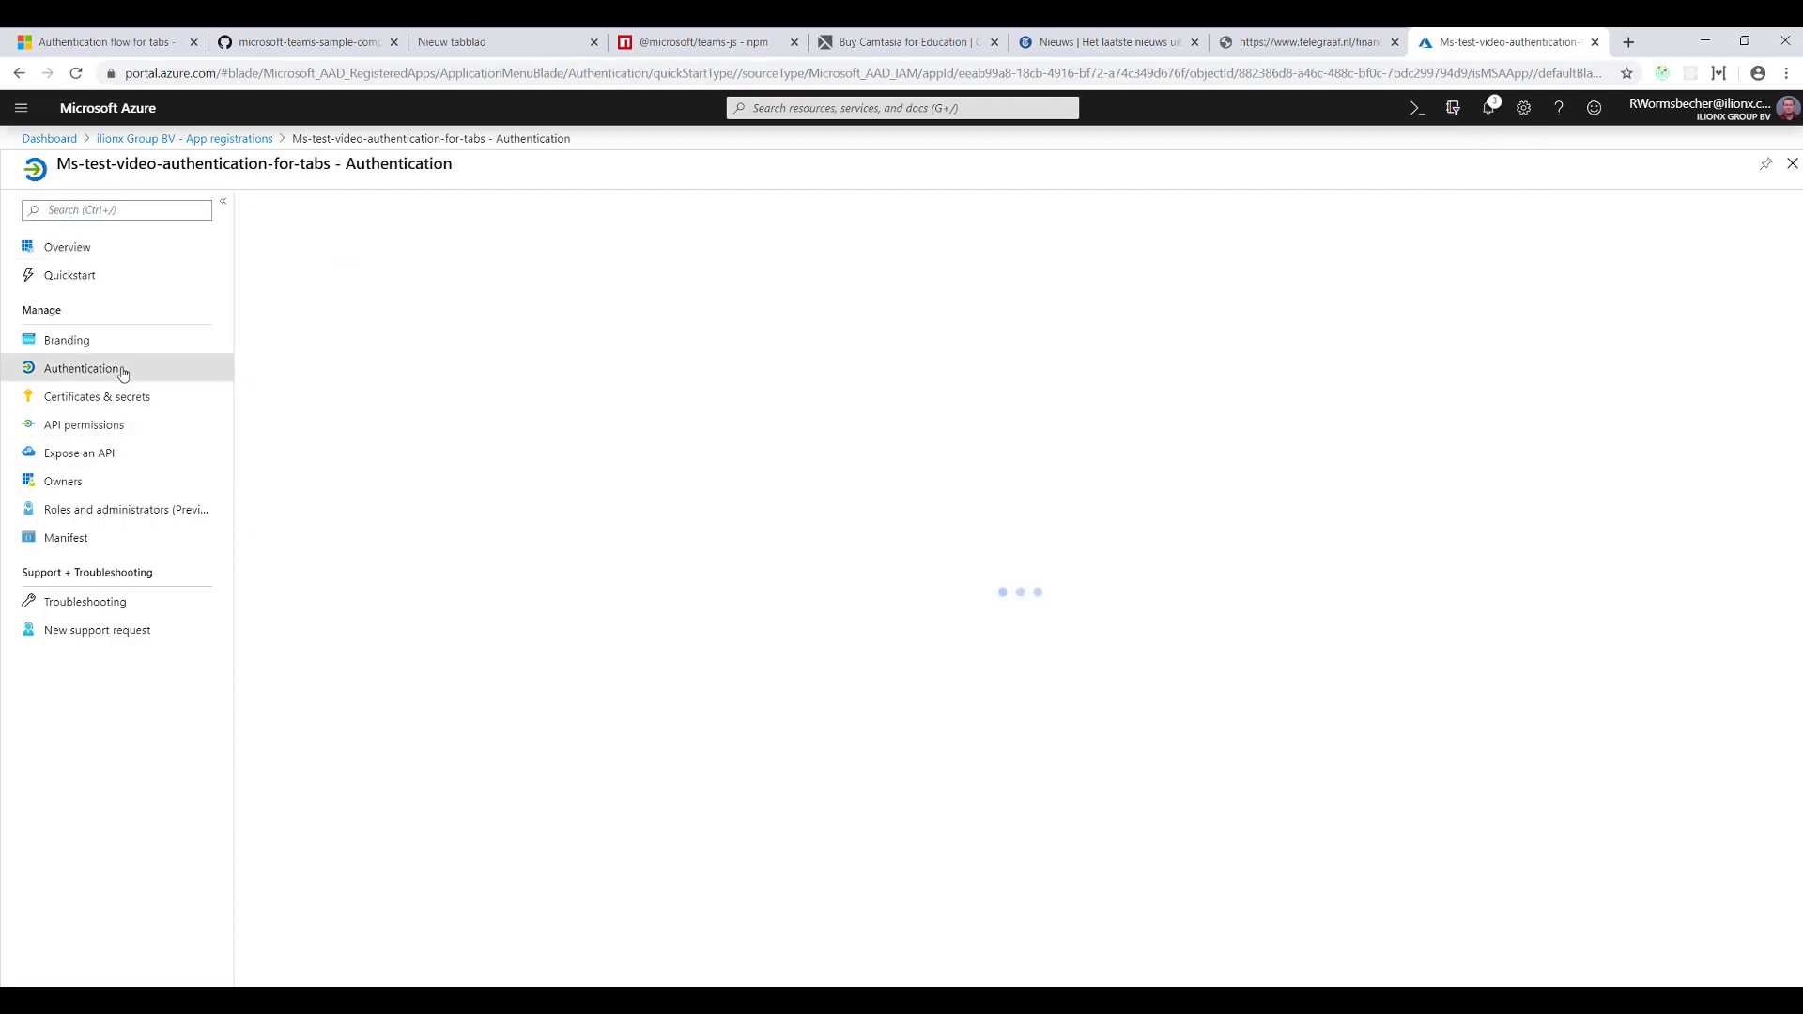
scroll(332, 491, "down", 1)
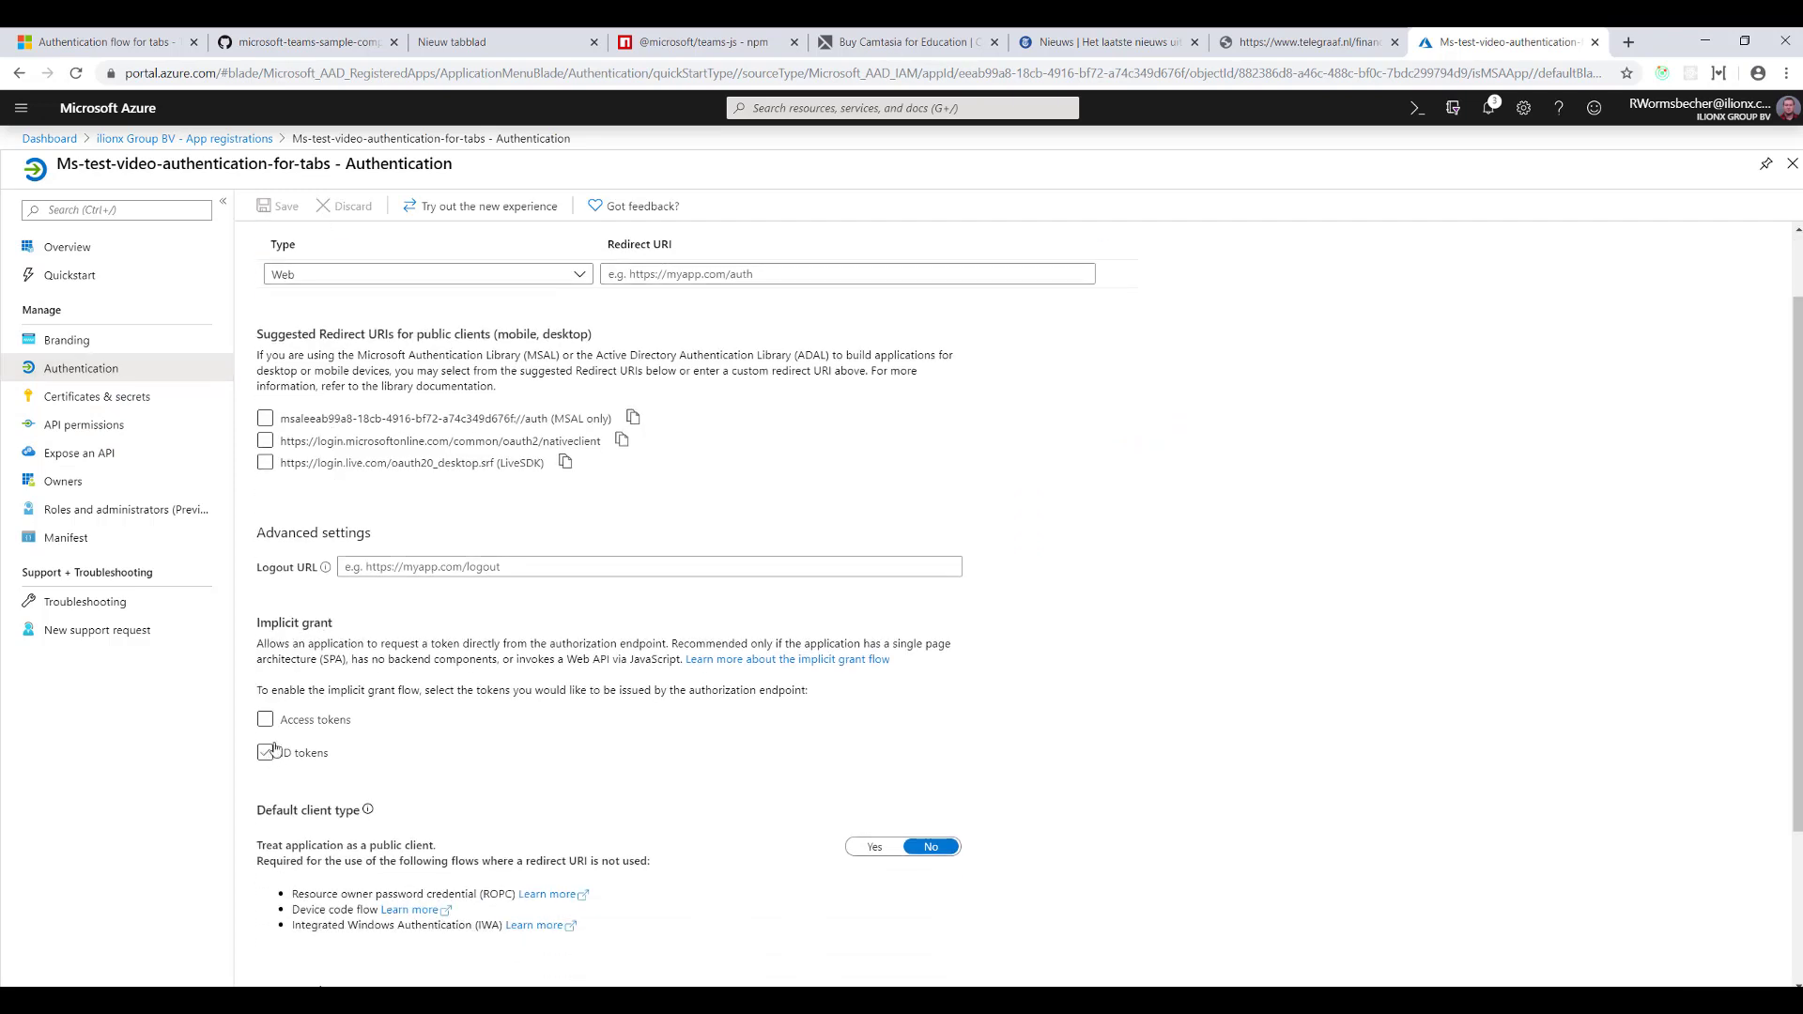
left_click(265, 719)
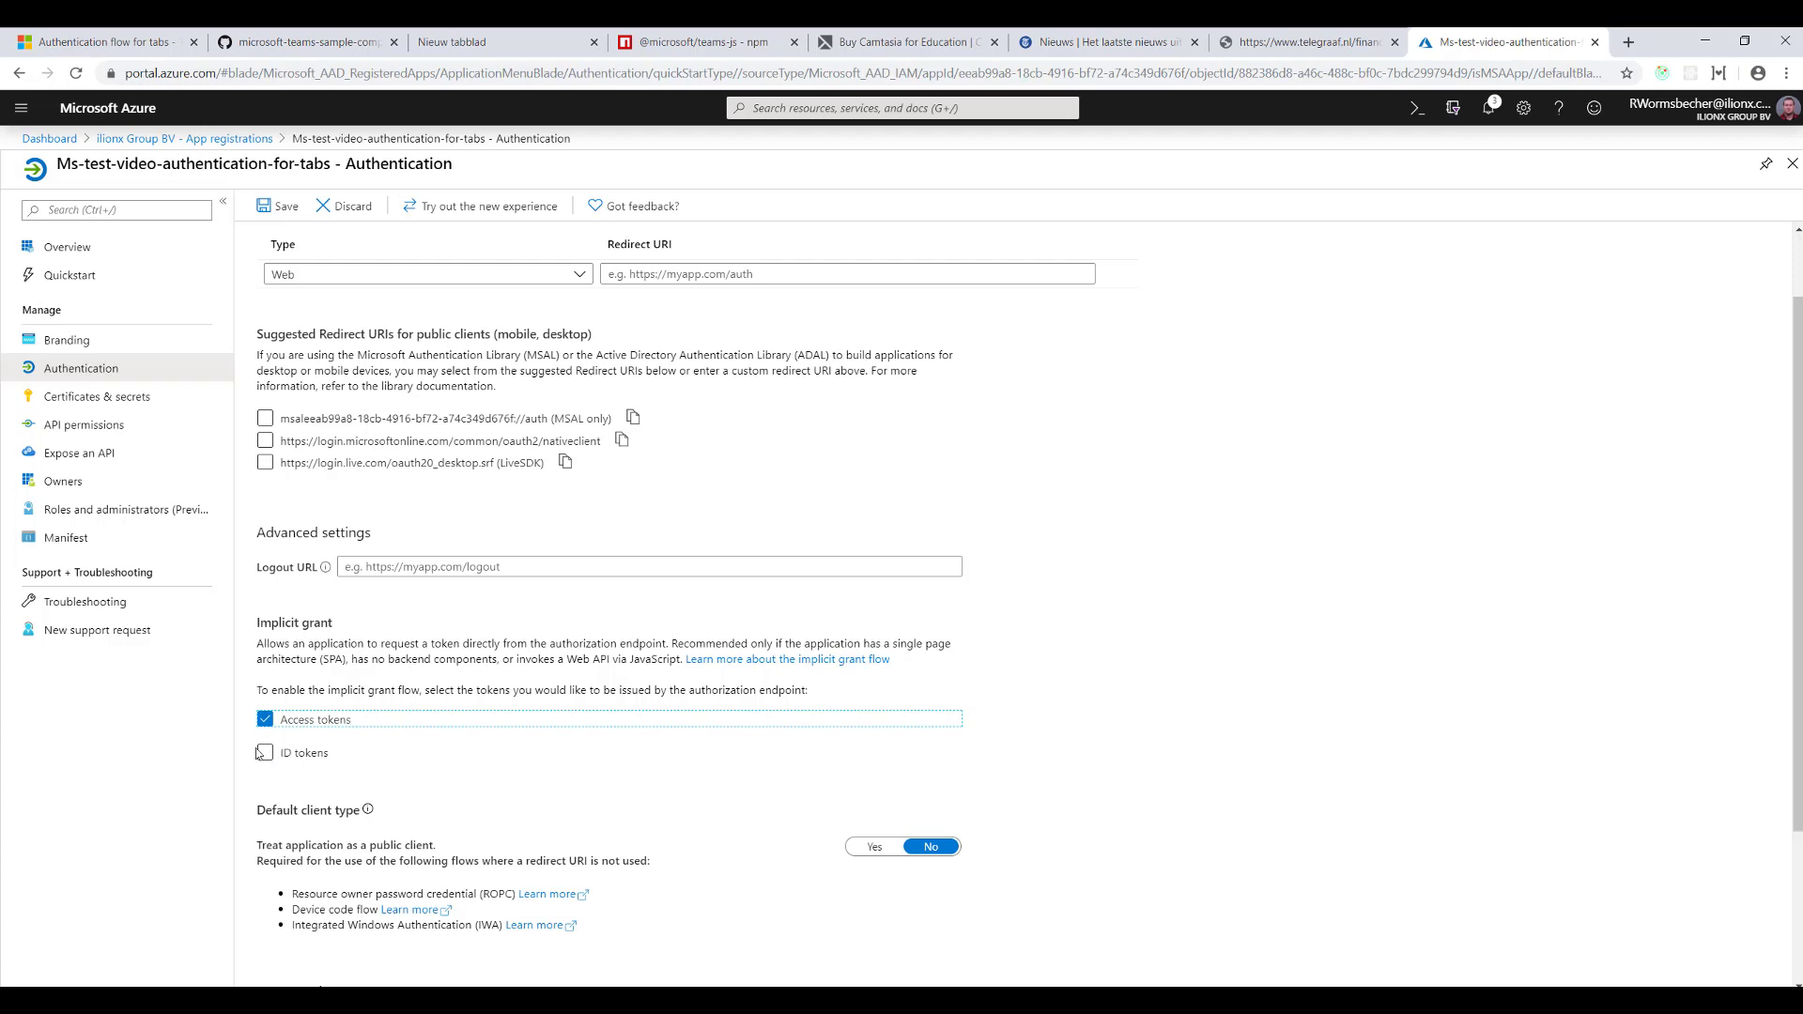
left_click(265, 753)
scroll(422, 684, "down", 2)
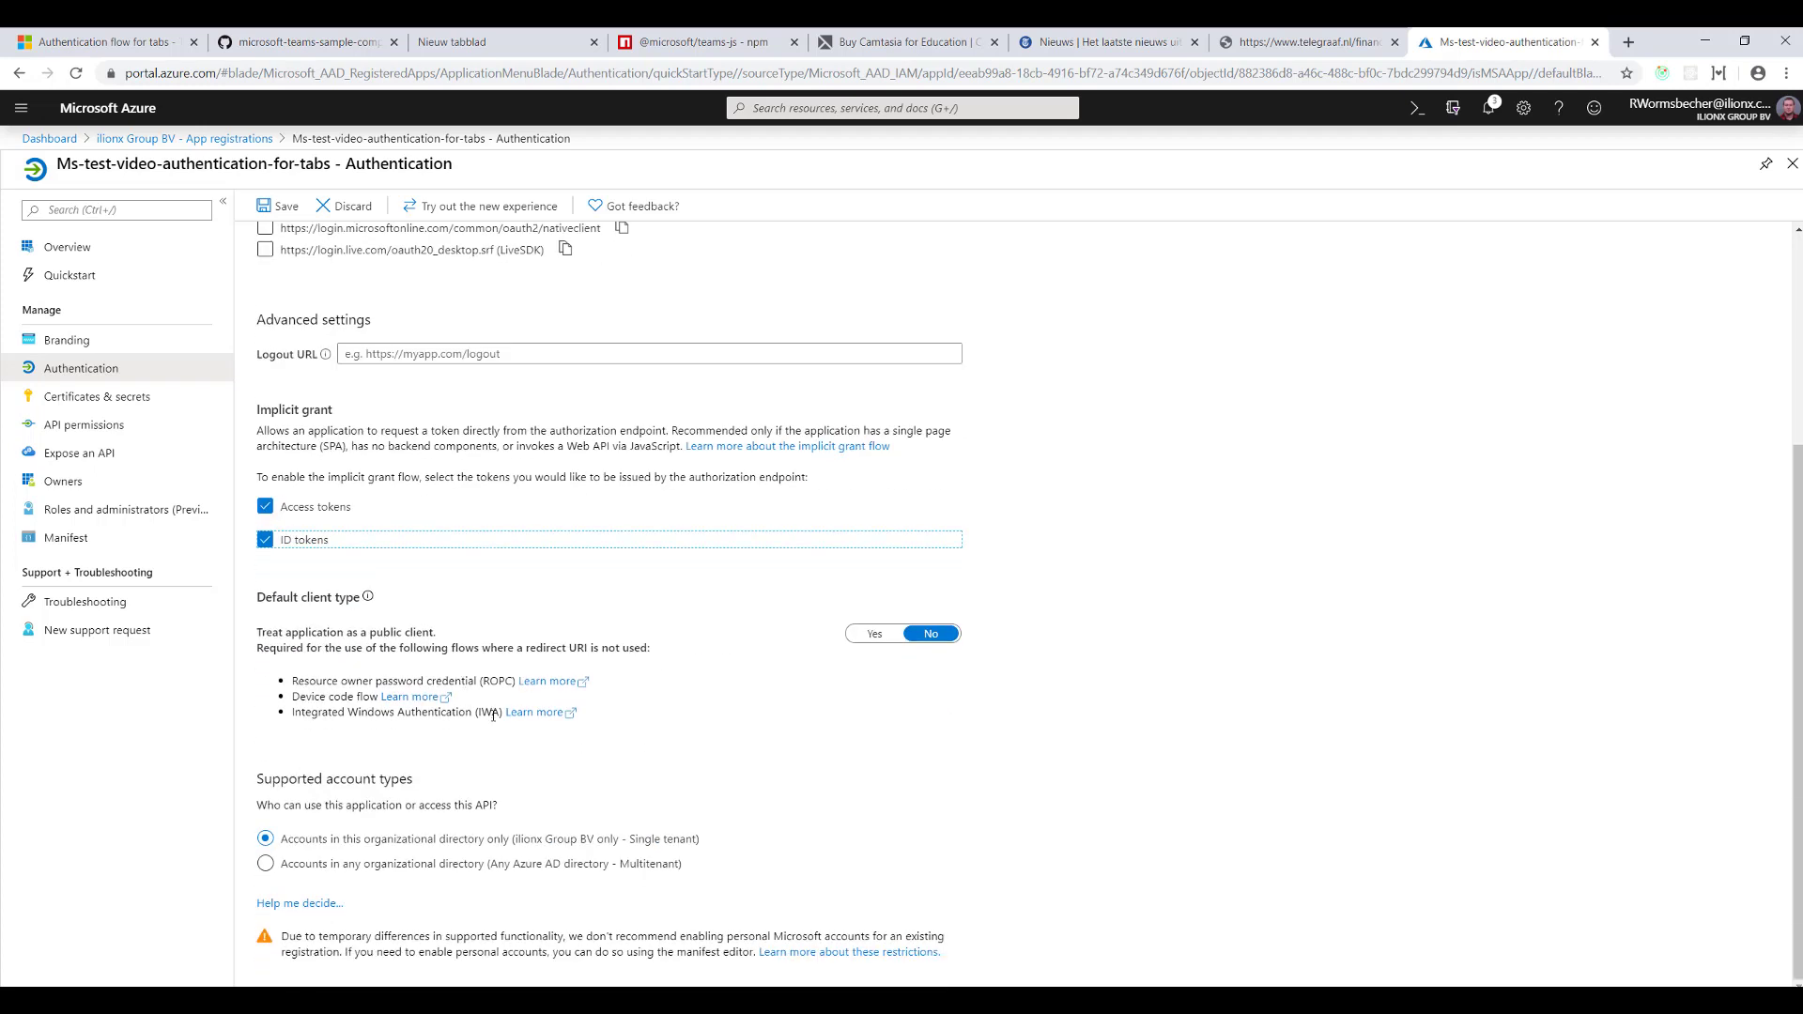
scroll(695, 725, "up", 3)
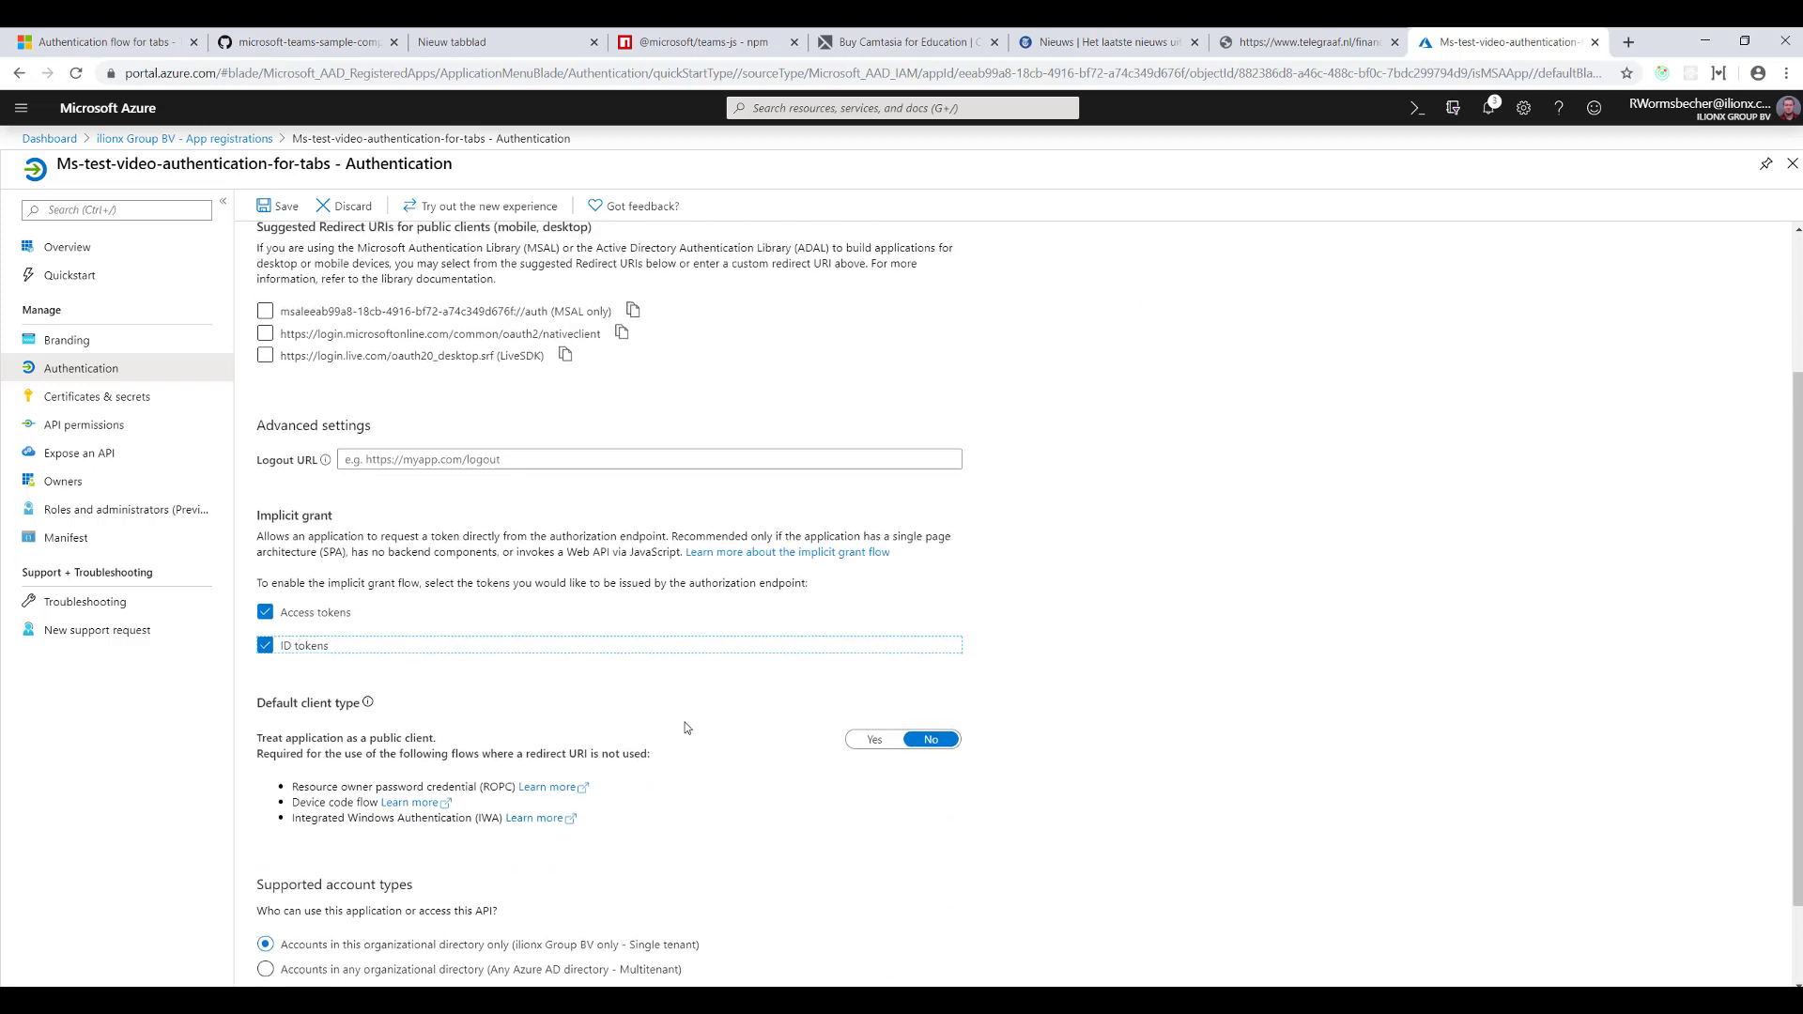
left_click(289, 212)
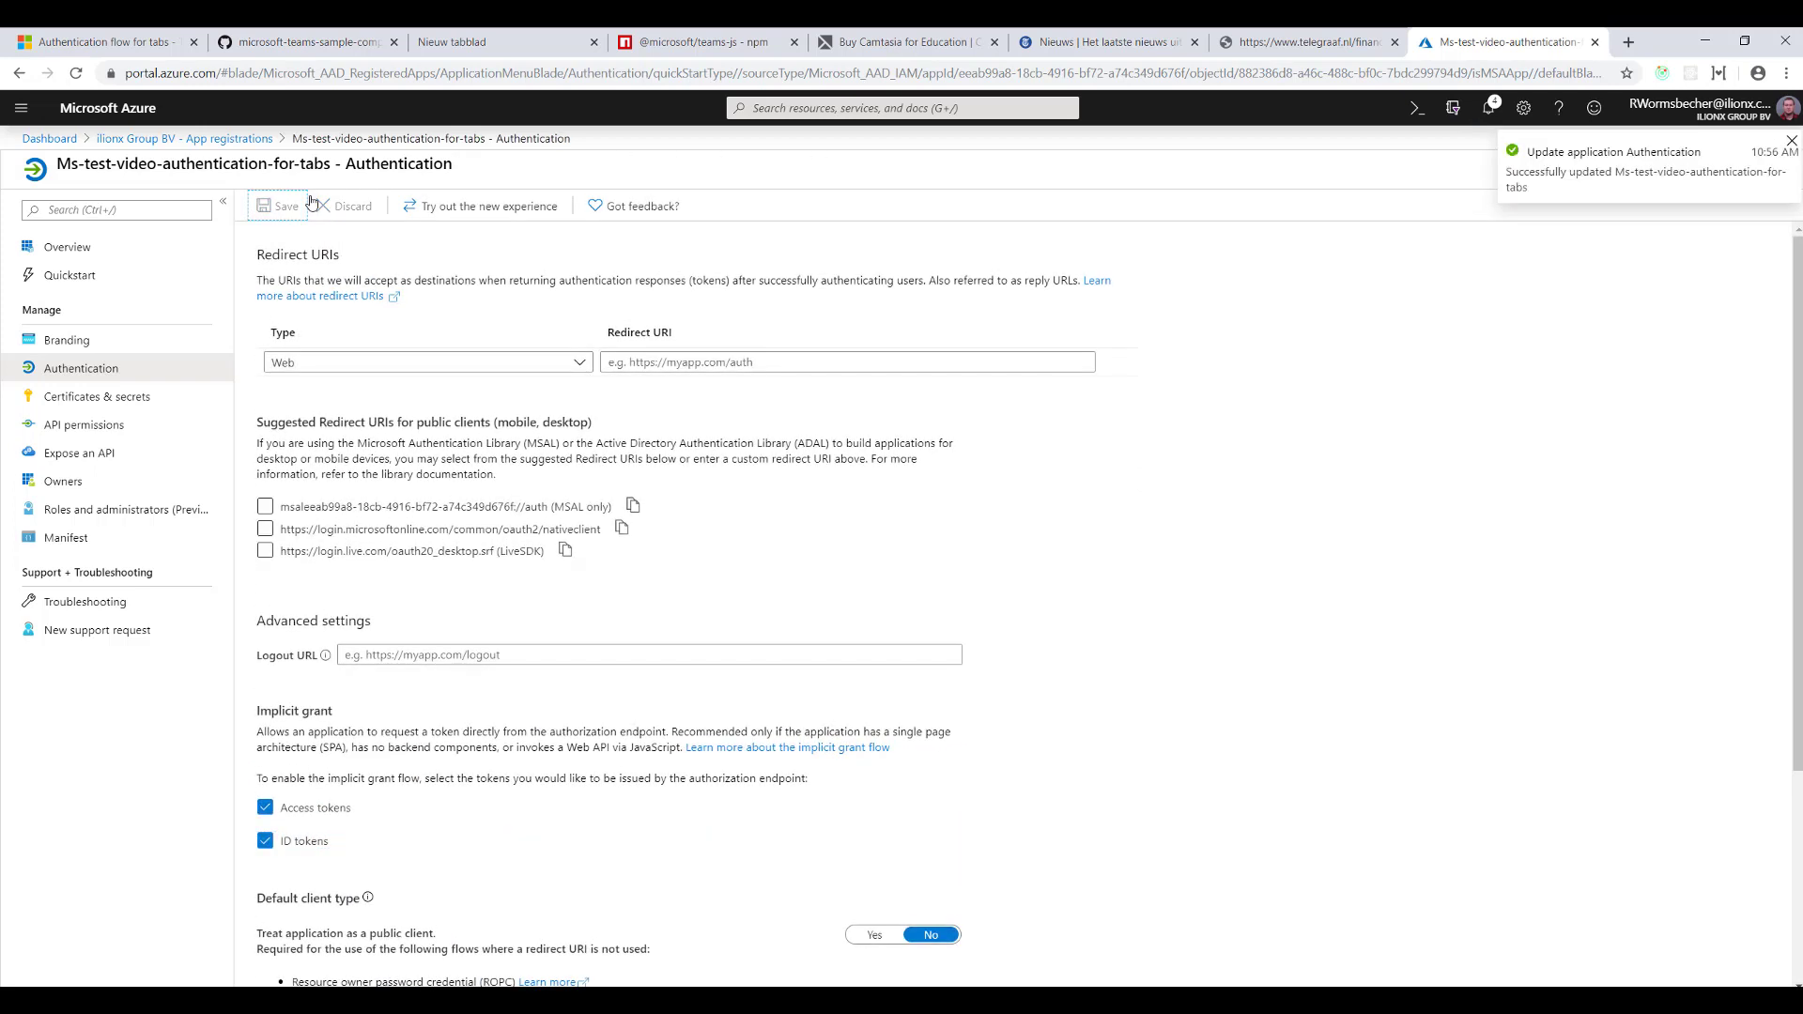
Go to the deployed TeamsAuth web app, check its website in the browser, and copy its URL.
left_click(1489, 120)
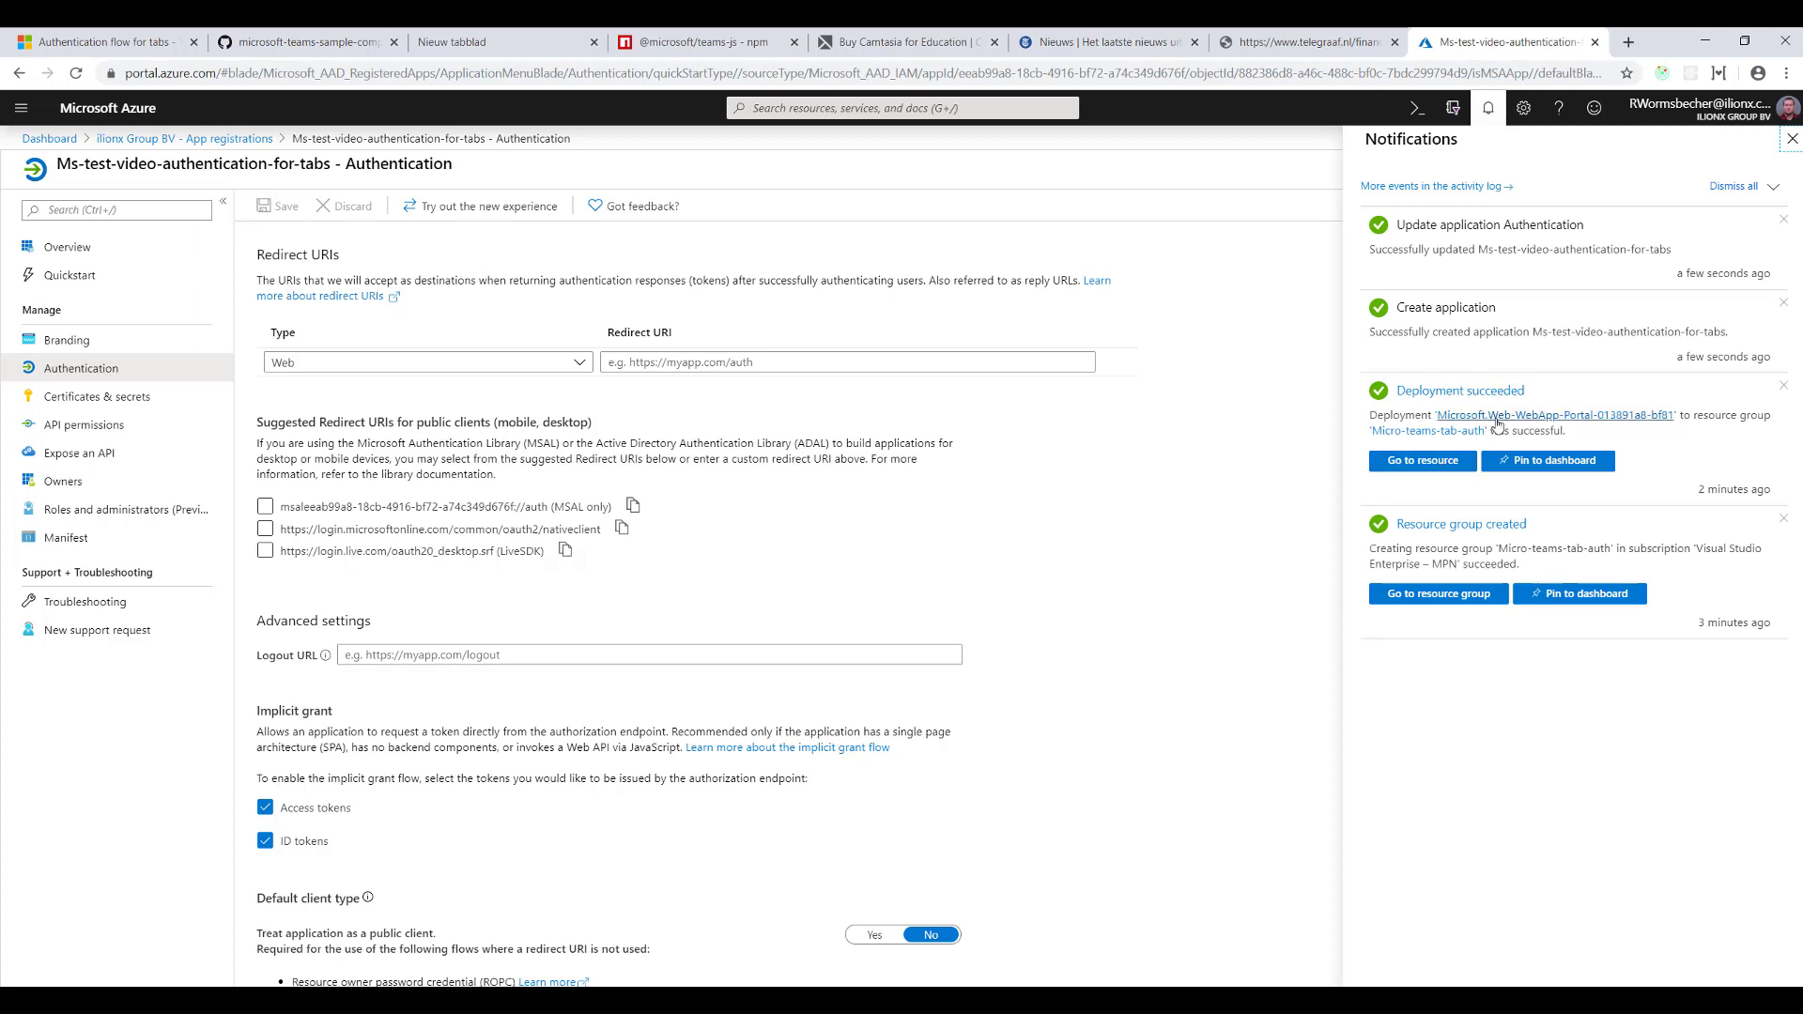
left_click(1423, 461)
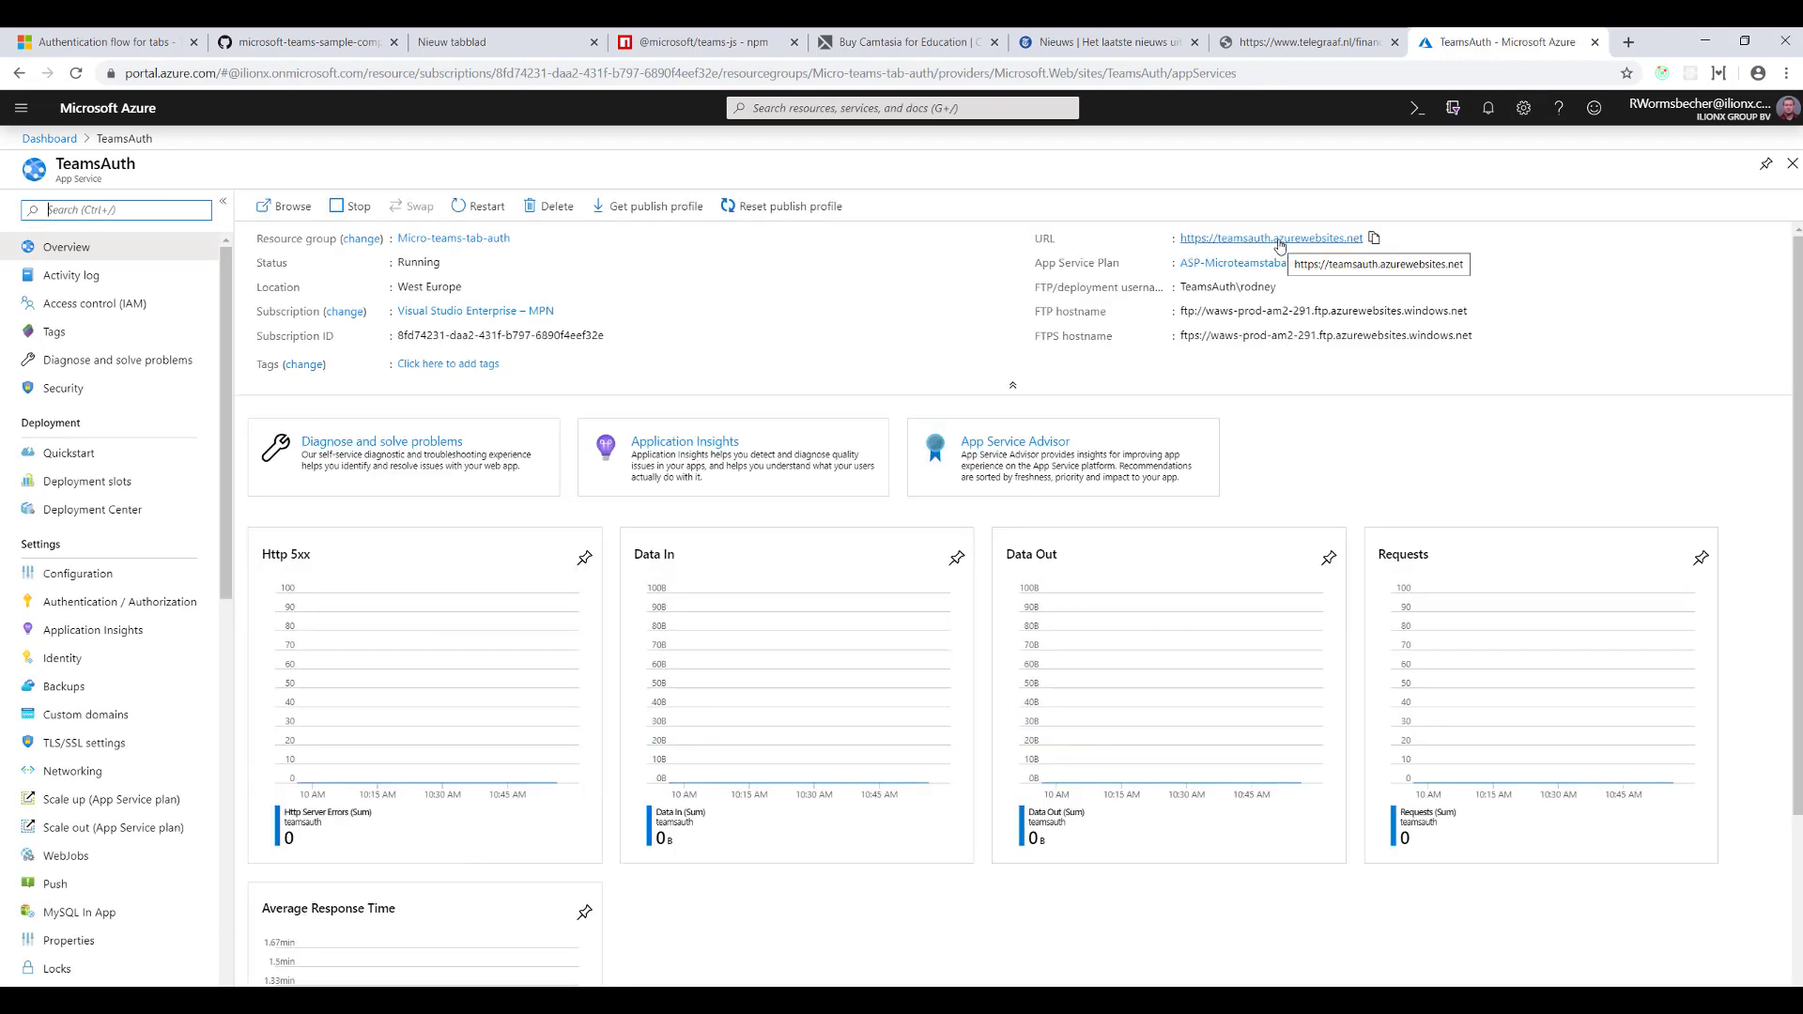
left_click(1279, 246)
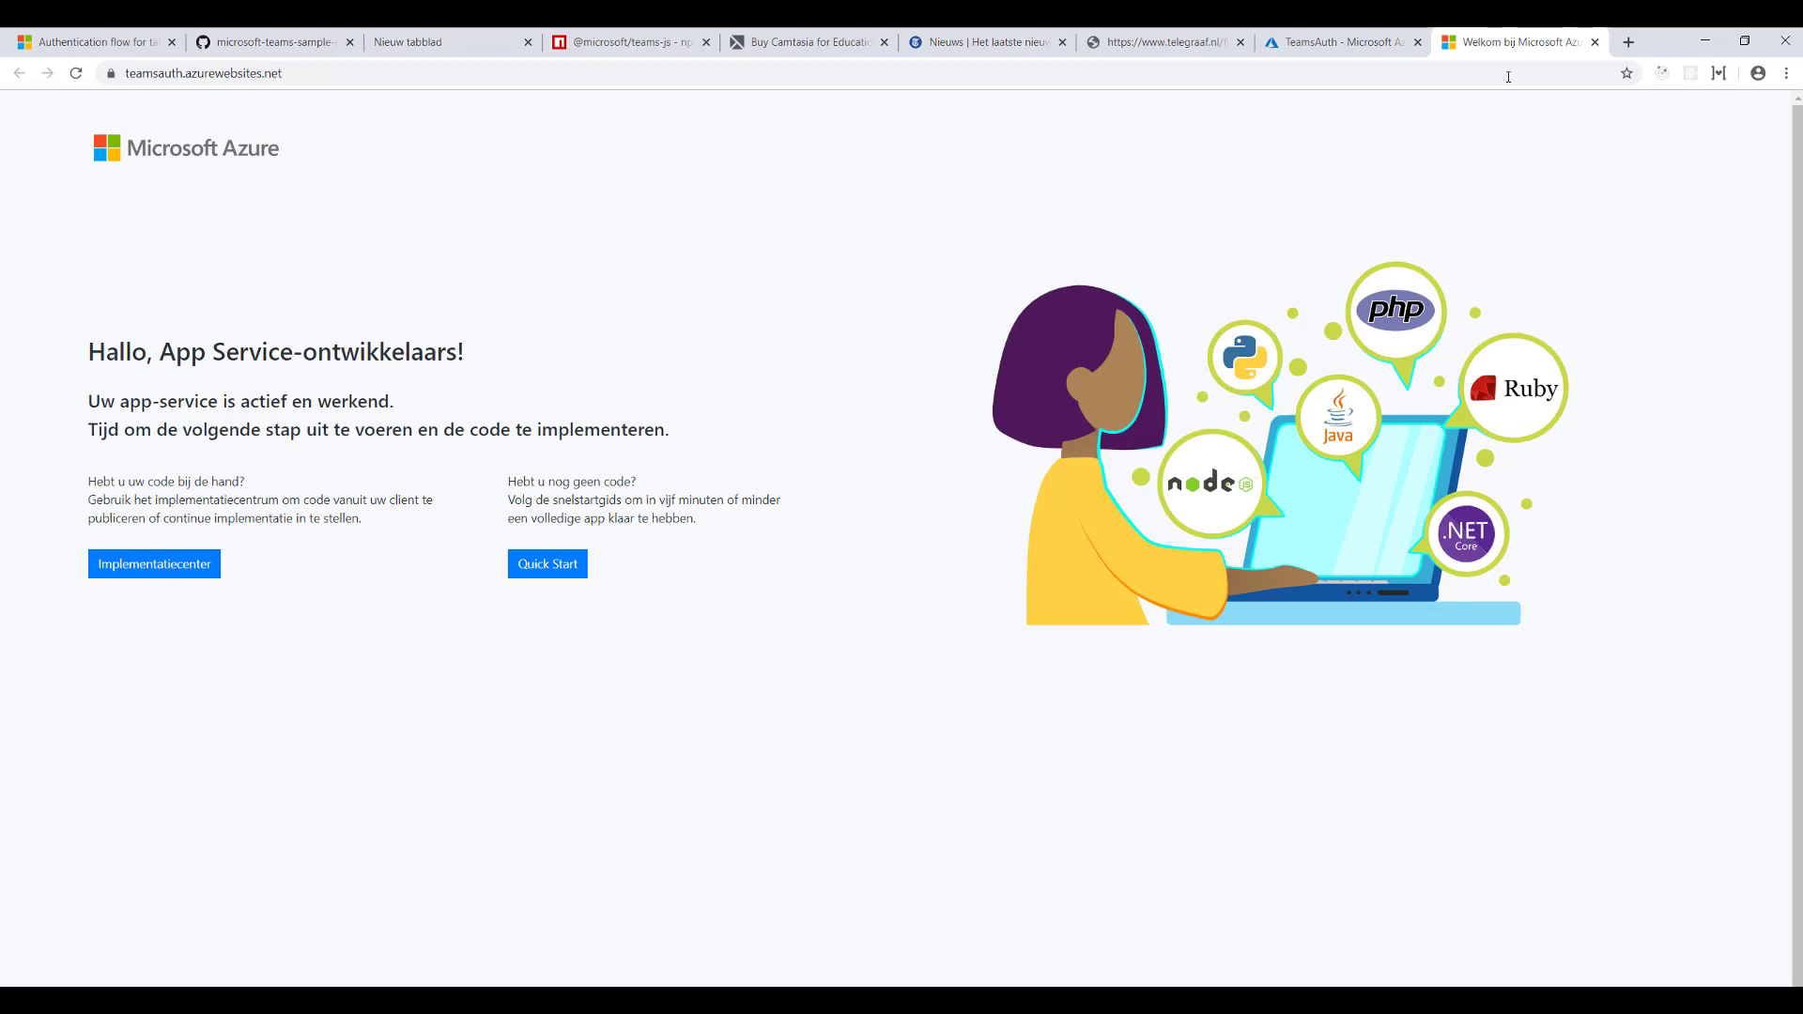
left_click(1343, 42)
left_click(1376, 271)
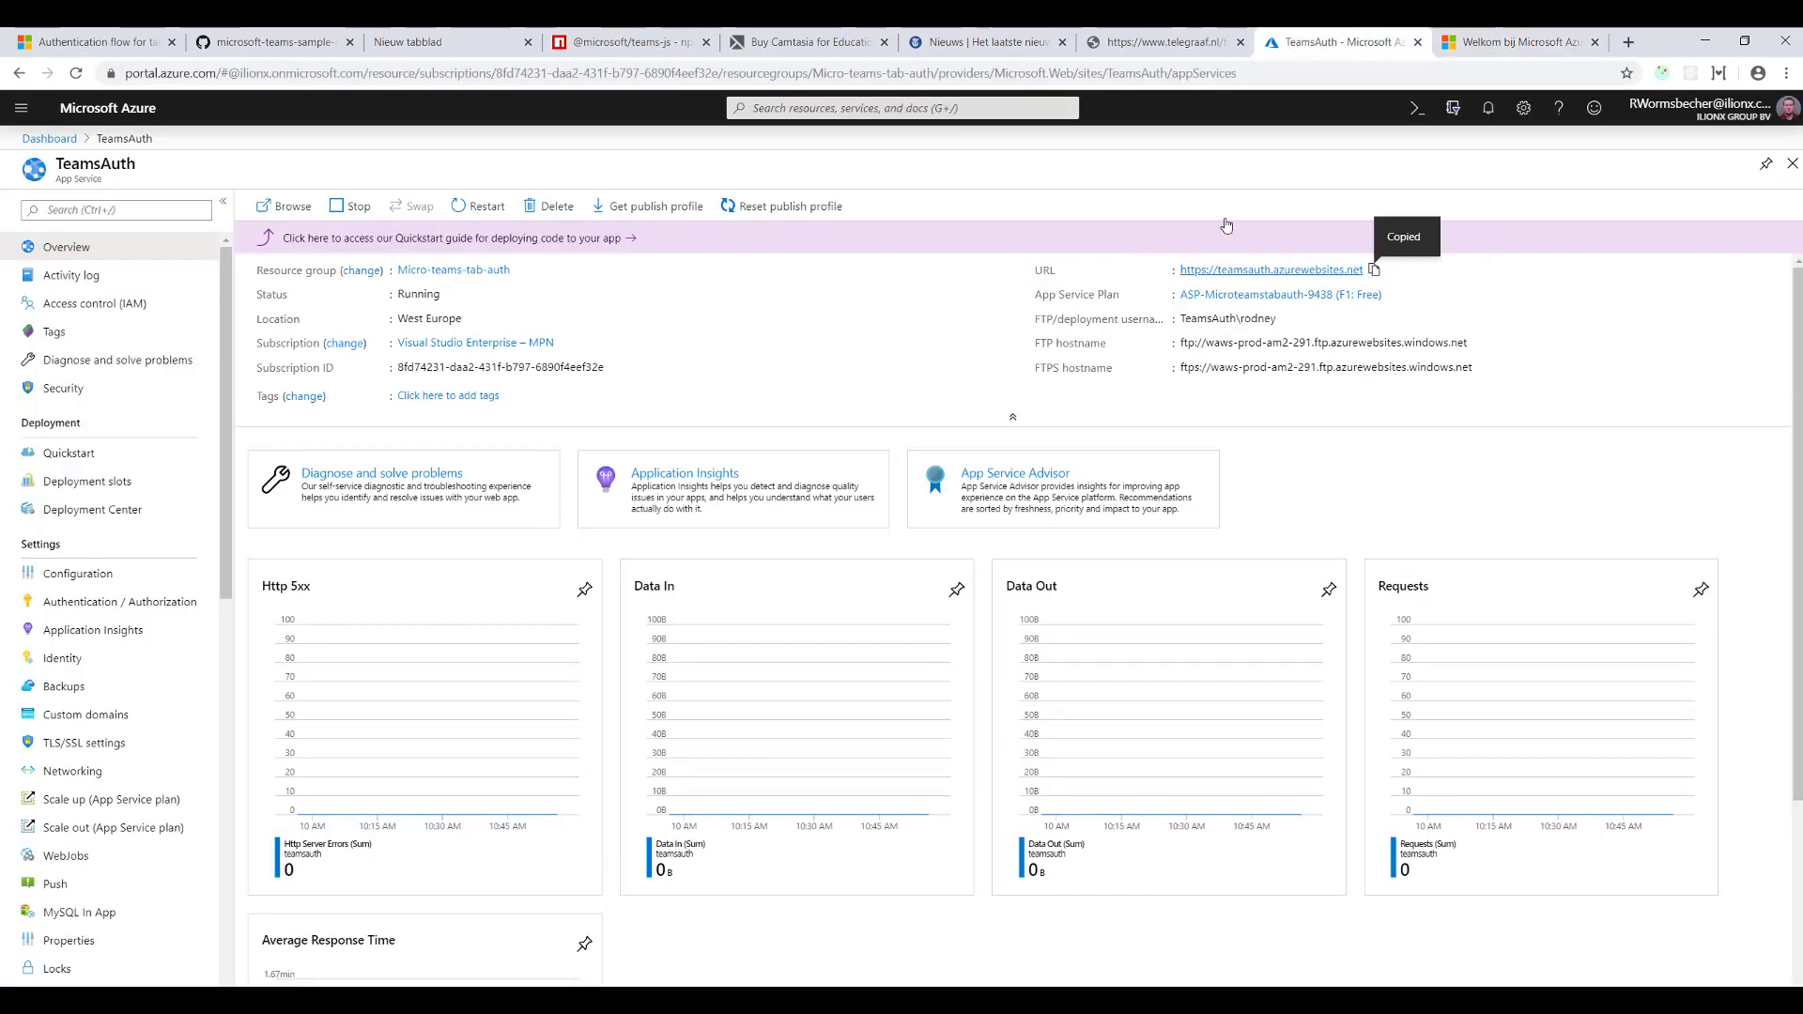
left_click(1085, 47)
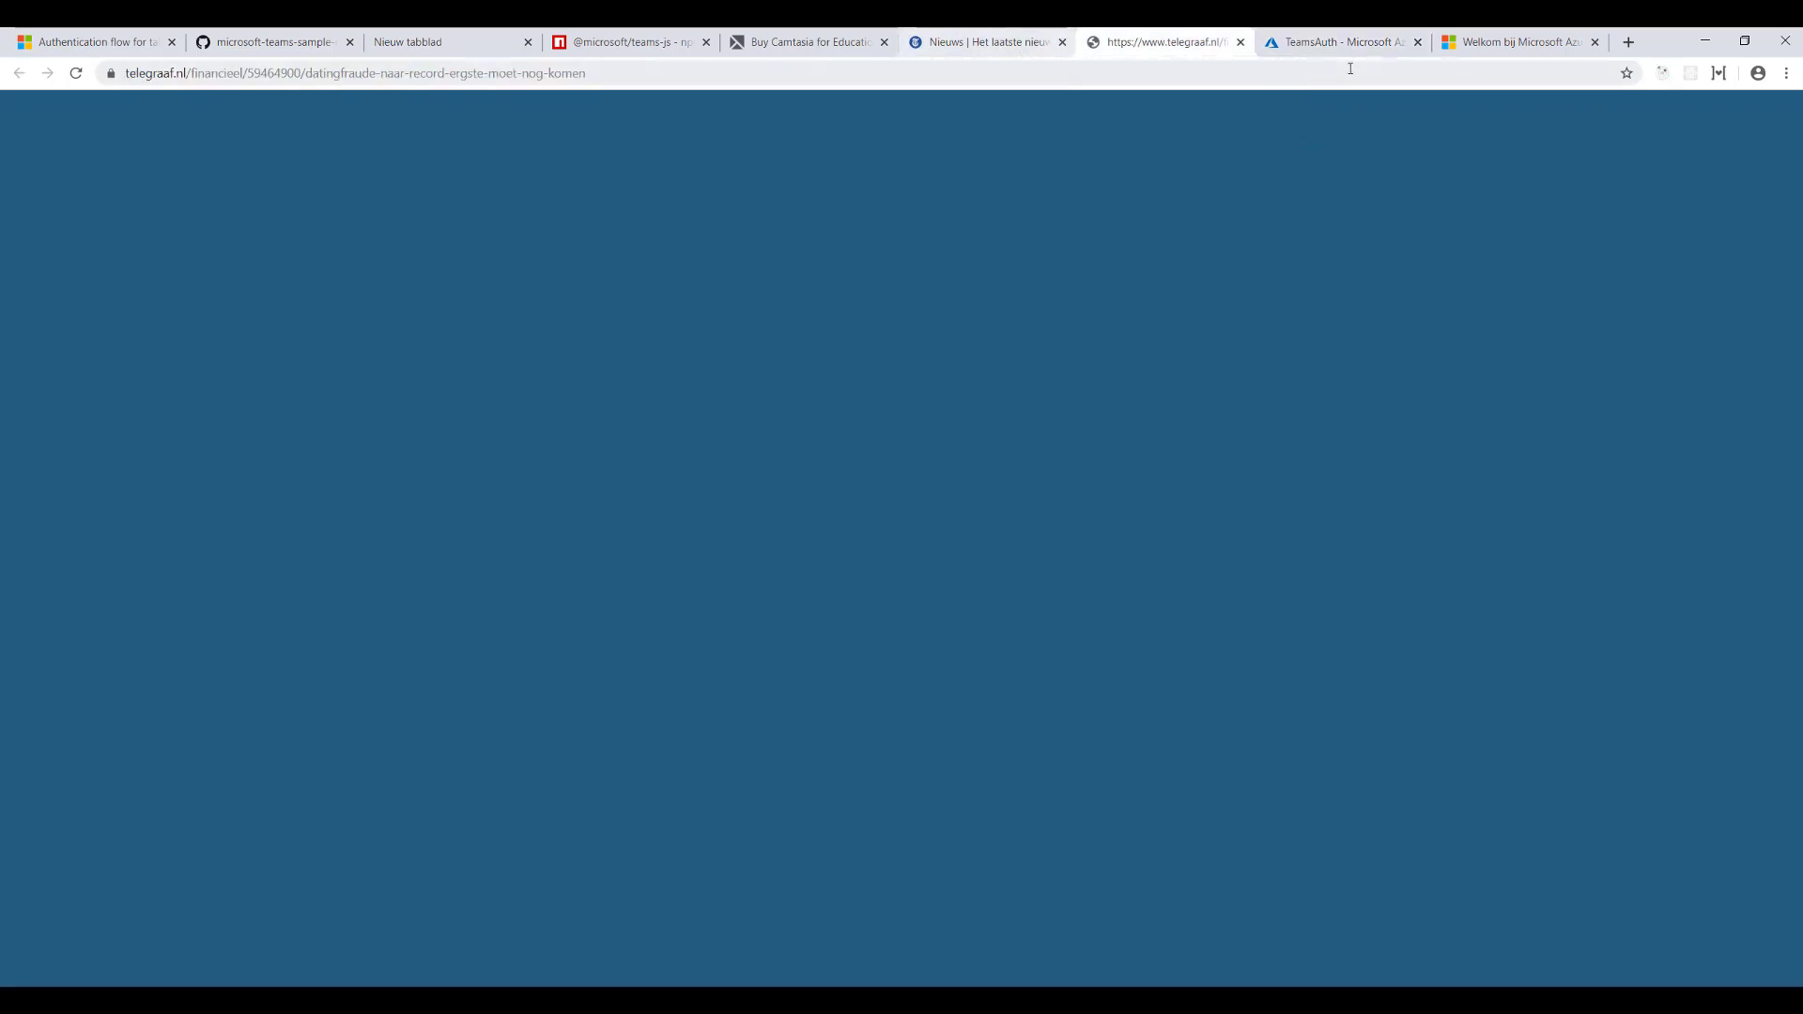
left_click(1343, 42)
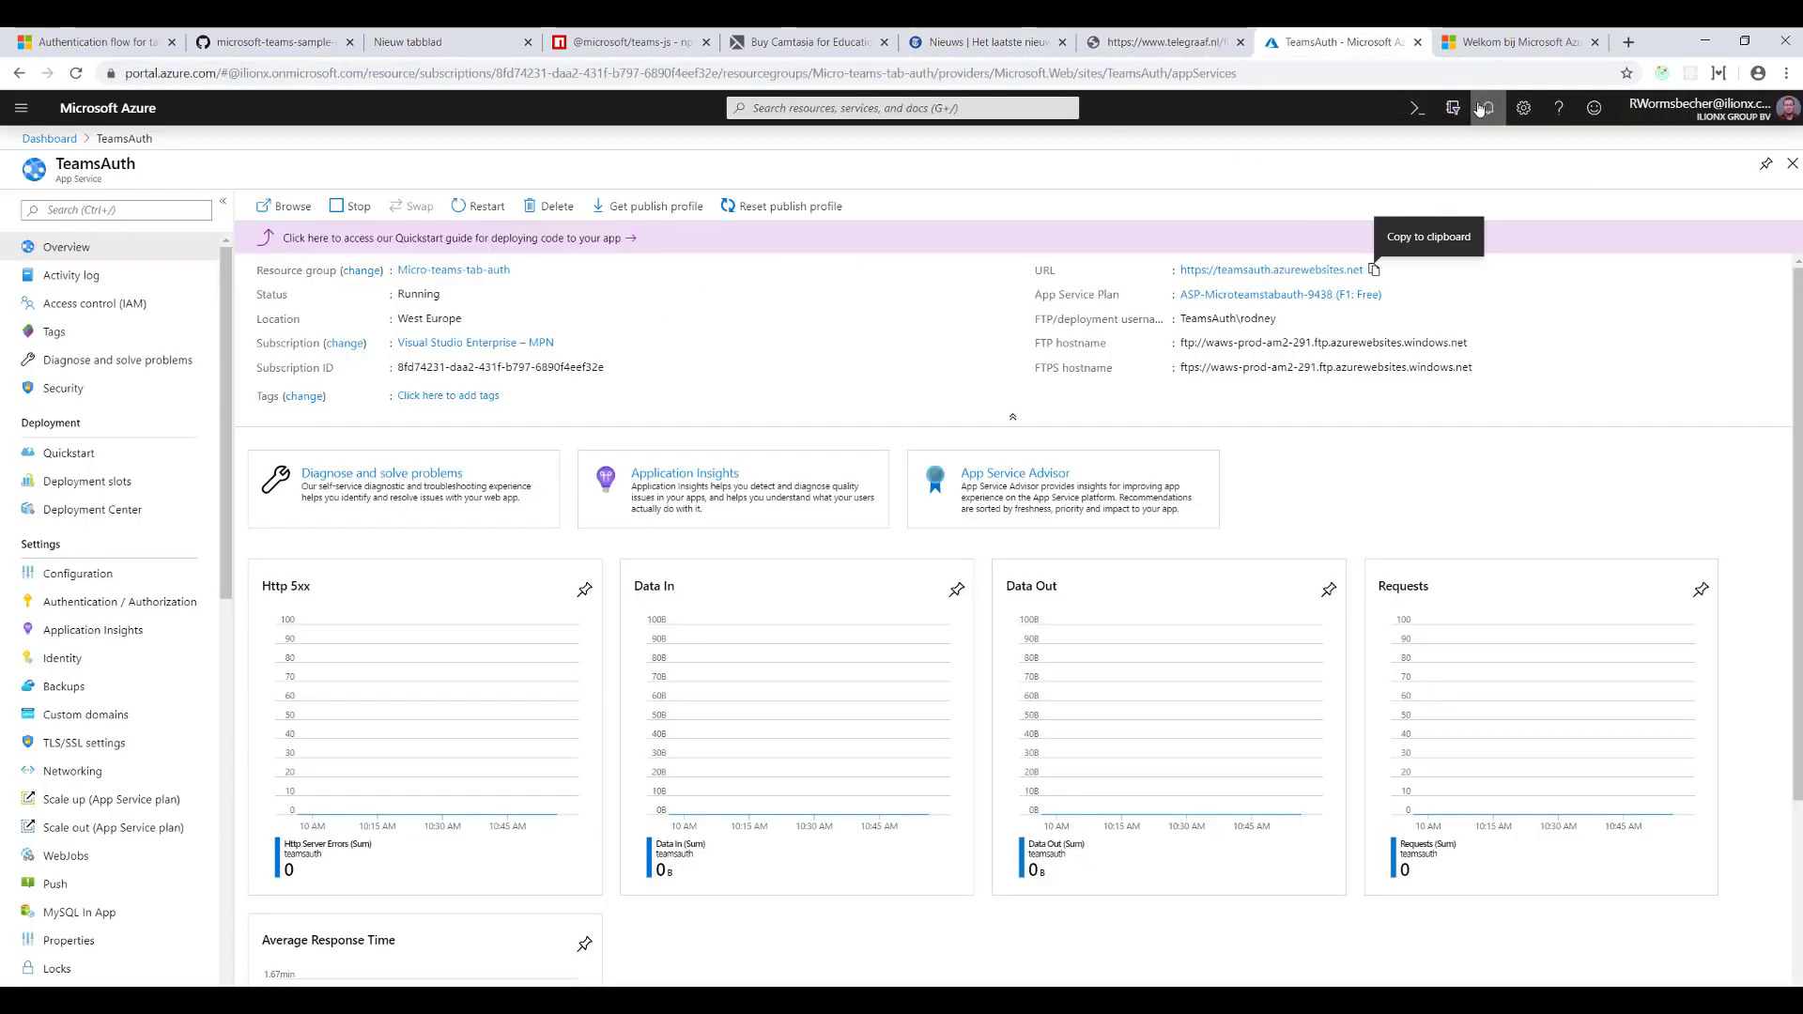
Return to the Azure Active Directory app registrations and open the authentication settings of Ms-test-video-authentication-for-tabs.
scroll(162, 678, "down", 2)
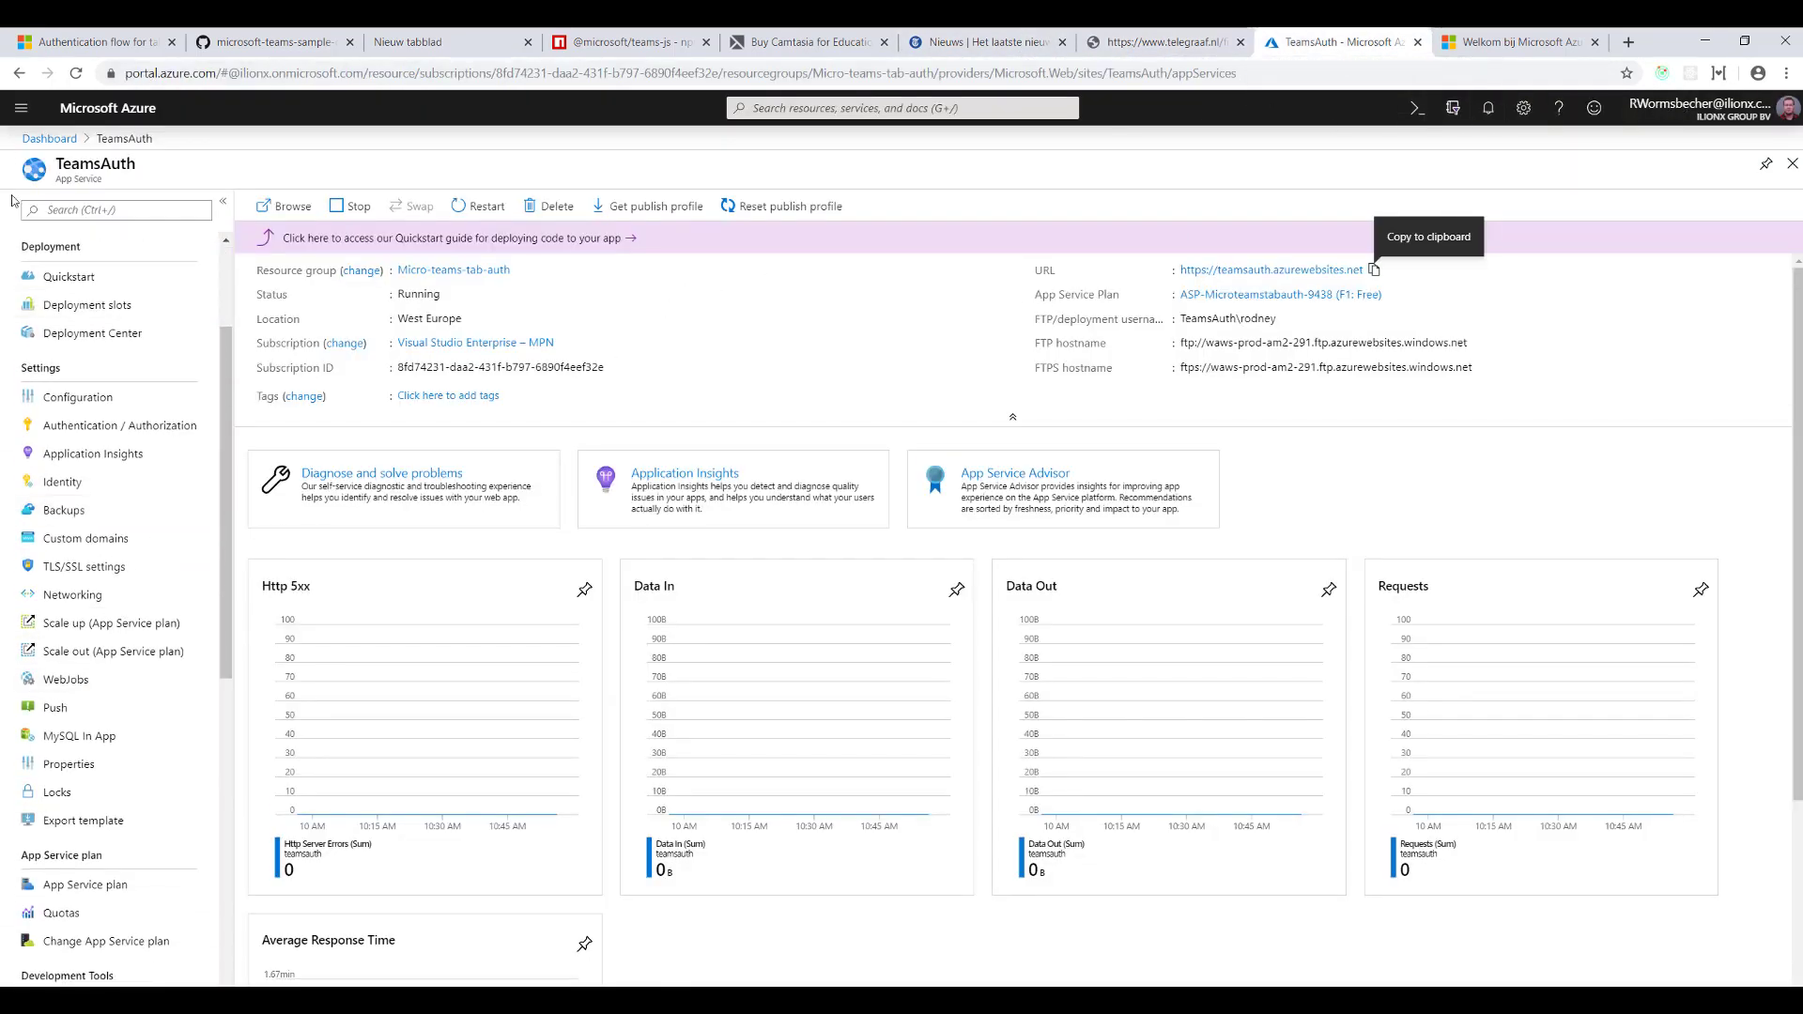
left_click(21, 107)
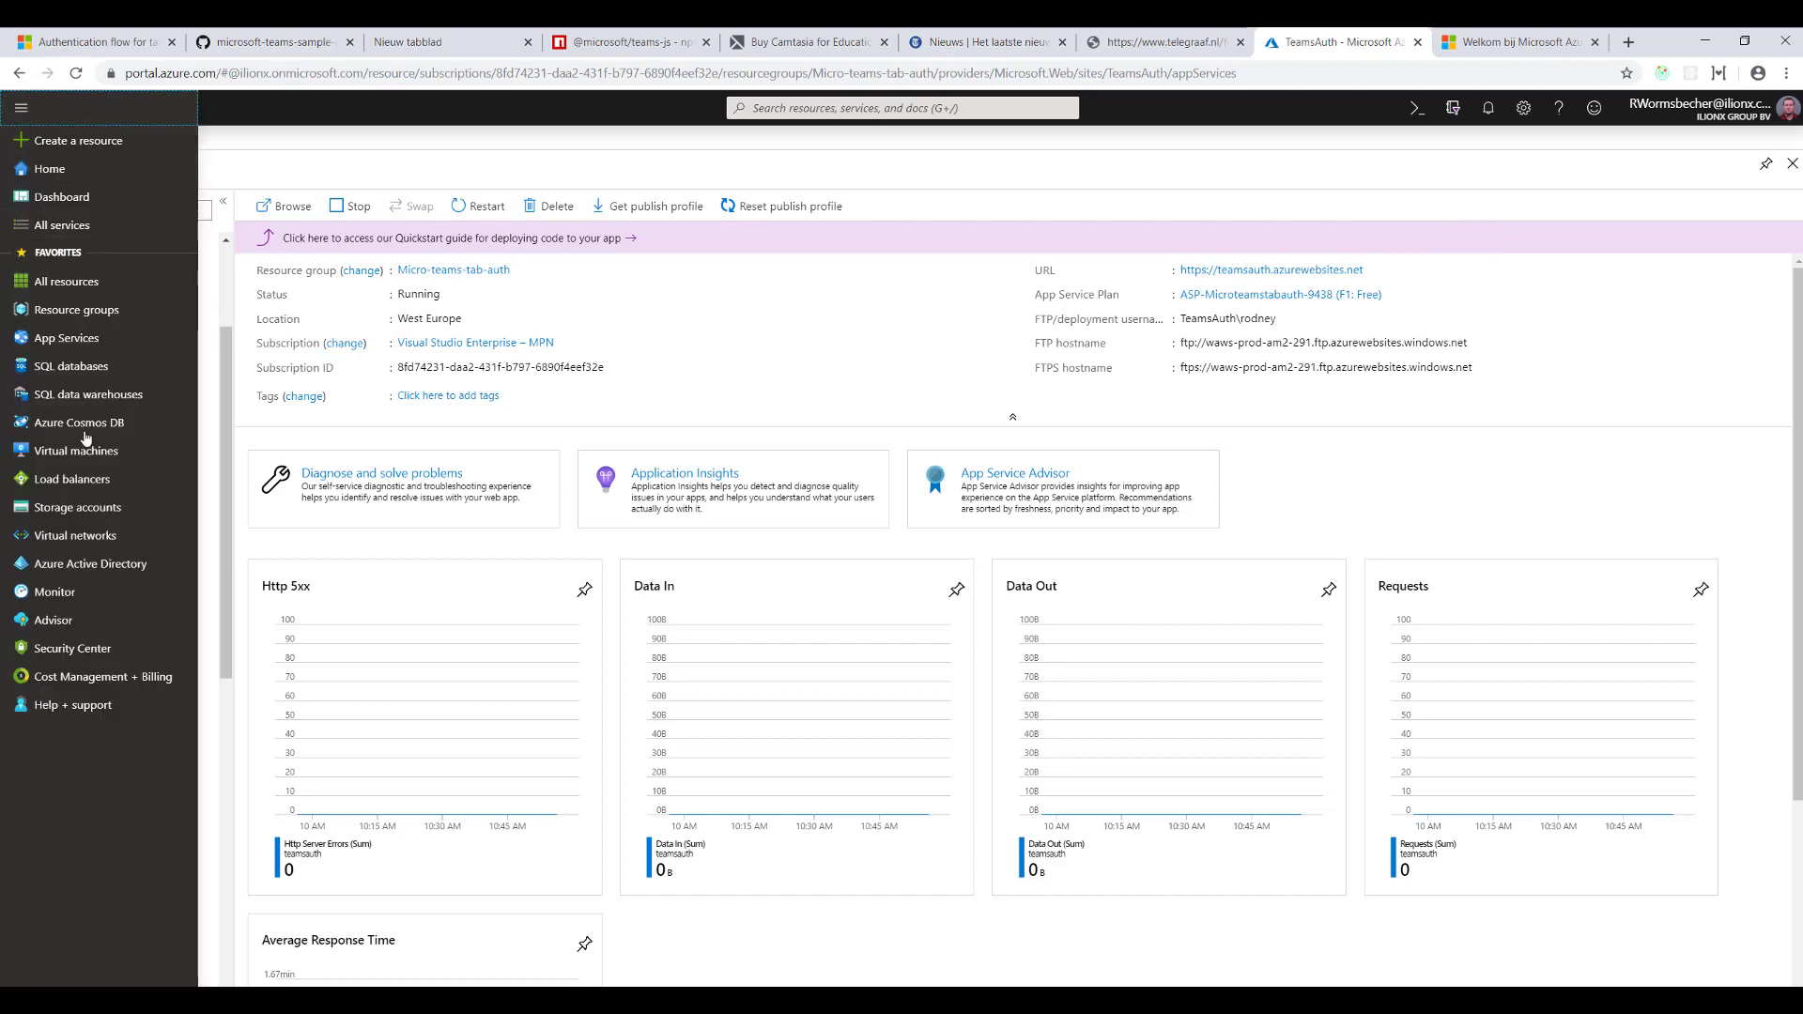
left_click(74, 563)
scroll(107, 669, "down", 2)
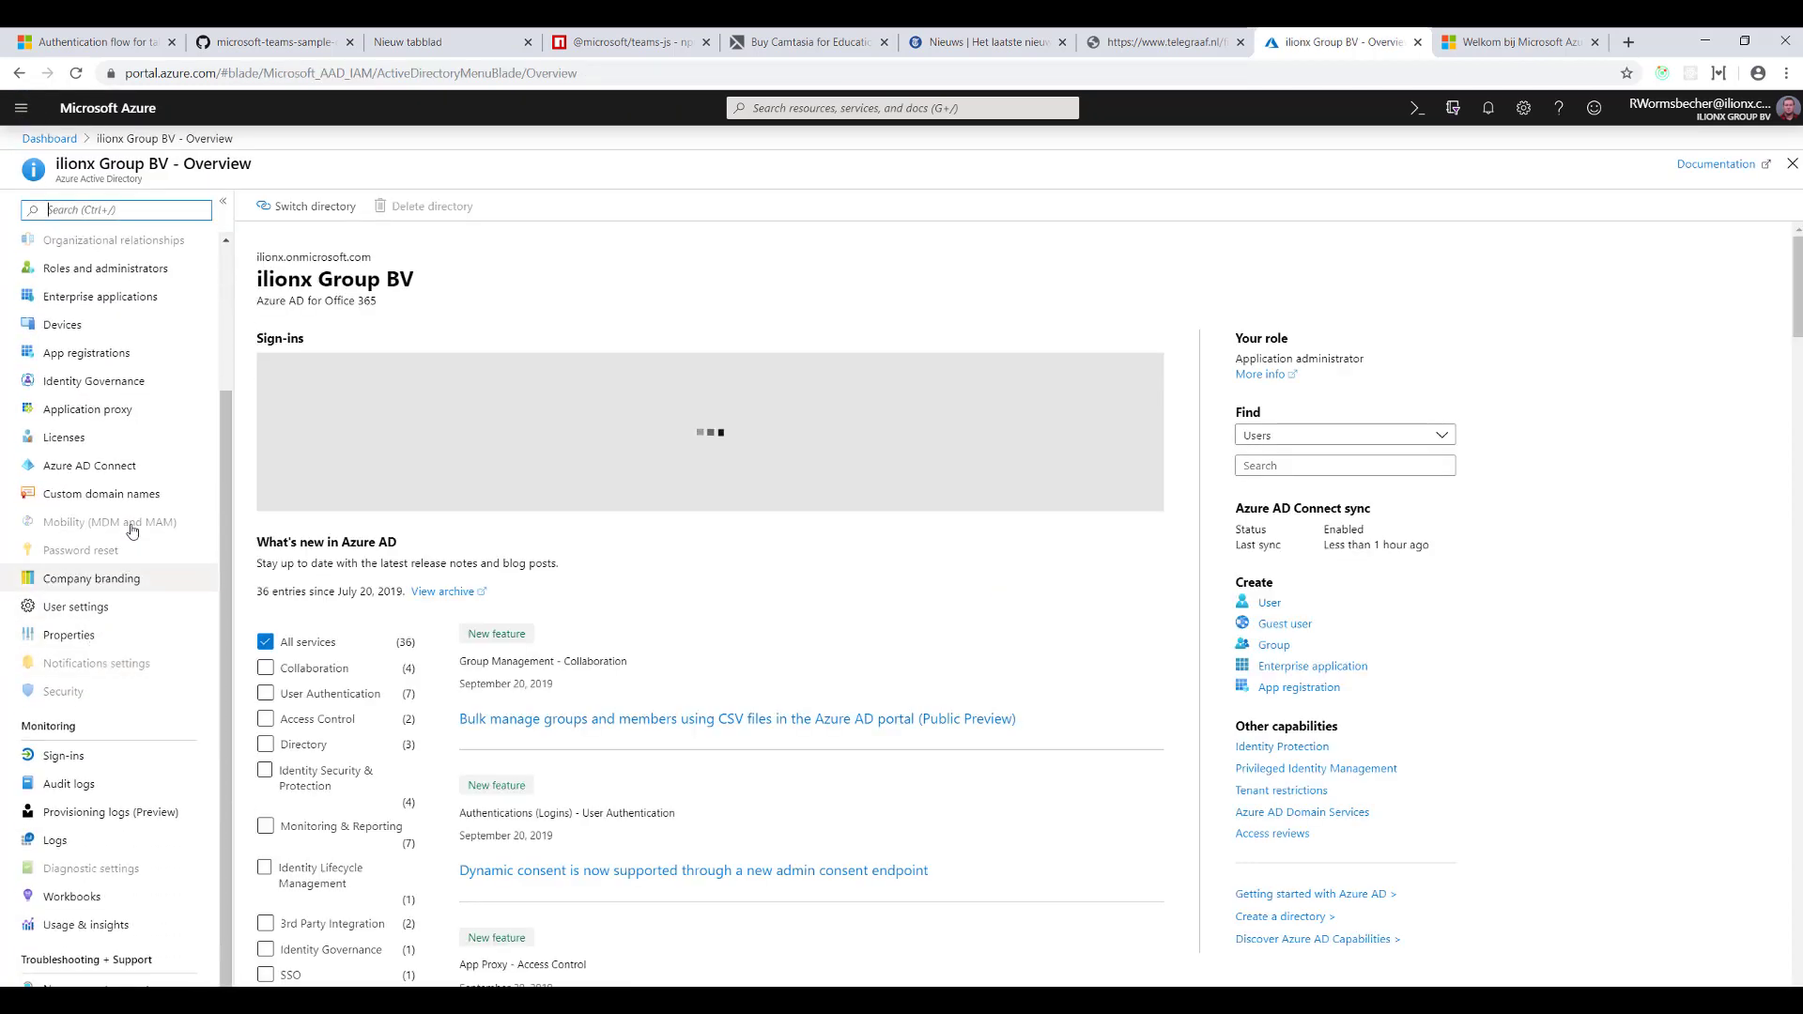
left_click(126, 357)
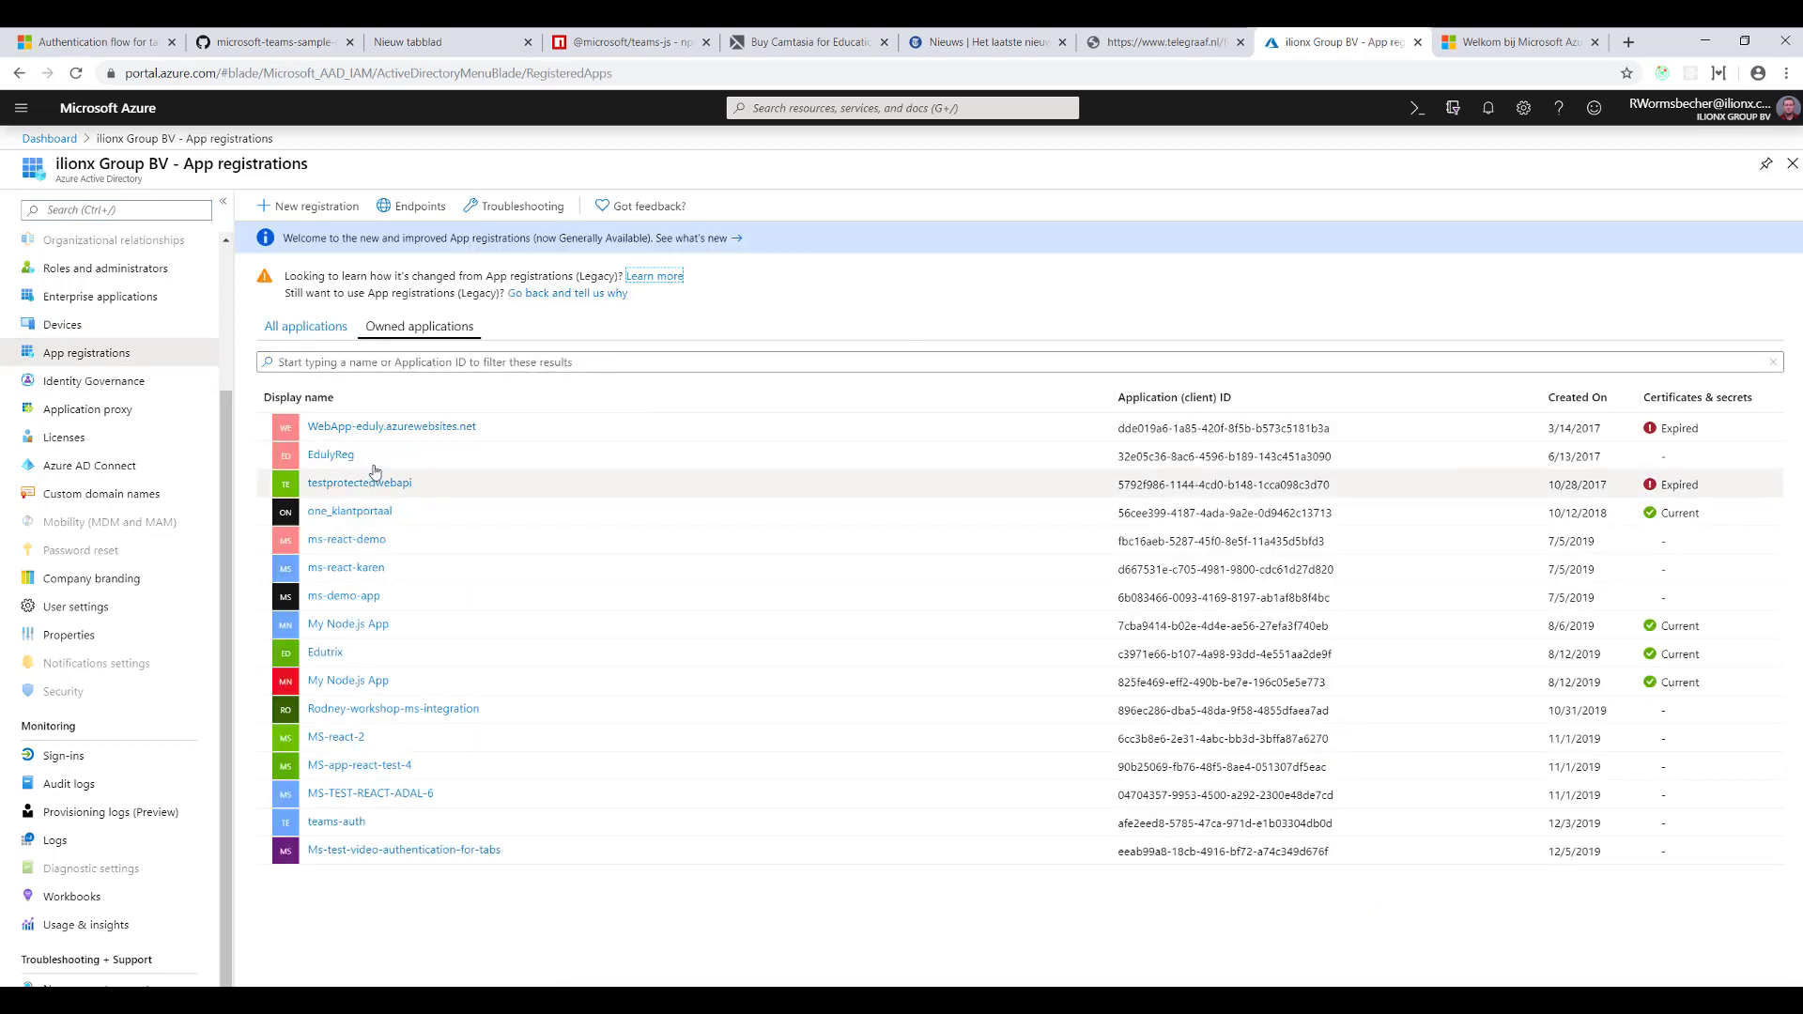
left_click(358, 858)
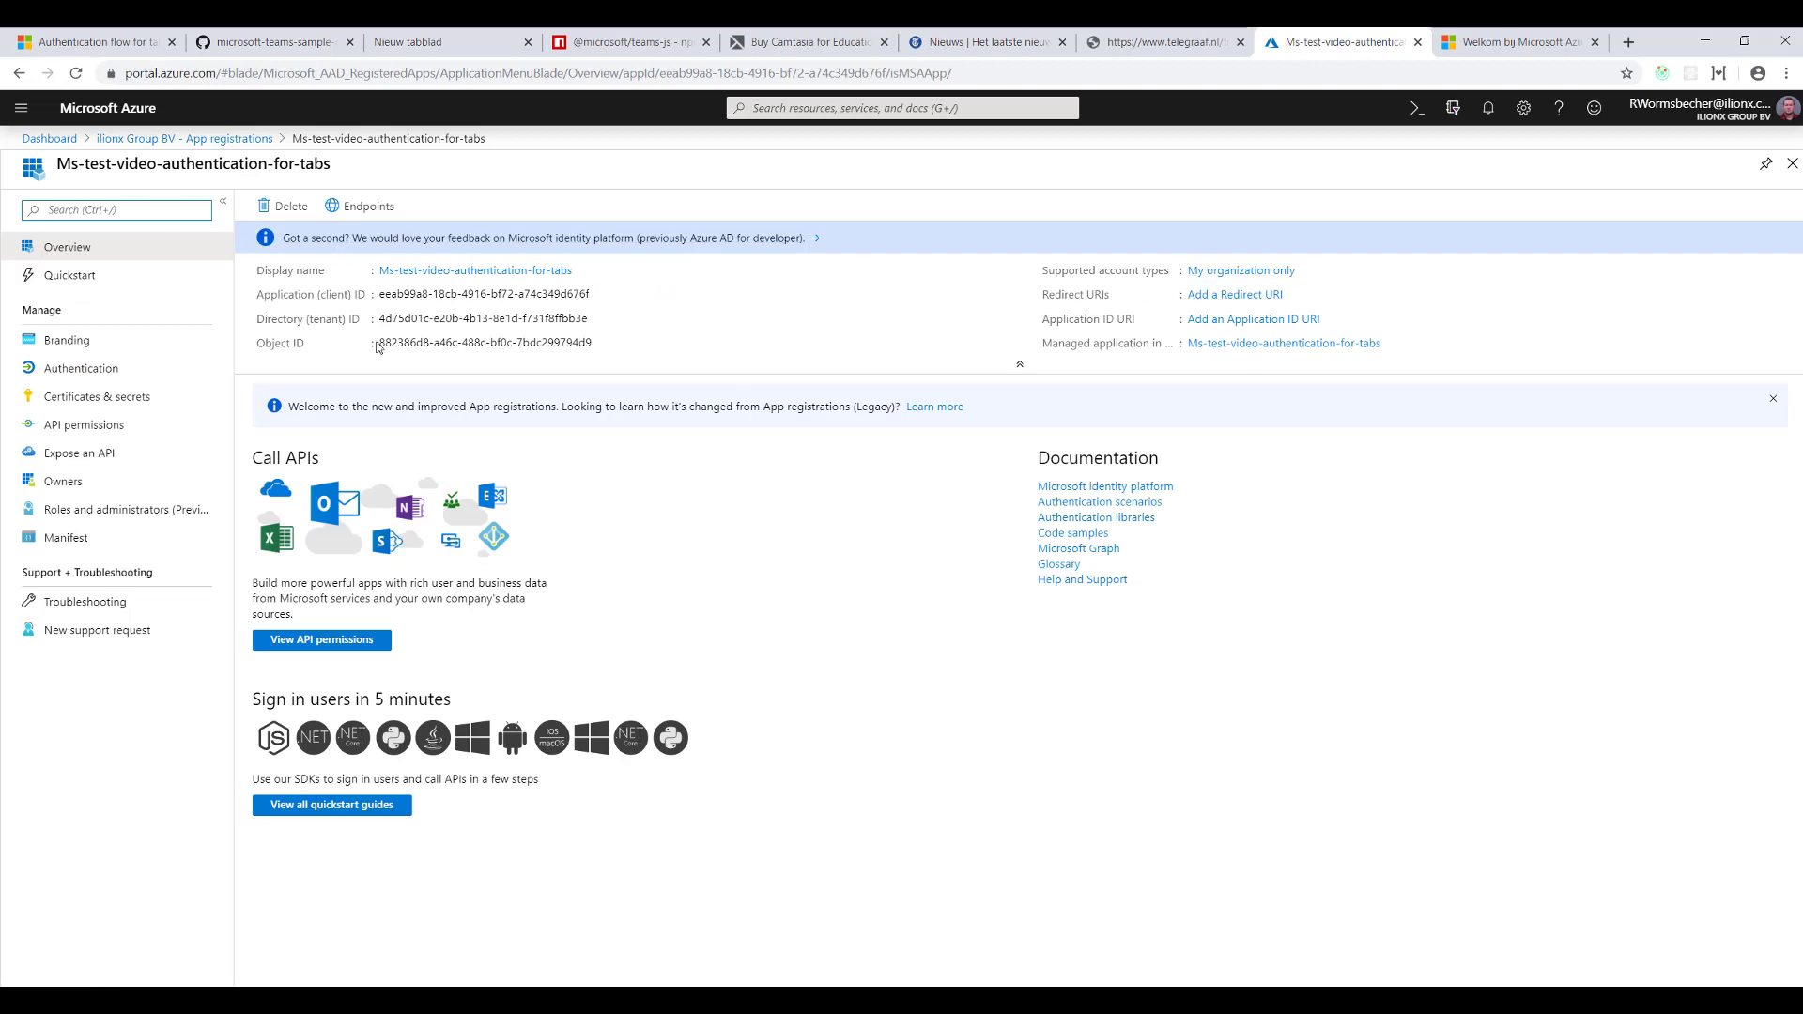
left_click(99, 377)
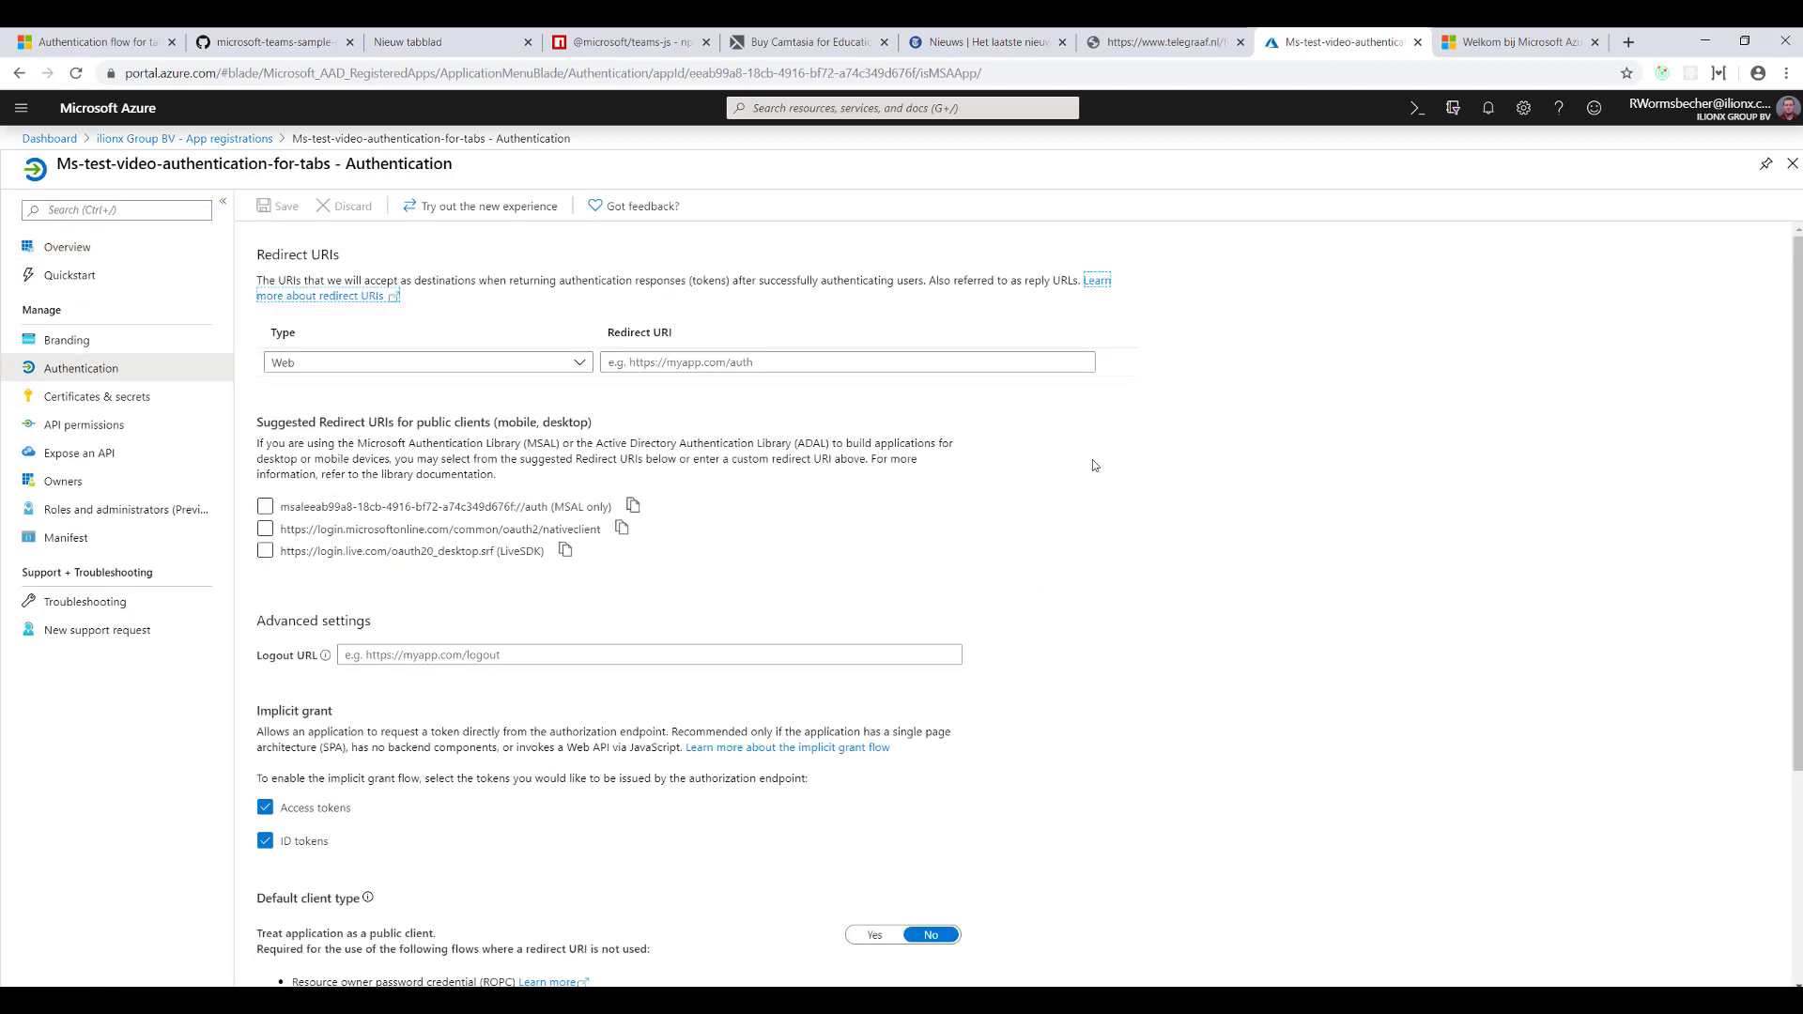
left_click(922, 361)
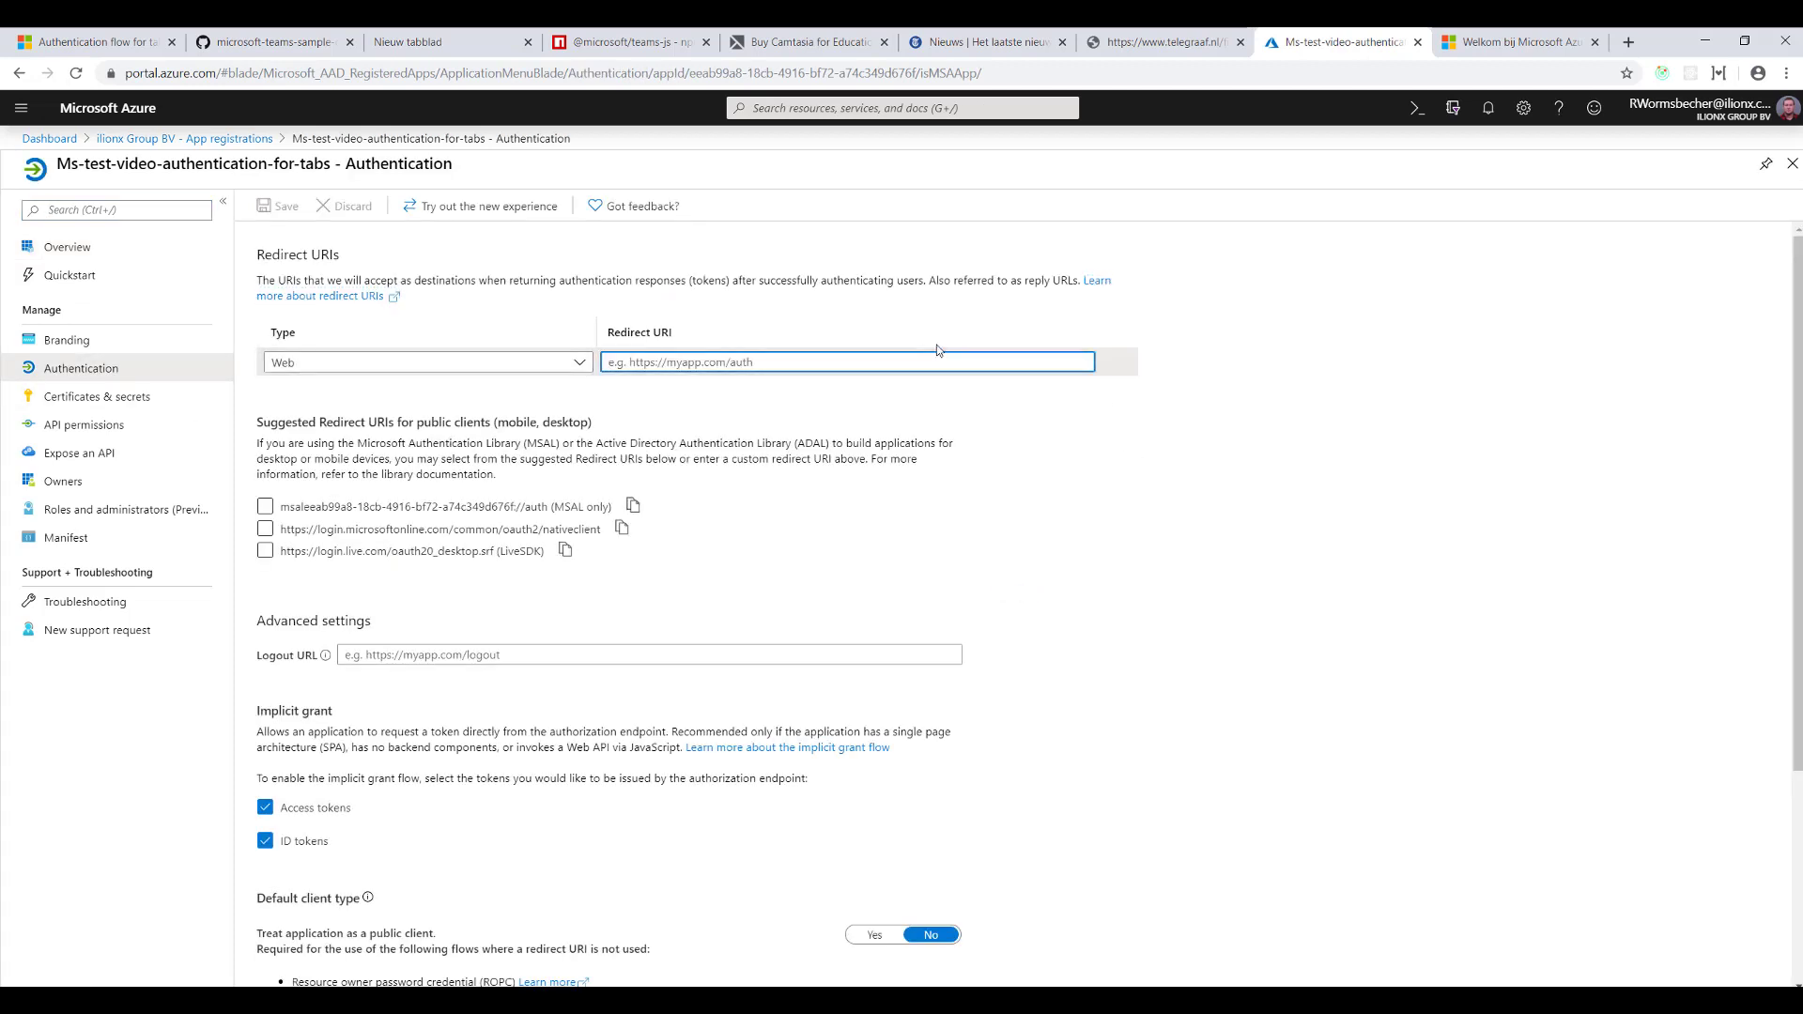
key("ctrl+v")
left_click(1159, 524)
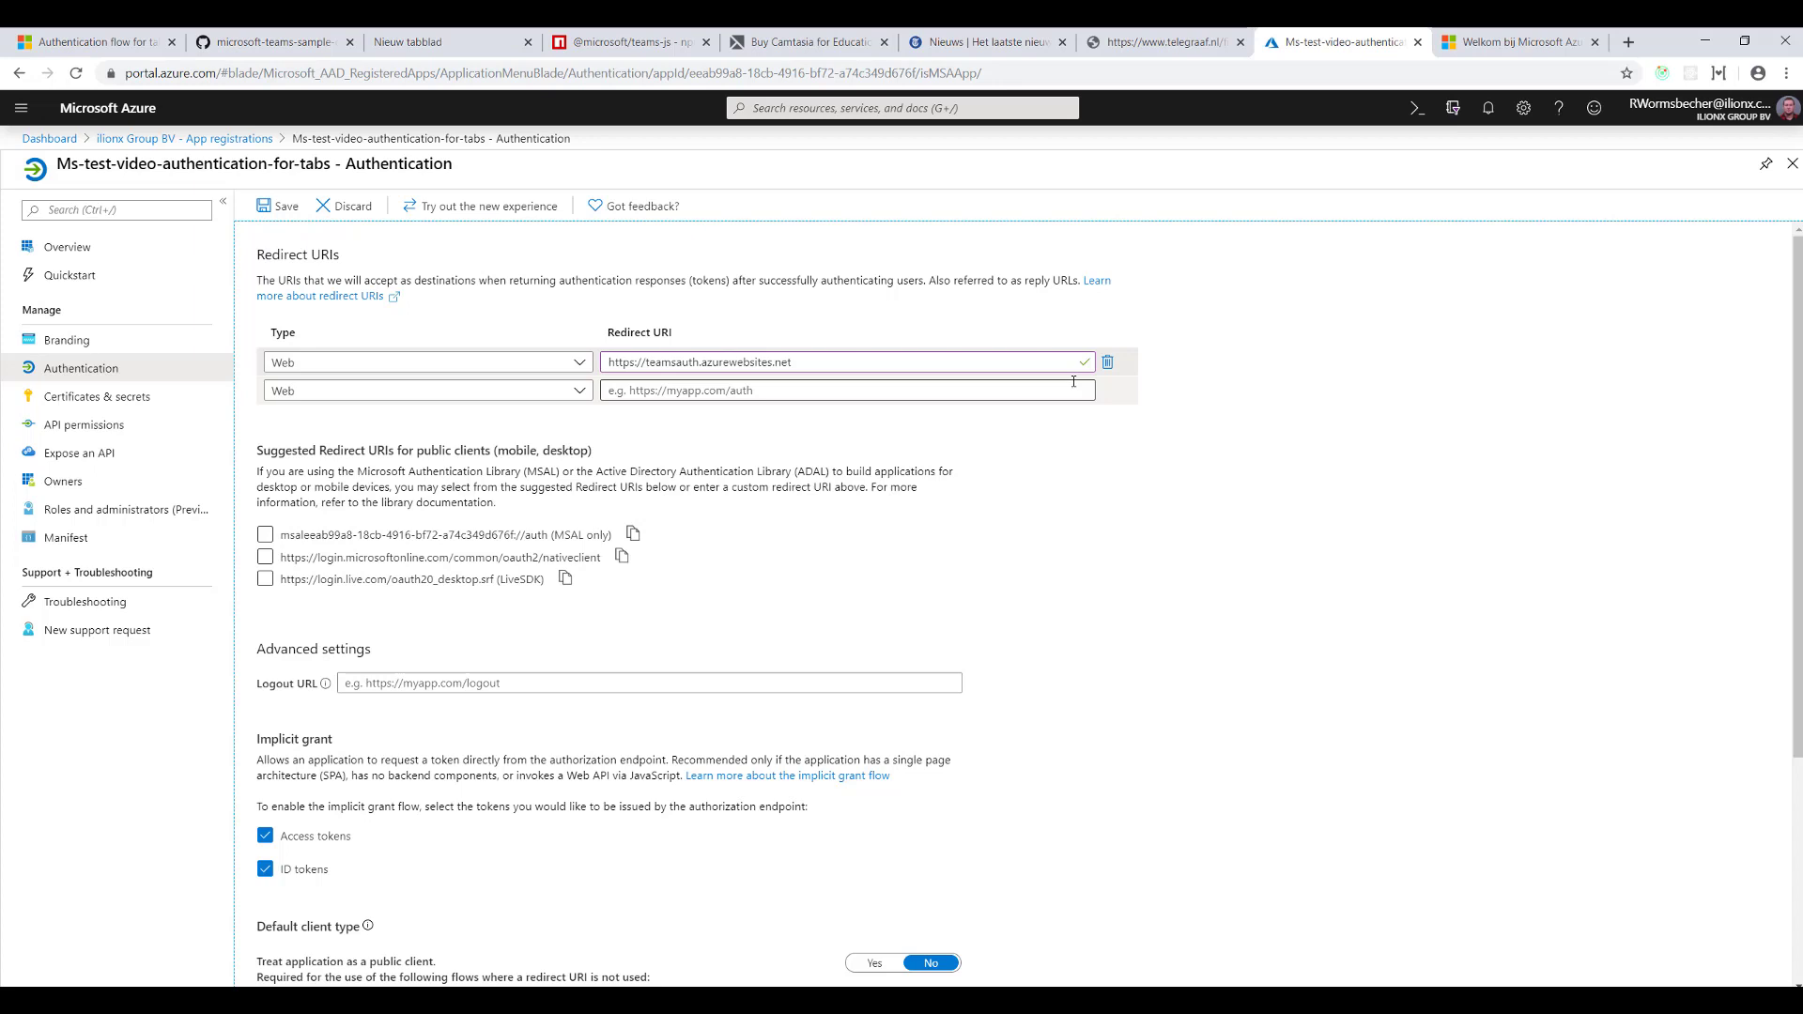
left_click(282, 209)
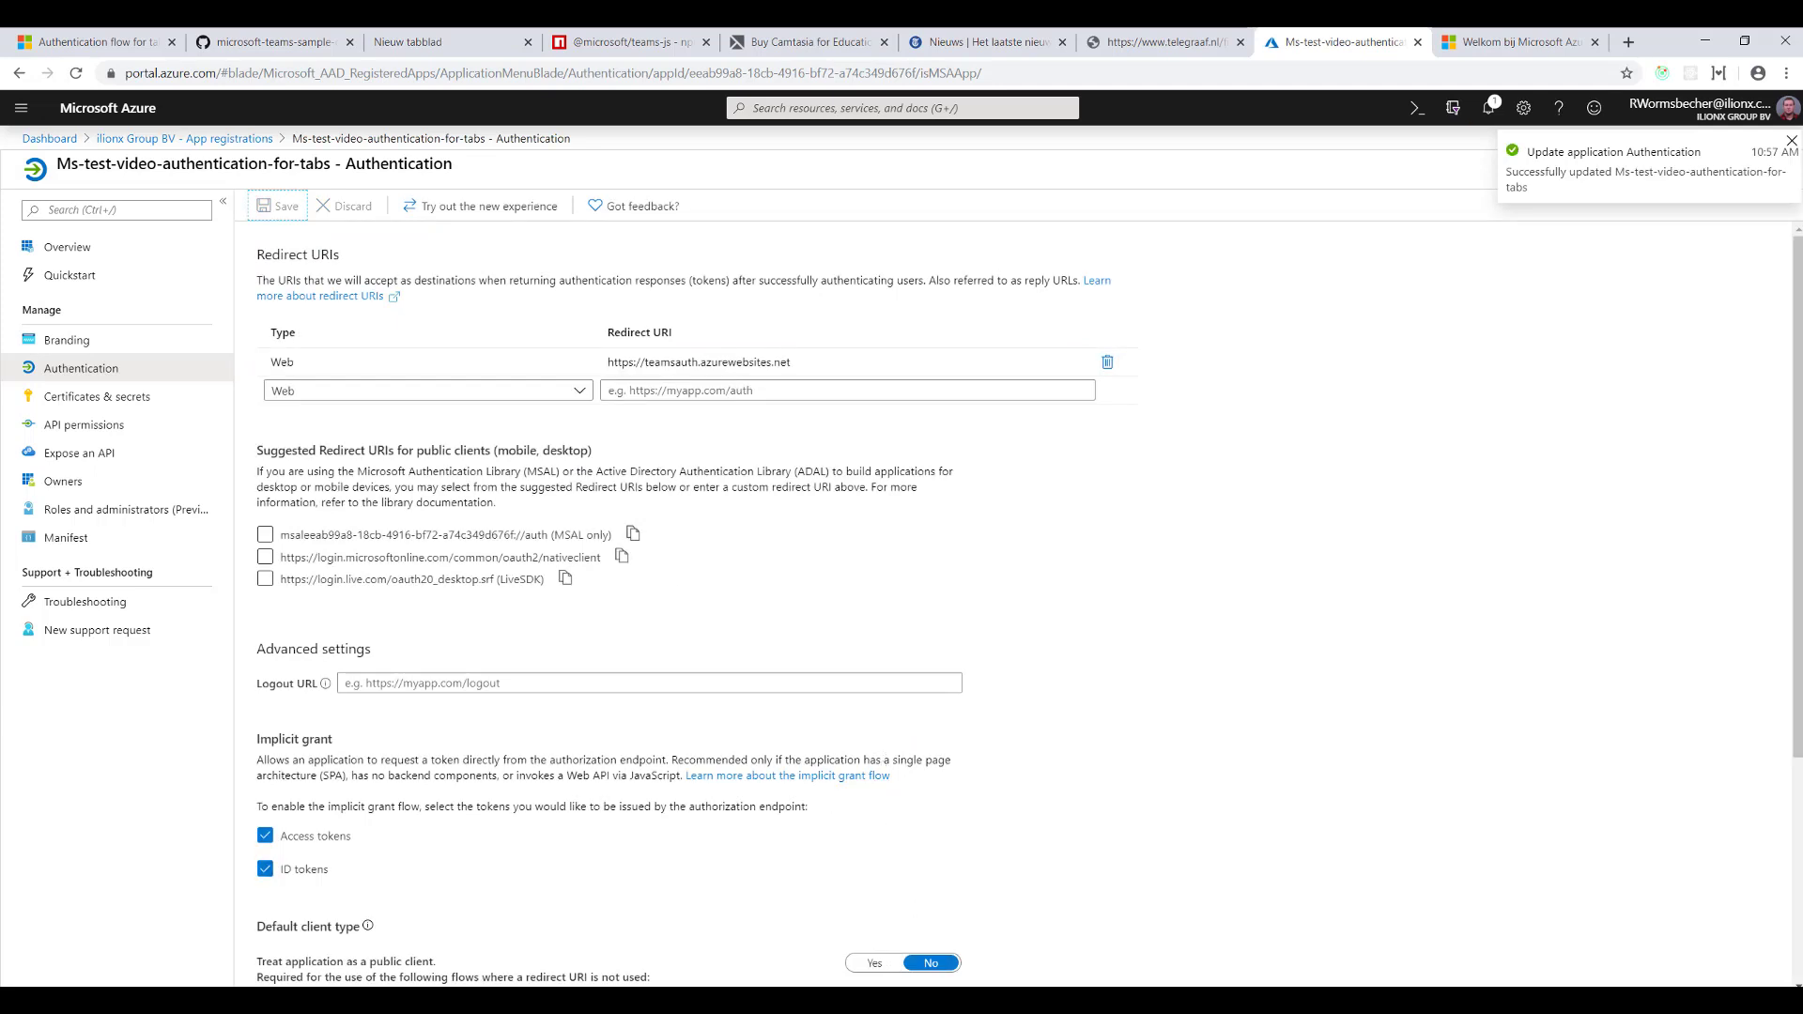
key("alt+Tab")
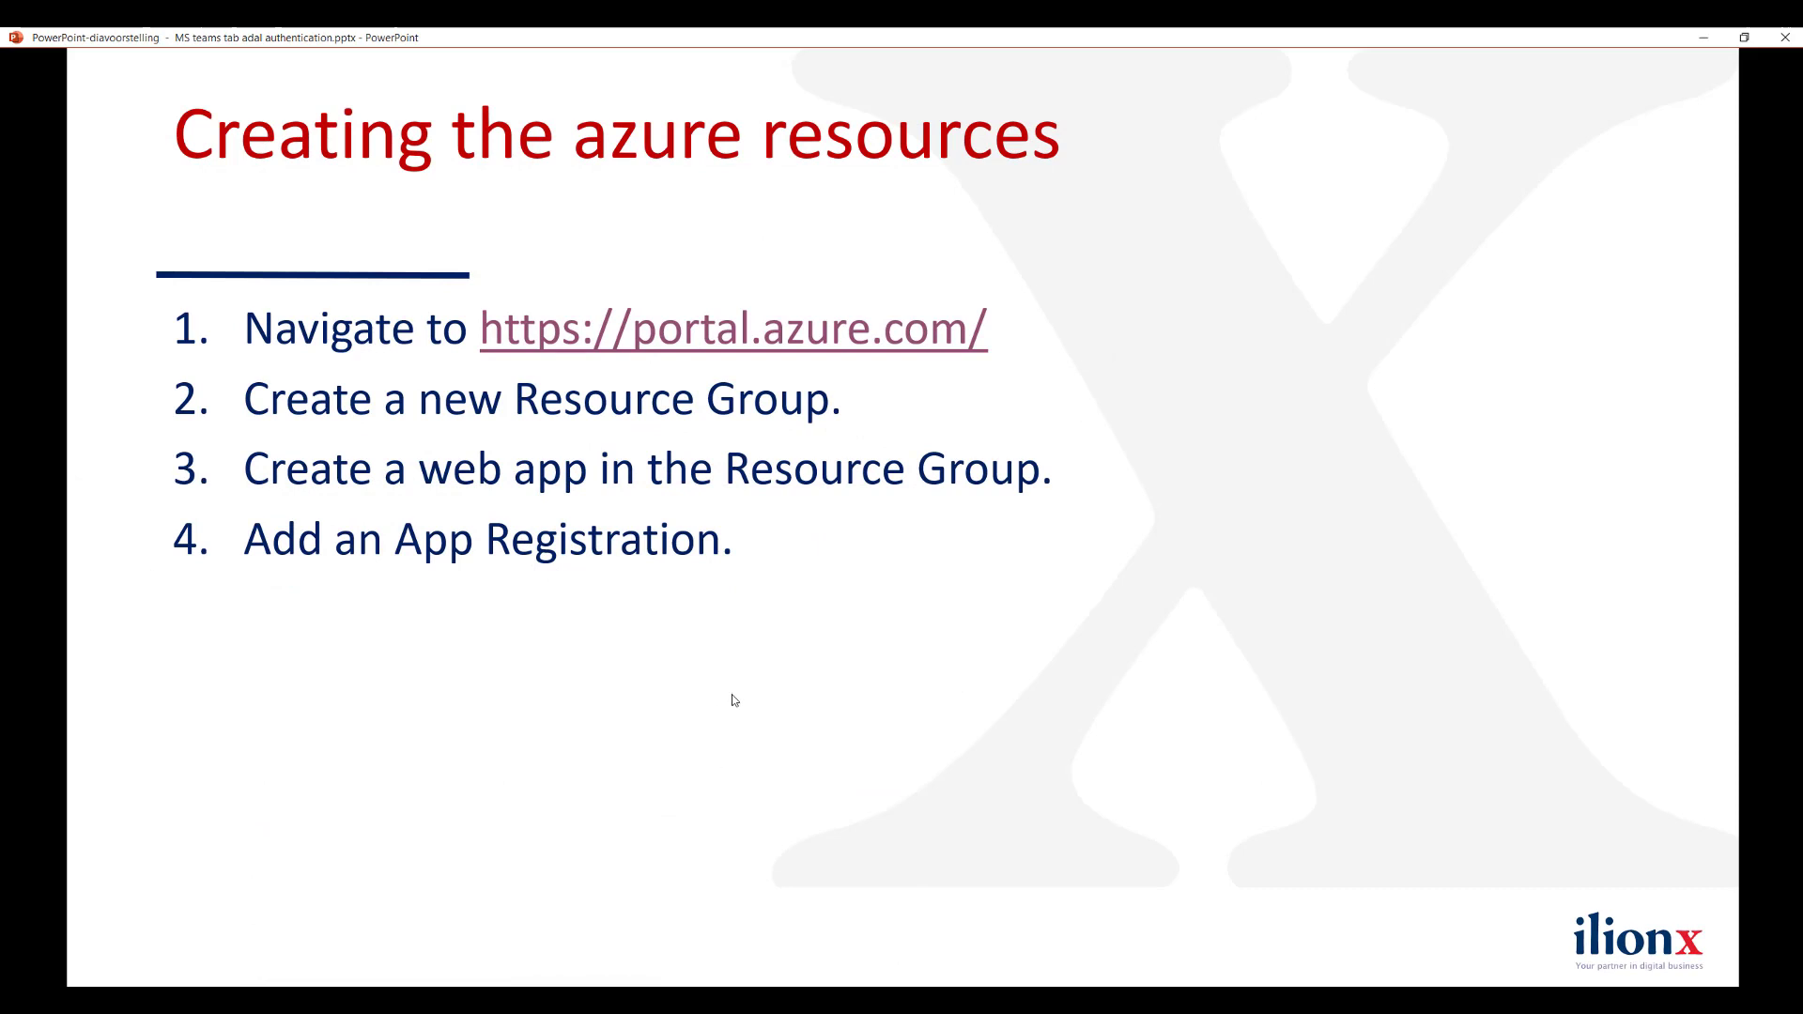